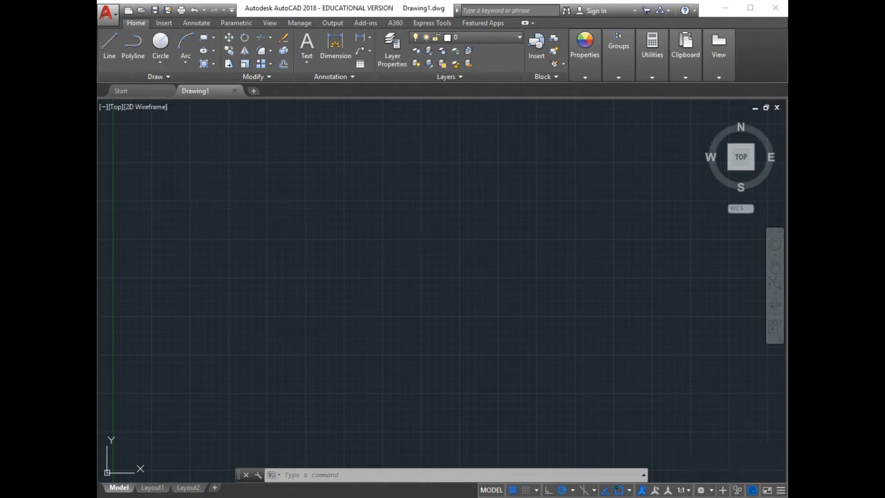
Step: Switch to the 3D Basics workspace and set the viewport to the SW Isometric view
click(716, 408)
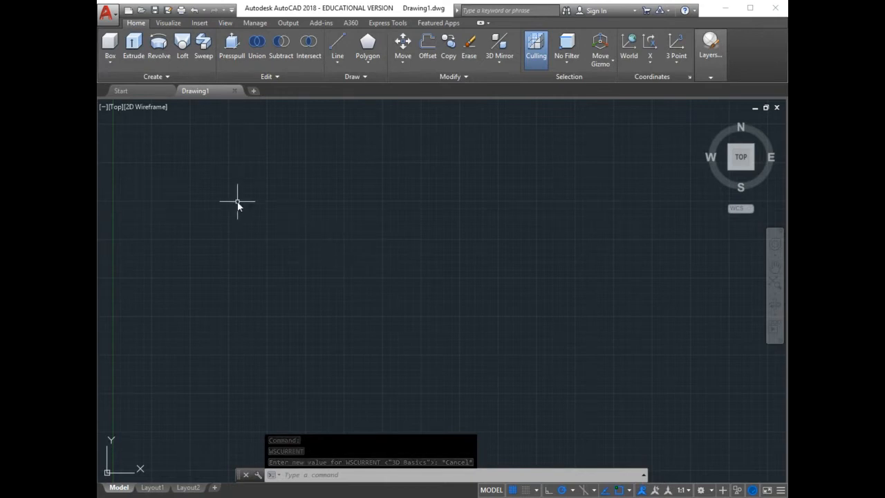
click(111, 47)
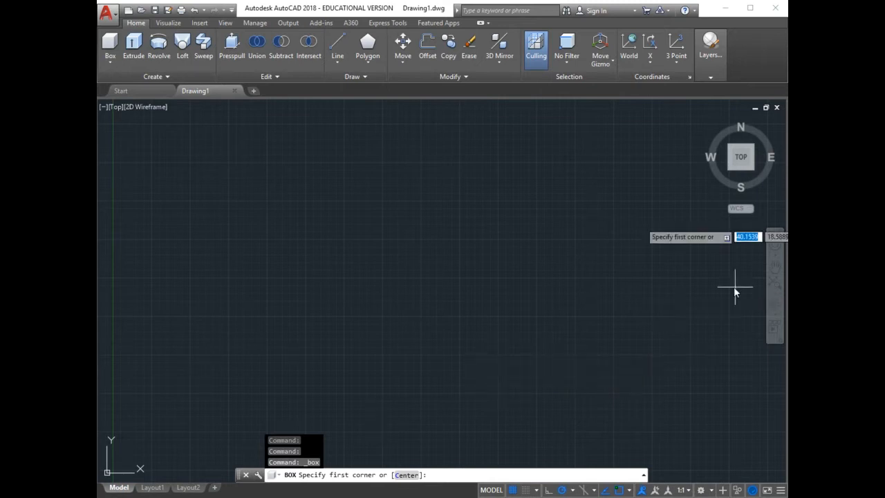
click(730, 171)
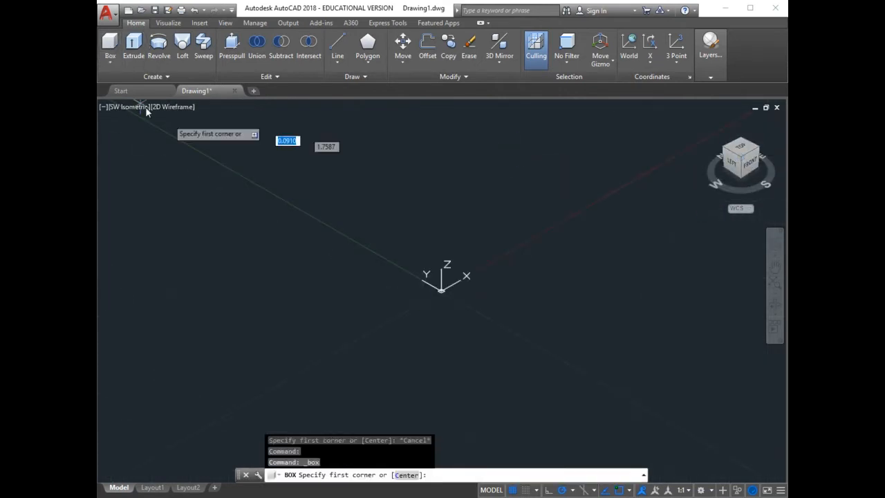
Step: Draw a freehand solid box behind the origin, placing both base corners and its height
click(409, 209)
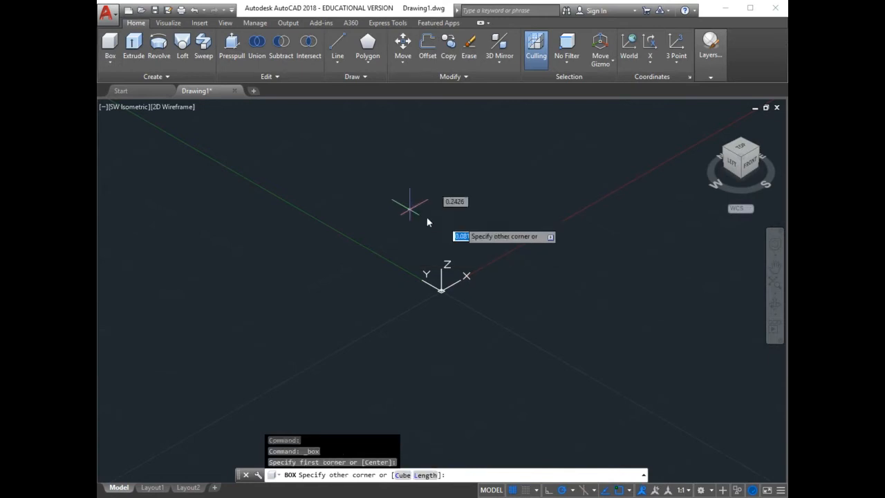
click(590, 253)
click(588, 170)
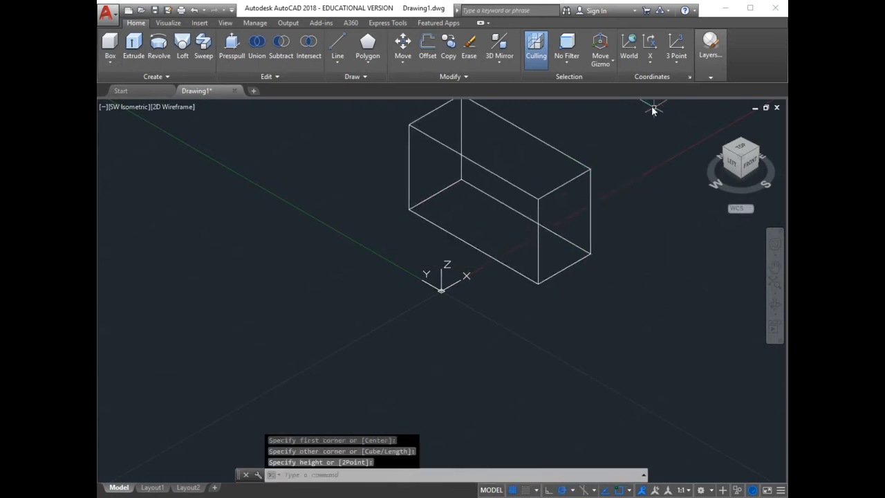
Step: Apply the Shades of Gray visual style to the viewport and dismiss the 3D performance notification
click(710, 52)
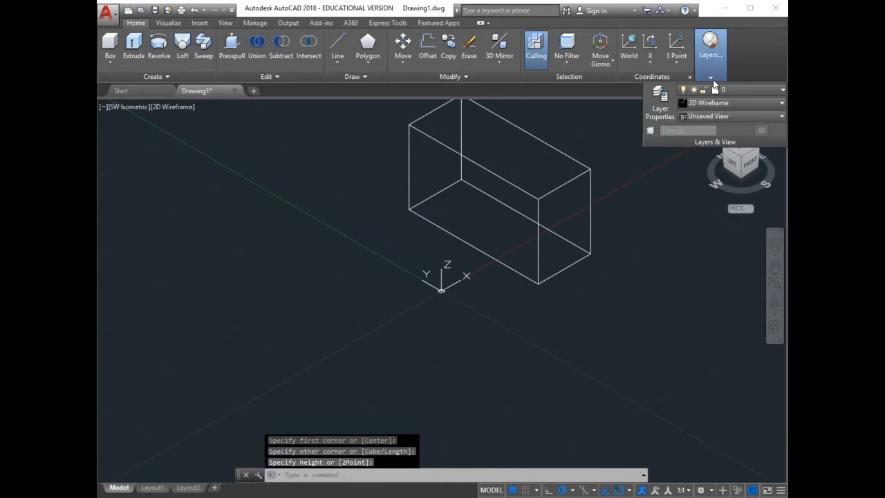
click(694, 103)
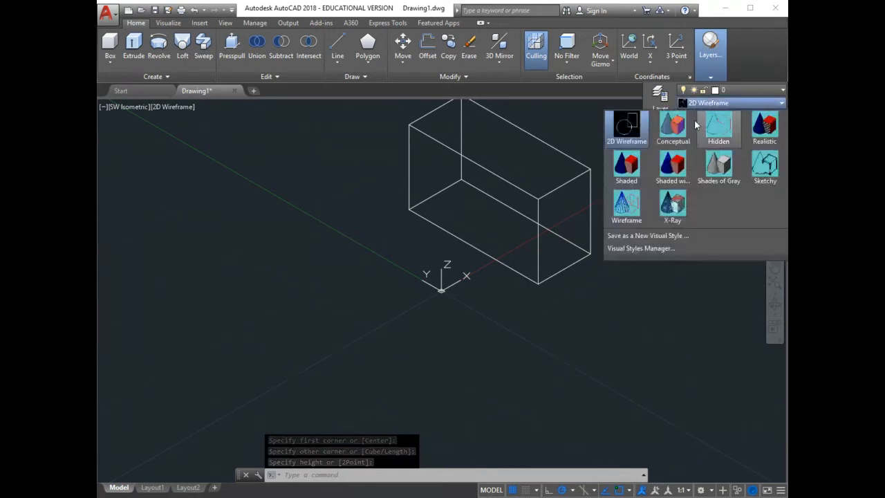
click(719, 164)
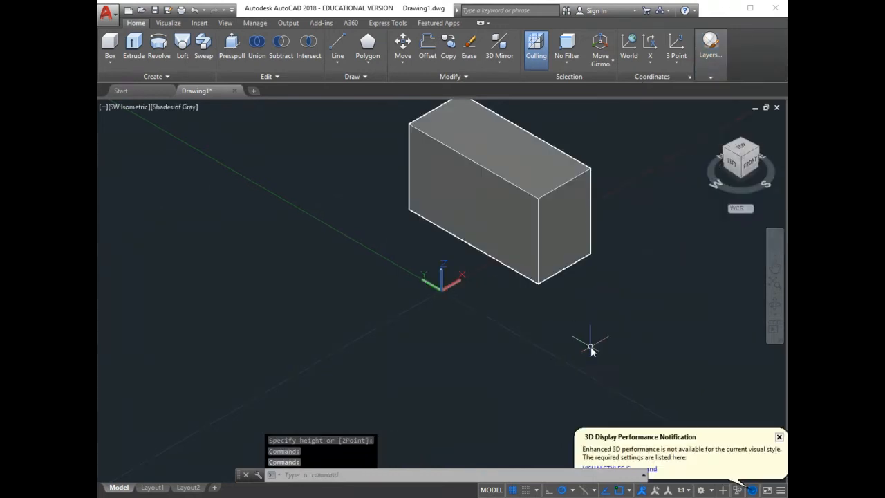
click(779, 439)
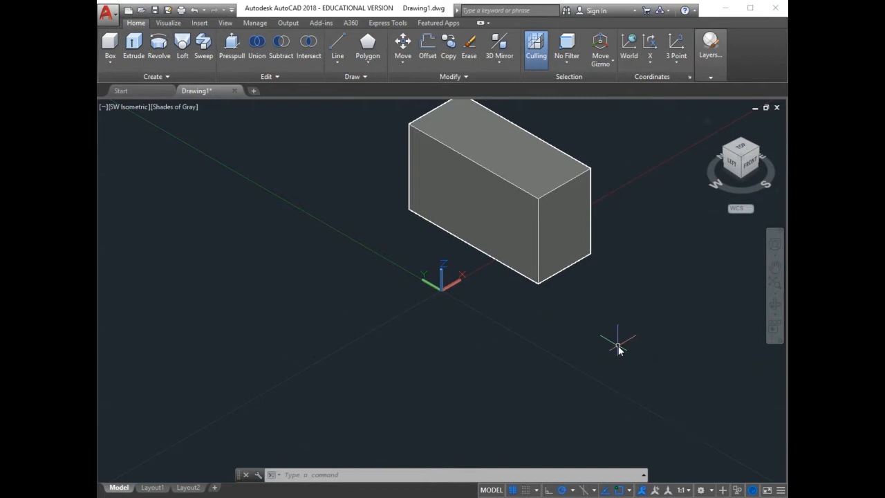
Step: Show the menu bar and create a new dimension style named sad, based on Annotative
click(232, 10)
click(268, 247)
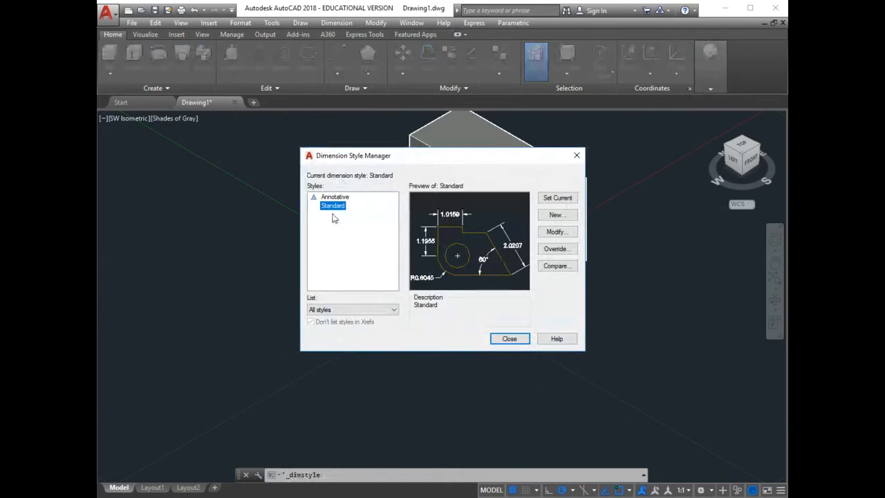
click(334, 197)
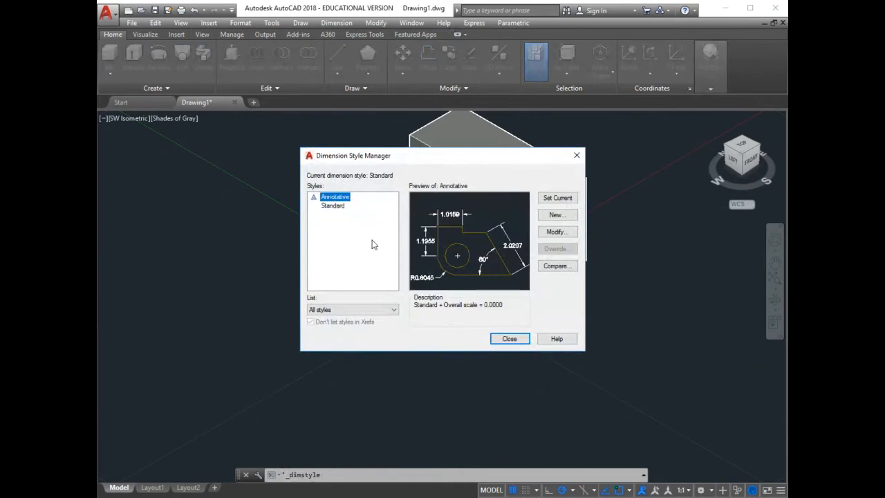
click(559, 220)
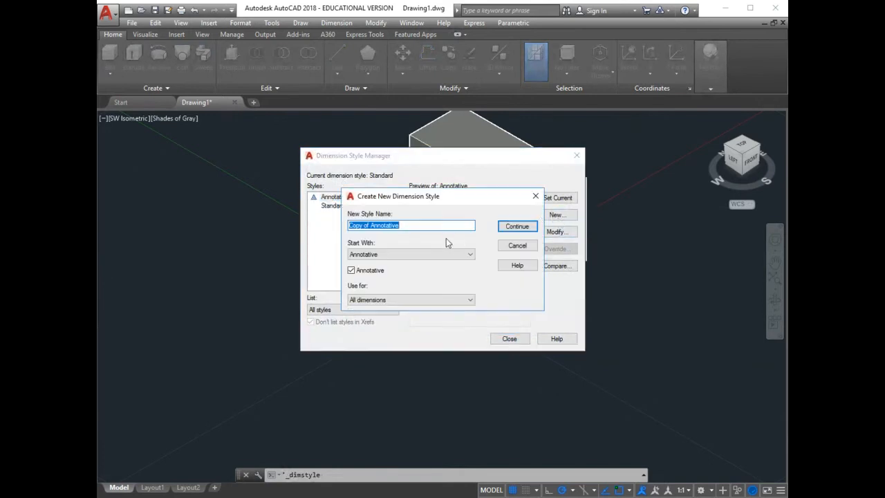
text(sad)
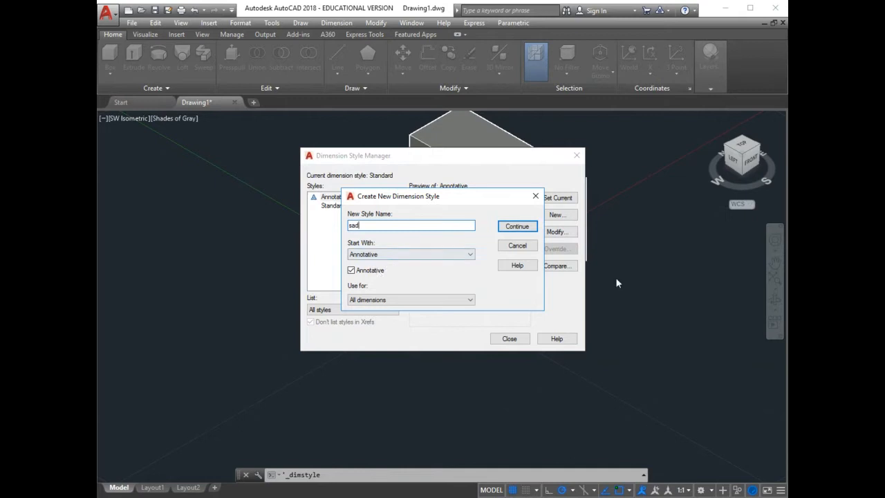
click(530, 242)
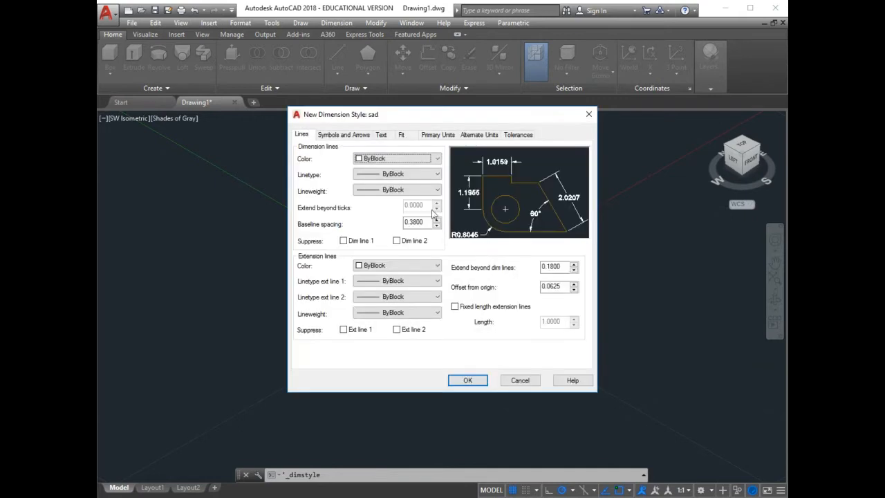
Step: Set the sad style's primary units precision for linear dimensions to 0
click(437, 136)
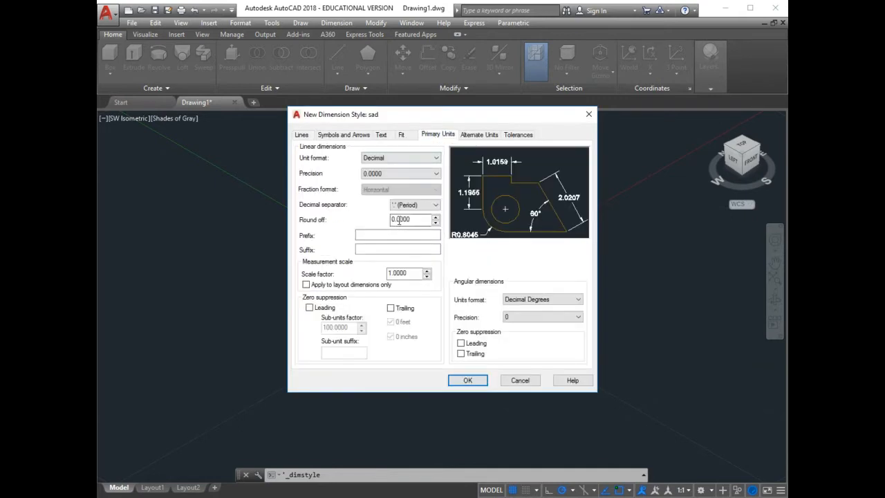
click(388, 175)
click(375, 183)
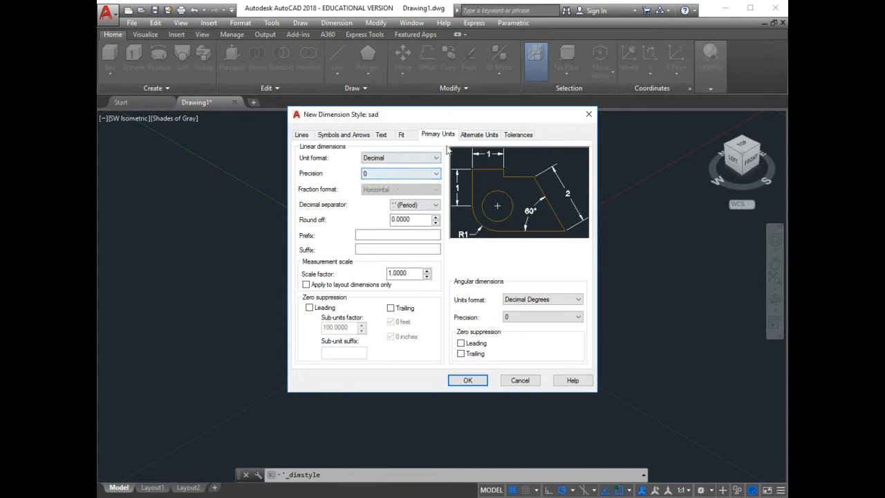
Step: Set the dimension text height of the sad style to 2
click(404, 136)
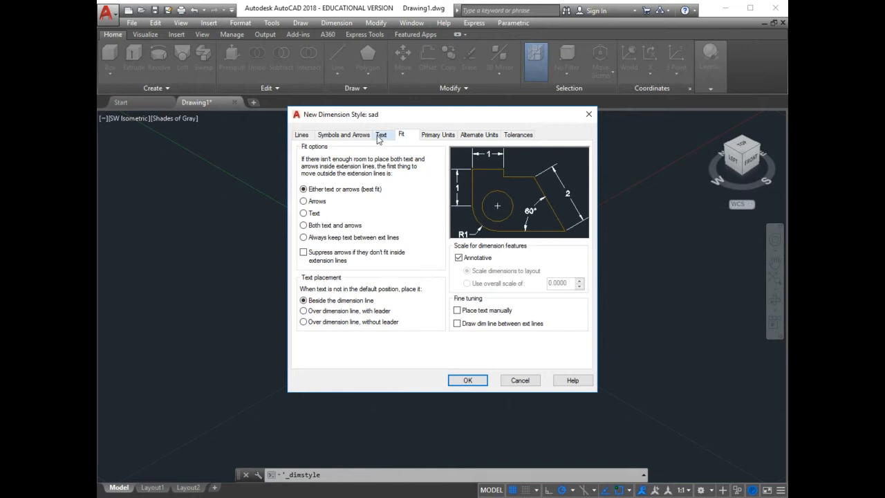
click(379, 138)
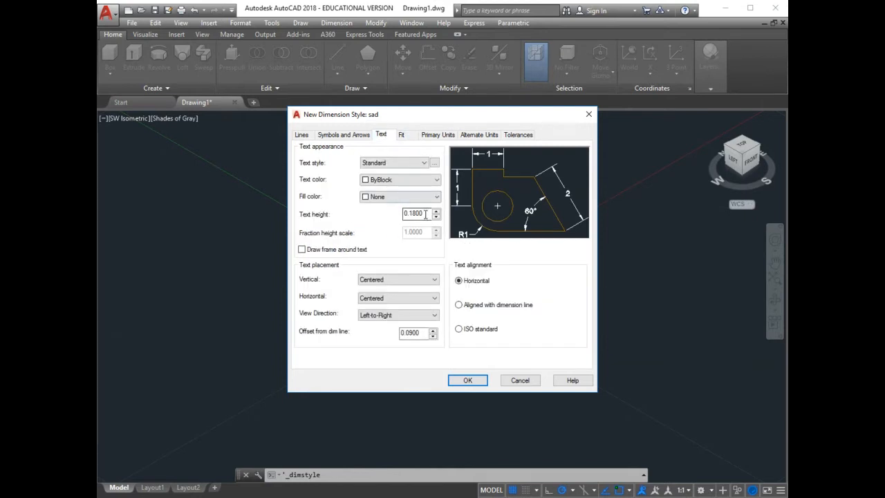
drag(428, 214, 394, 215)
text(2)
Step: Try a text offset from the dimension line of 1 and put it back to 0.09 to compare the preview
double_click(420, 331)
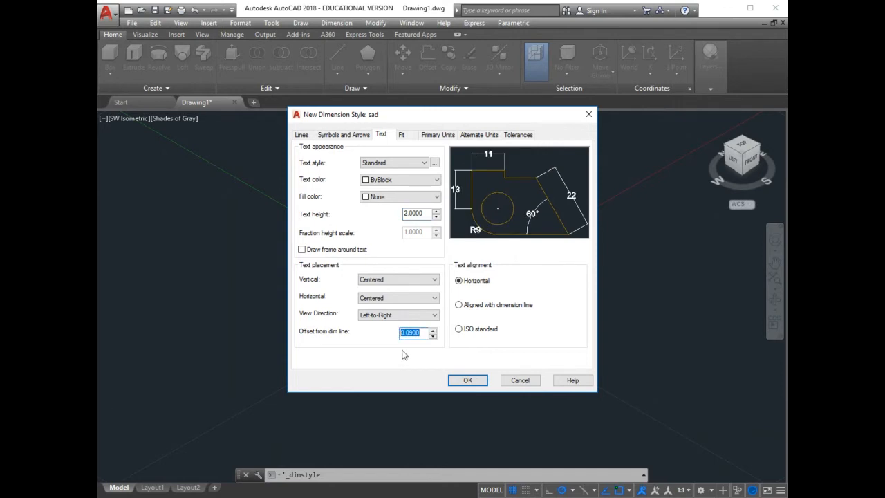
text(1.0000)
double_click(420, 332)
text(0)
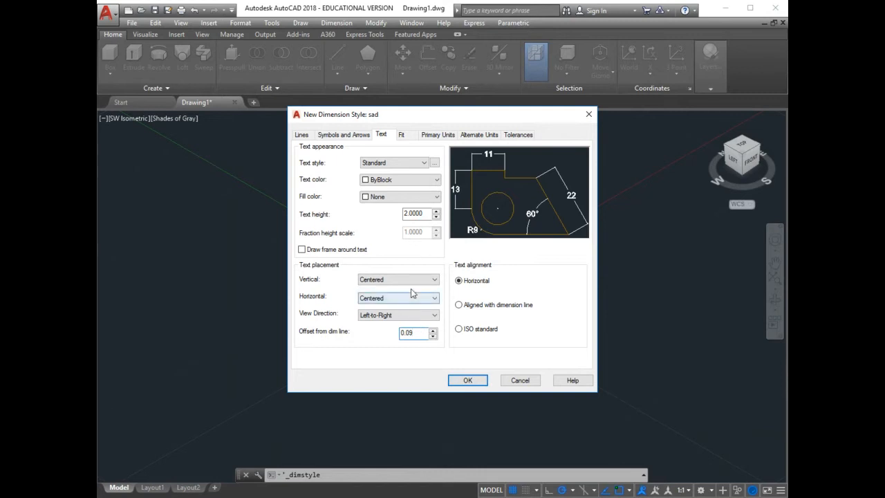
click(413, 213)
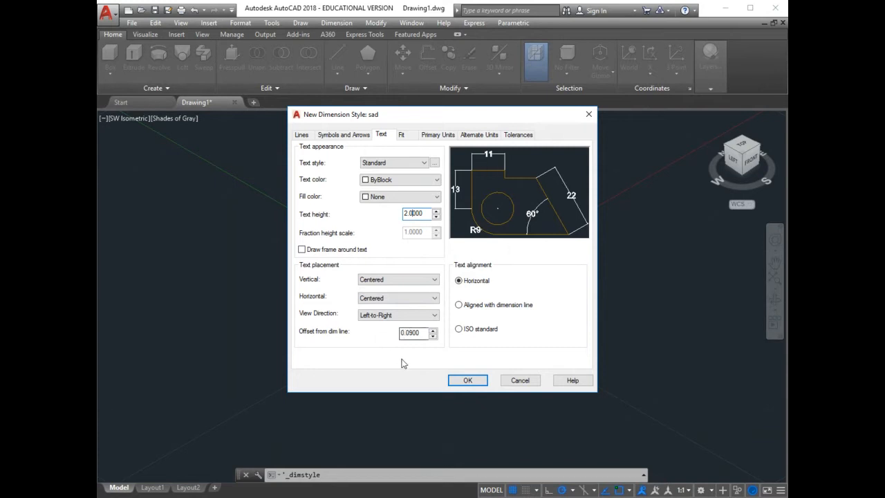
Step: Set the text offset from the dimension line to 1
drag(422, 332, 392, 333)
text(1)
click(415, 213)
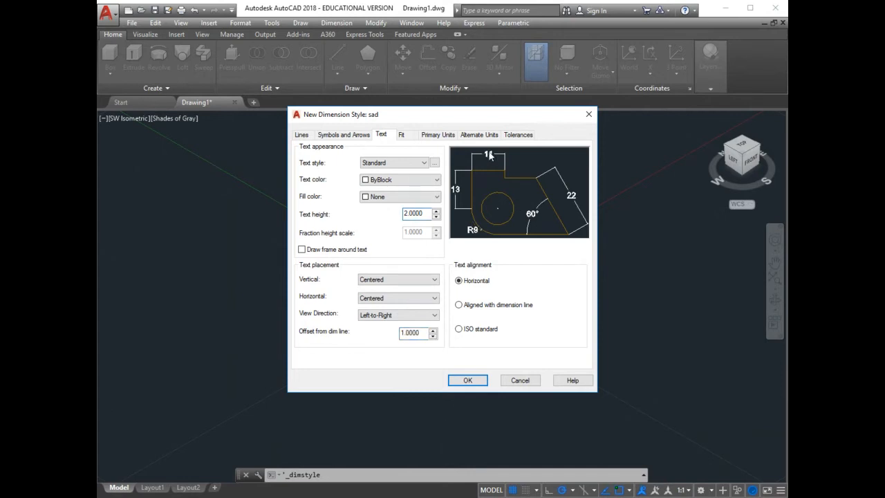
Step: Set the style's arrow size to 2 and its center mark size to 0.5
click(334, 135)
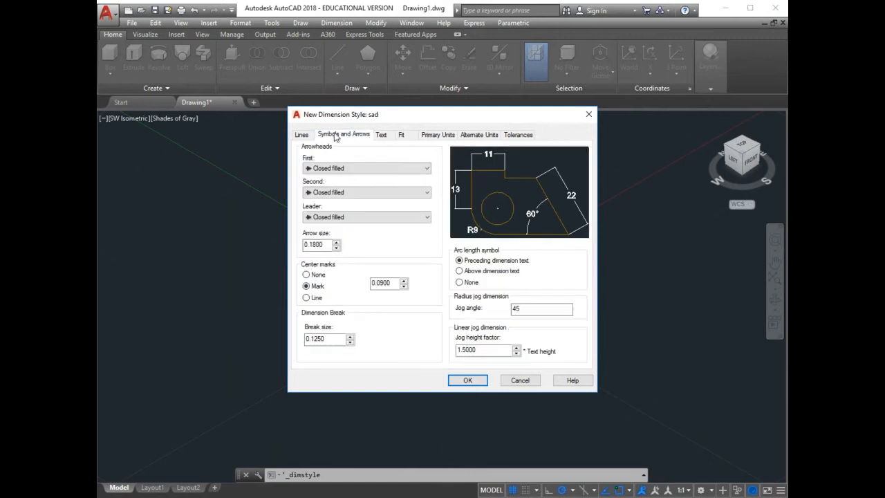
click(326, 246)
drag(326, 246, 300, 248)
text(2)
drag(394, 282, 370, 284)
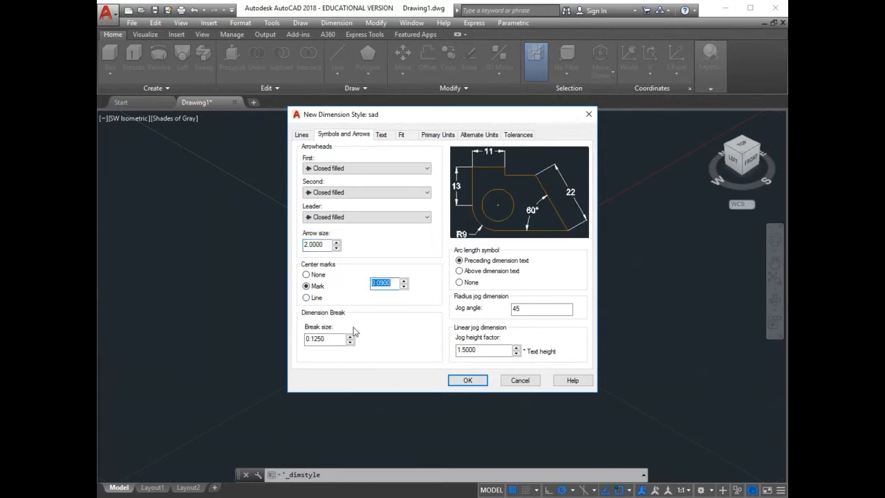
text(0.5)
click(317, 244)
Step: Set the extension lines' offset from origin to 1 and their extension beyond the dimension lines to 2
click(301, 135)
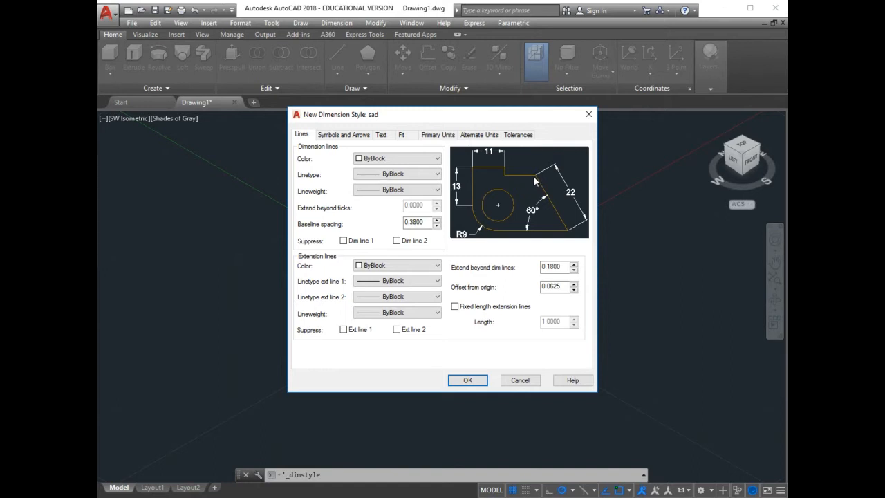
double_click(544, 286)
text(1)
click(565, 268)
double_click(557, 270)
text(2)
click(555, 286)
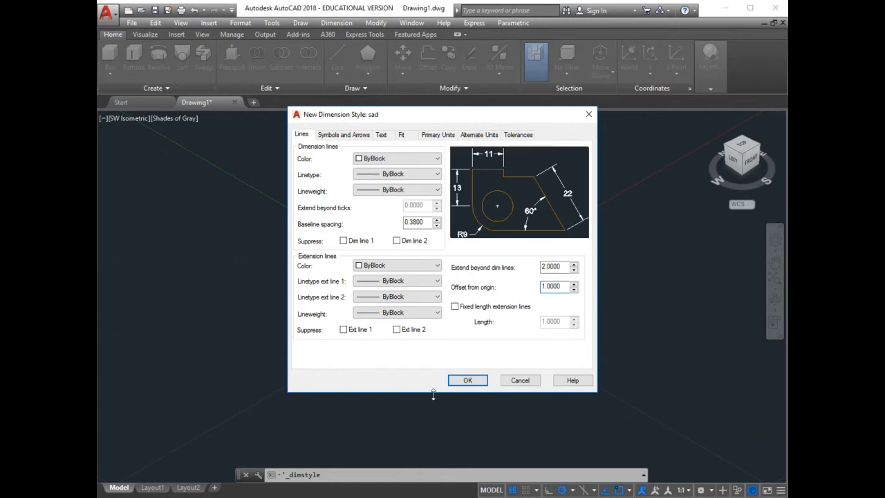
Step: Save the sad dimension style, make it the current style and close the Dimension Style Manager
click(467, 381)
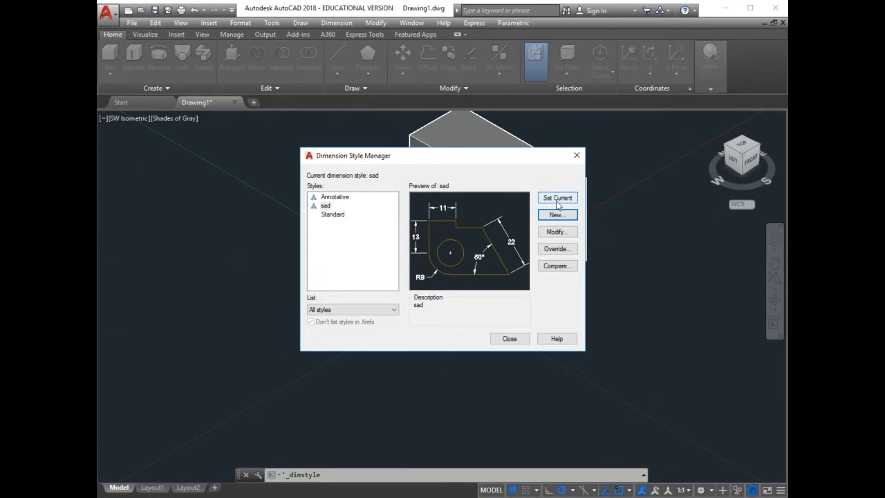
click(337, 208)
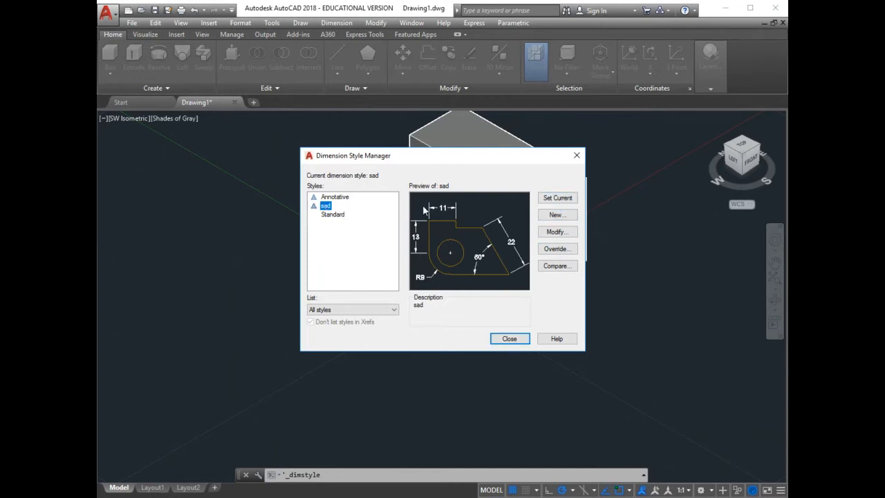
click(557, 198)
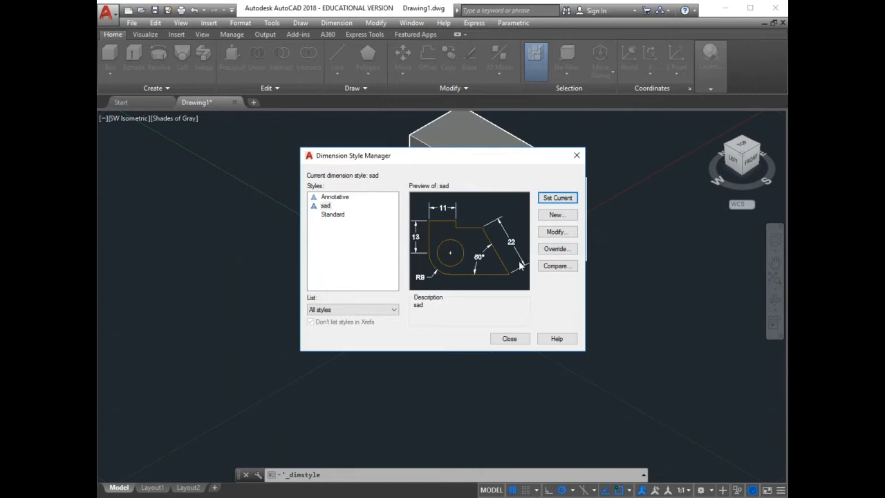
click(509, 339)
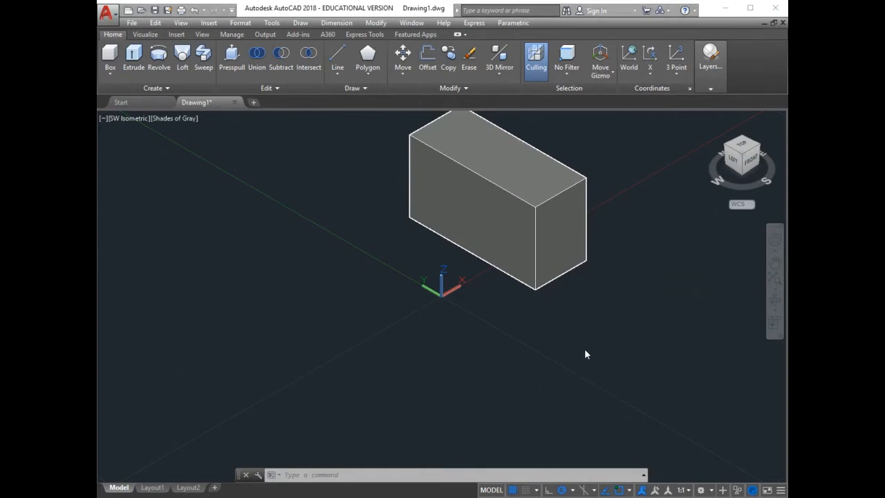
Step: Look through the command suggestions offered for UCS
click(308, 474)
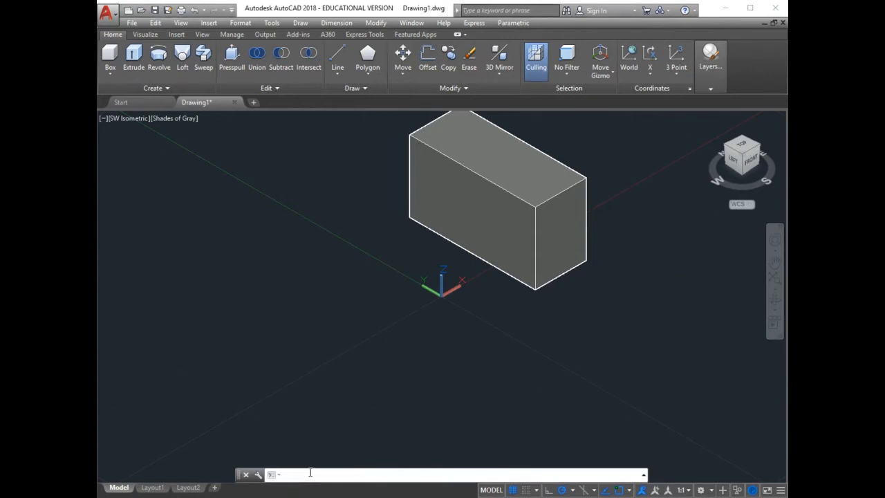
text(ucs)
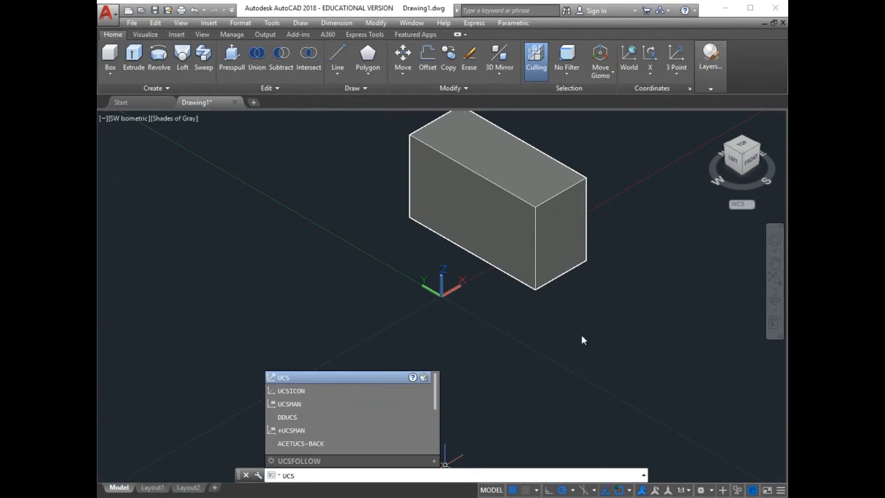
key(Down)
key(Down)
key(Down)
key(Down)
key(Down)
key(Down)
key(Down)
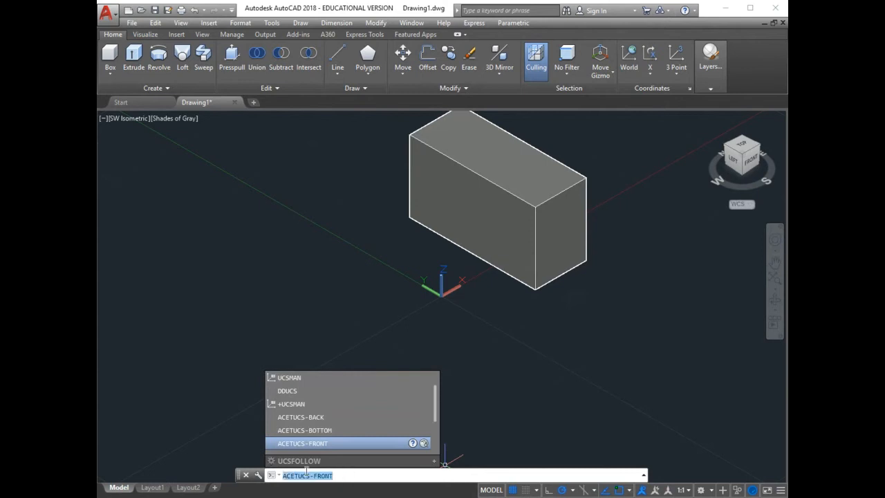
Step: Start the UCS command and turn on 3D object snap with the Vertex and Center of face modes
text(u)
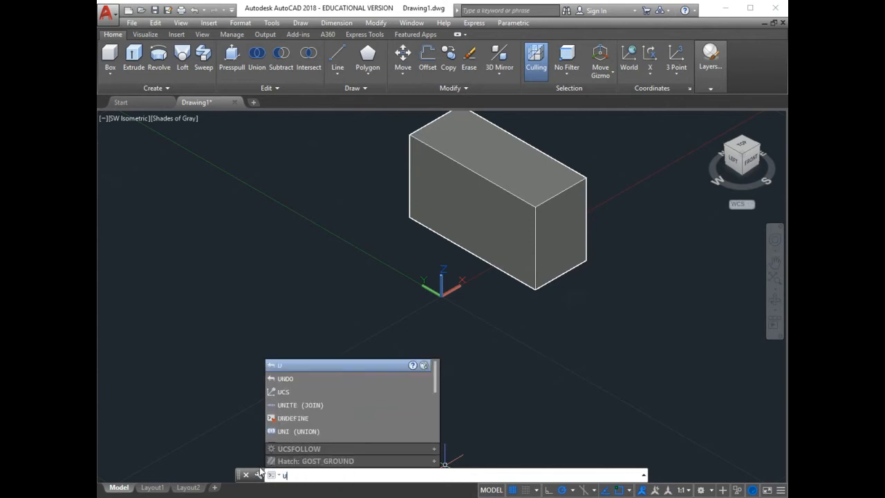
text(cs)
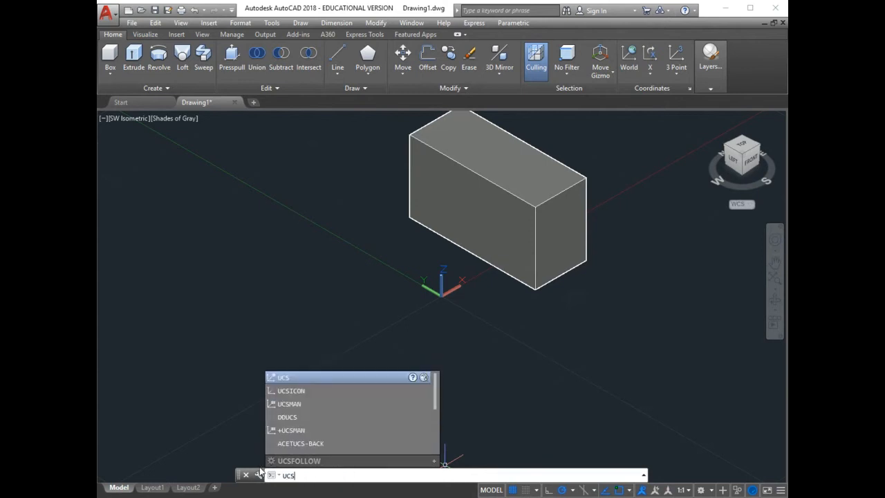
key(Return)
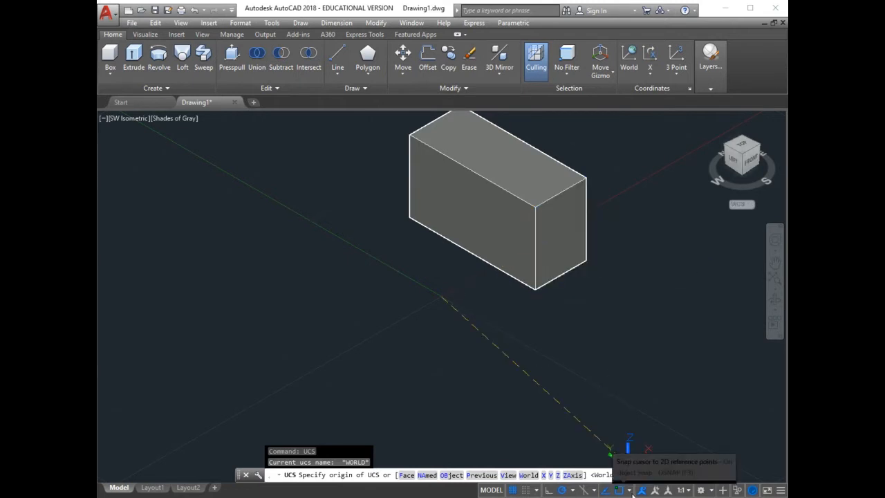
click(780, 491)
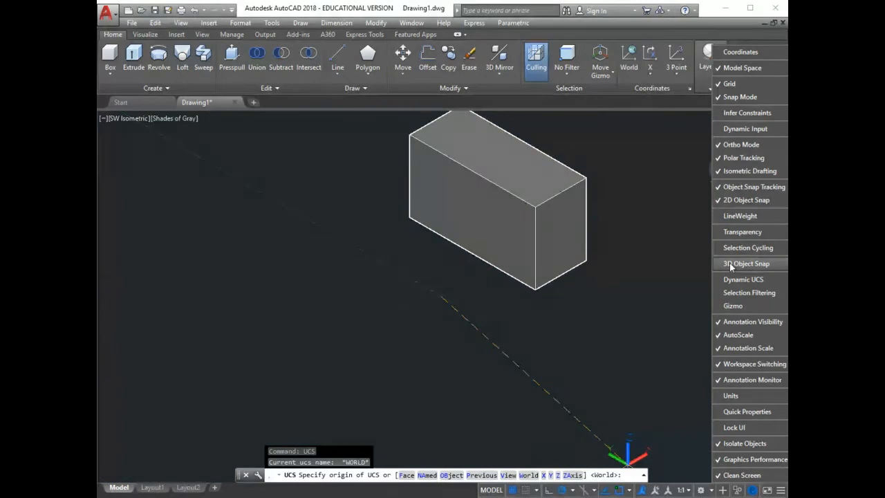
click(729, 266)
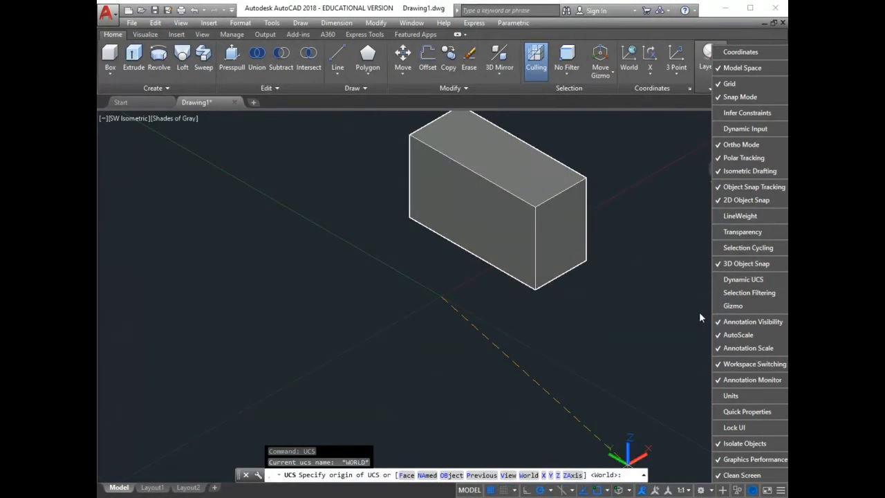
click(698, 311)
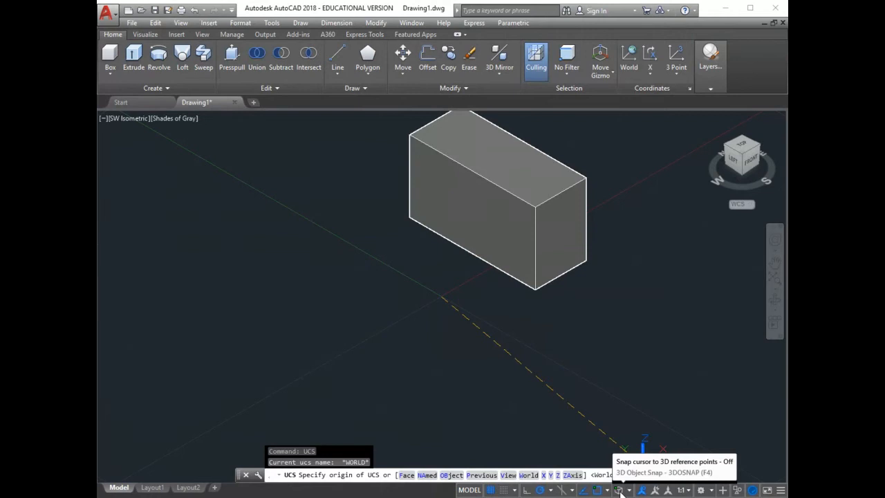
click(618, 490)
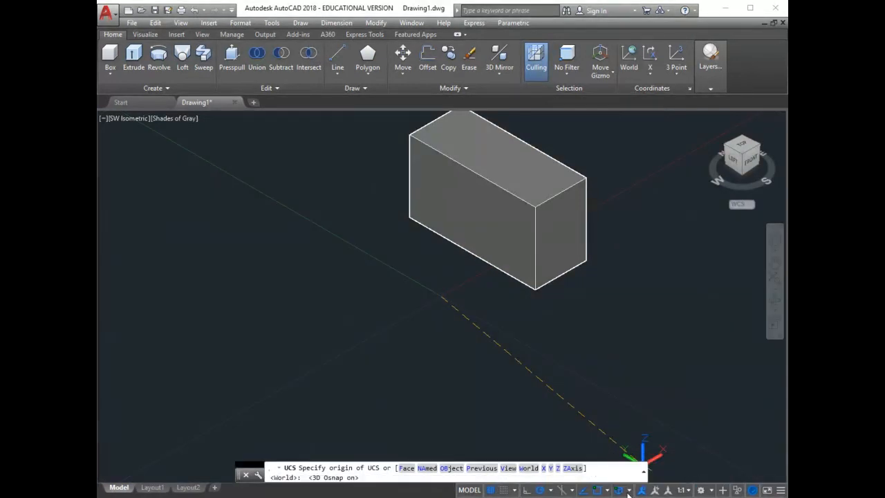
click(629, 490)
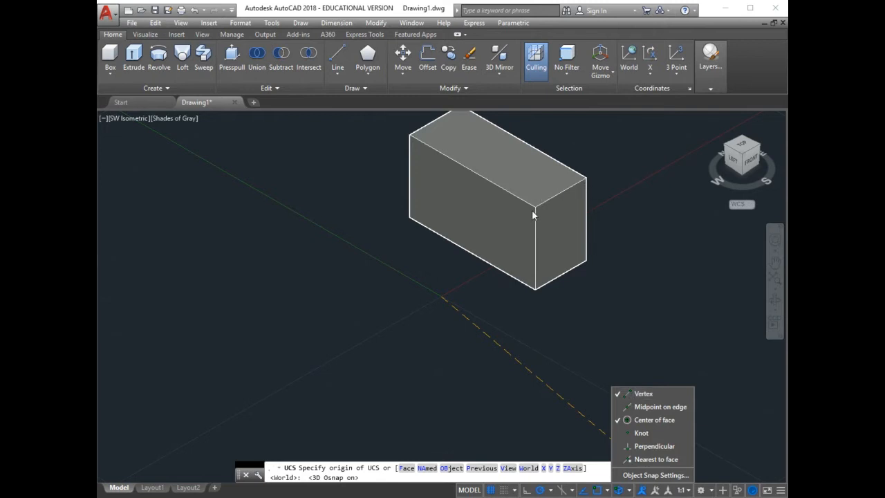
click(568, 426)
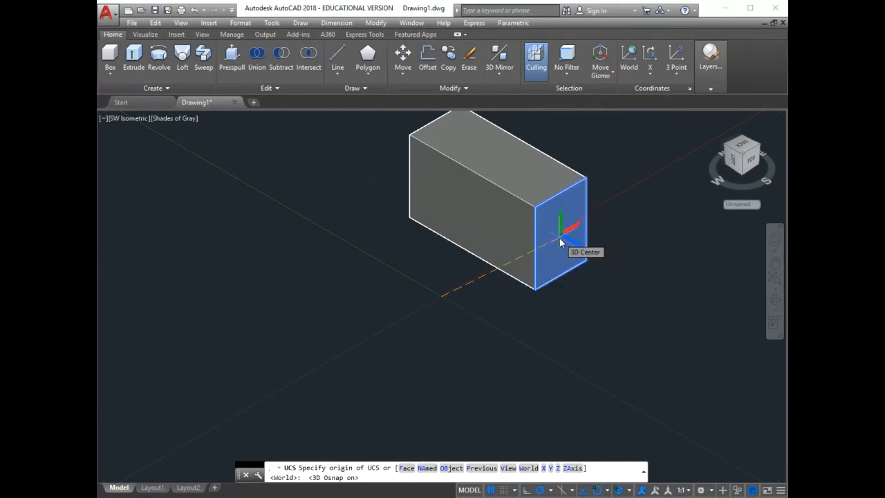
Step: Place the UCS origin at the box's nearest bottom corner, with X along the end face's bottom edge and Y up its vertical edge
click(536, 293)
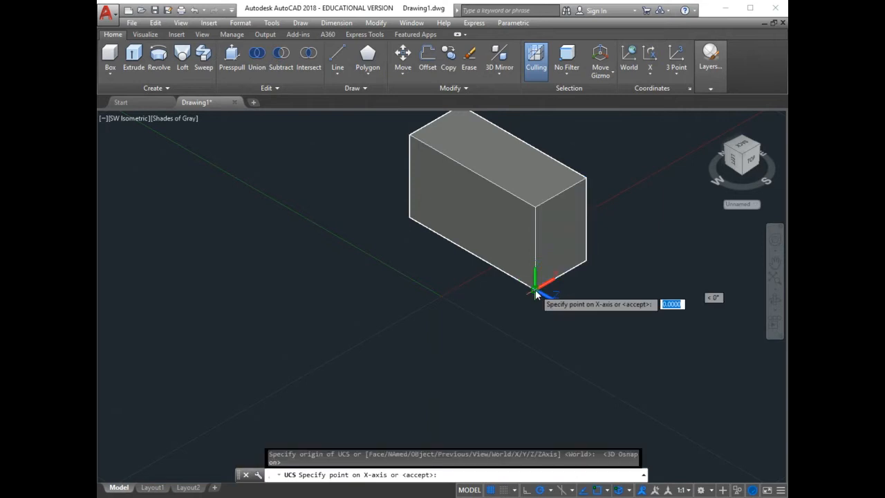
click(586, 261)
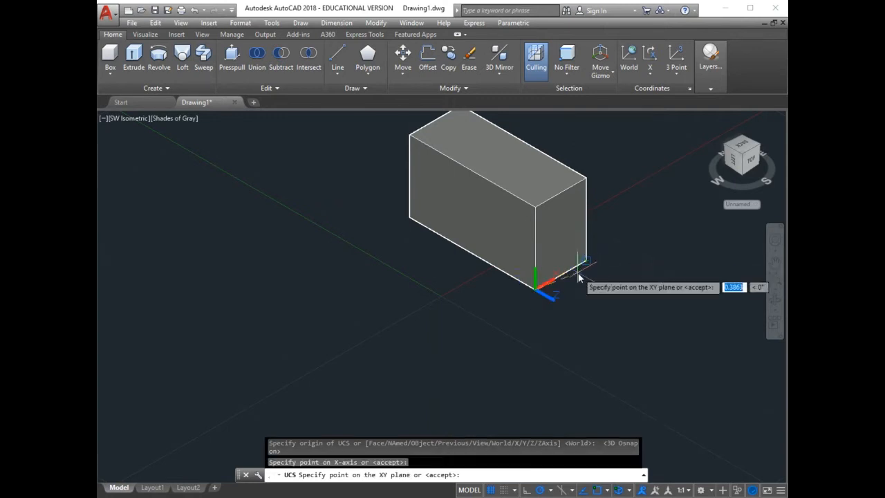
click(536, 207)
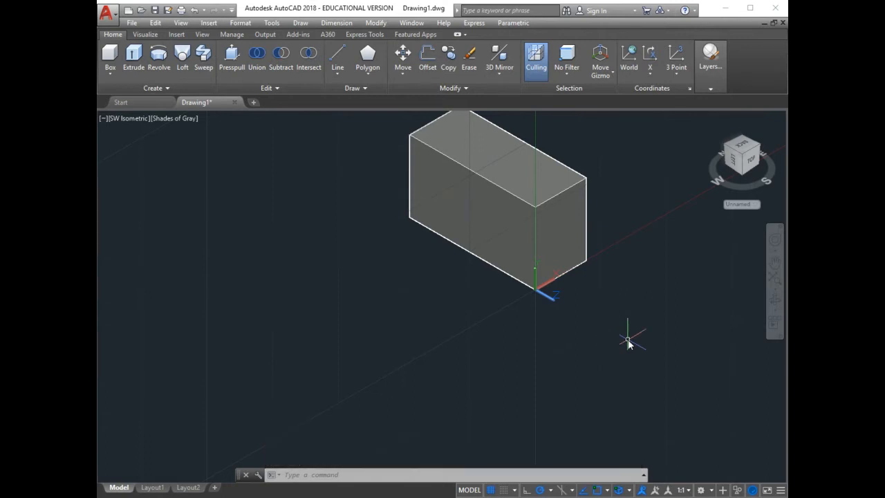
Step: Examine the box and its new coordinate system from another angle, and return to the home view with the whole box in sight
click(782, 302)
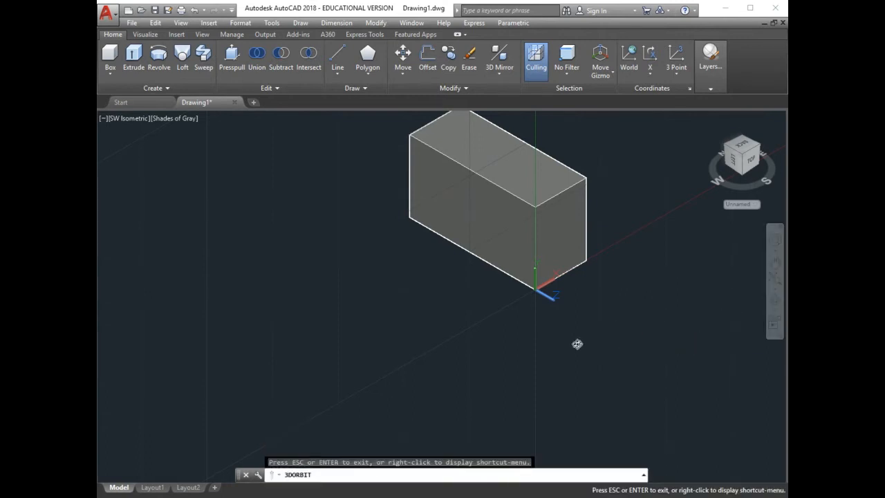
drag(559, 351, 605, 330)
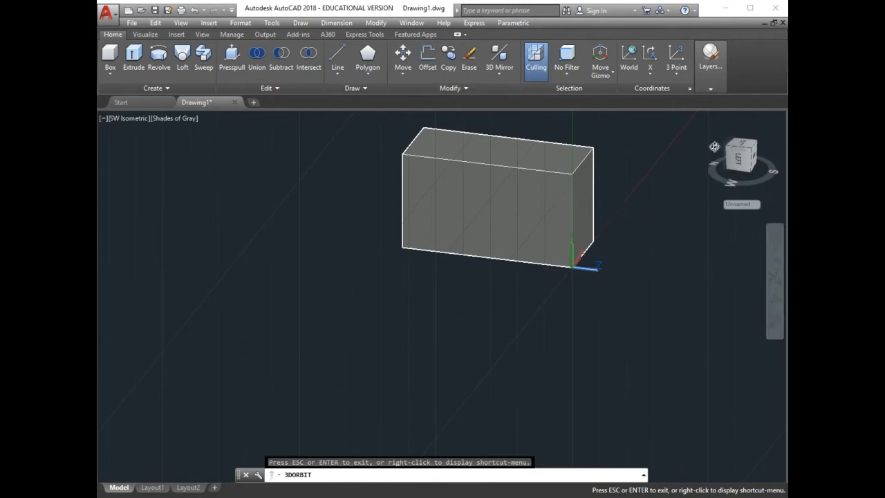
key(Escape)
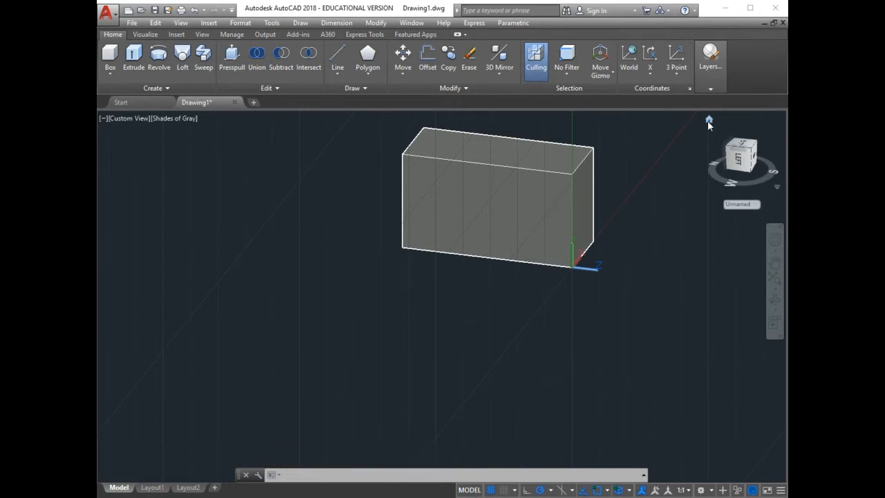
click(708, 121)
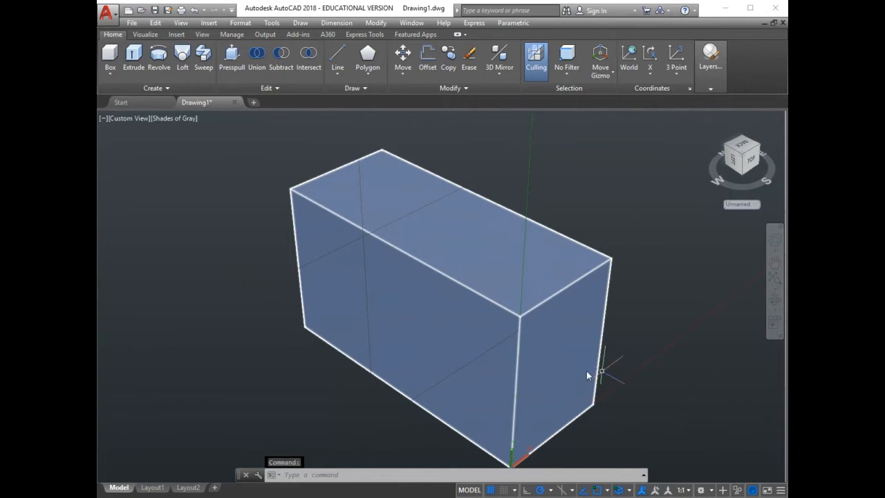
scroll(571, 362, down, 2)
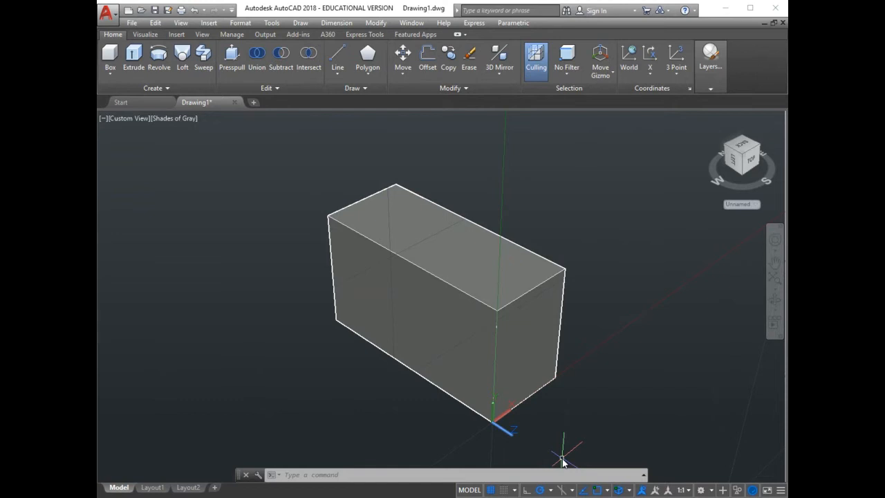
click(774, 262)
drag(549, 355, 580, 317)
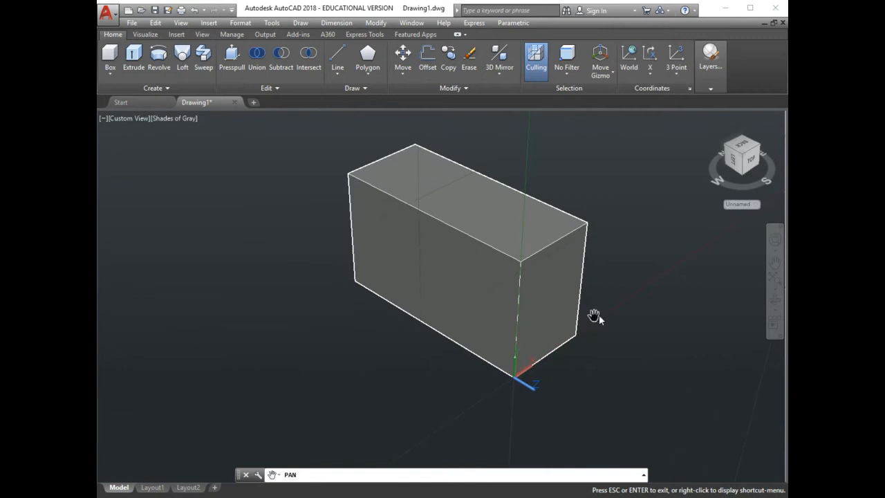
key(Escape)
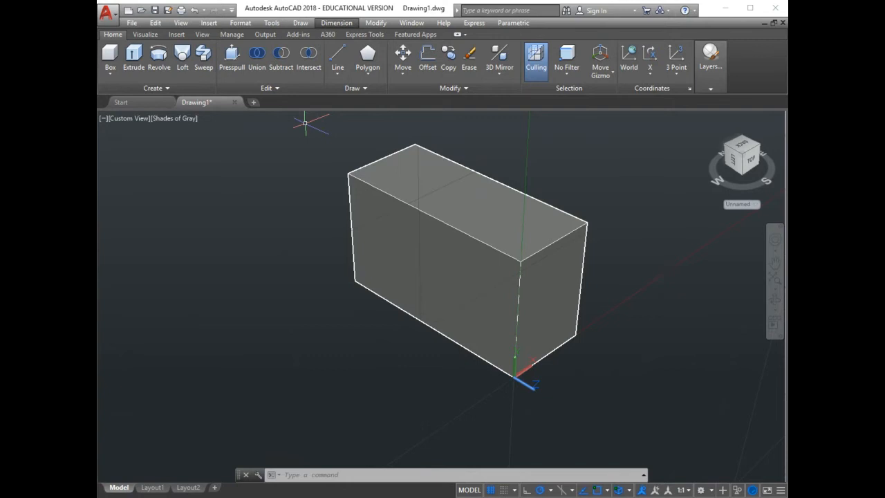
Step: Add an aligned dimension to the bottom edge of the box's end face, using a 1:1 annotation scale
click(339, 67)
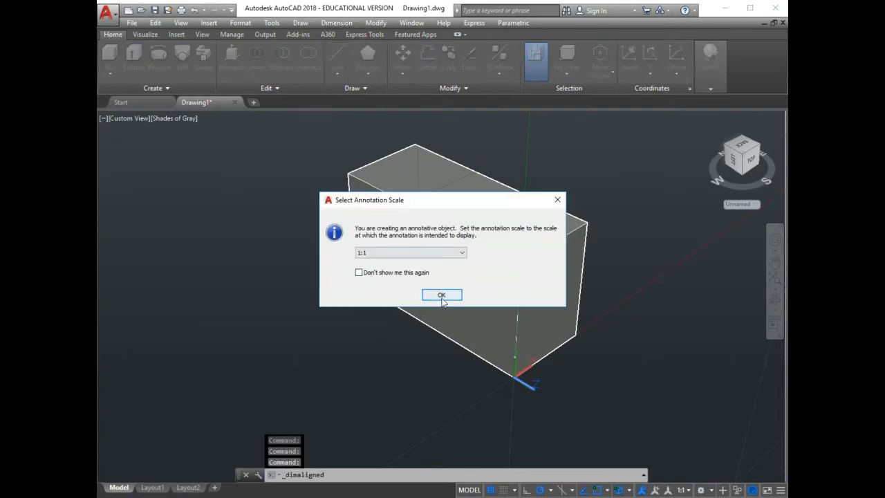
click(441, 296)
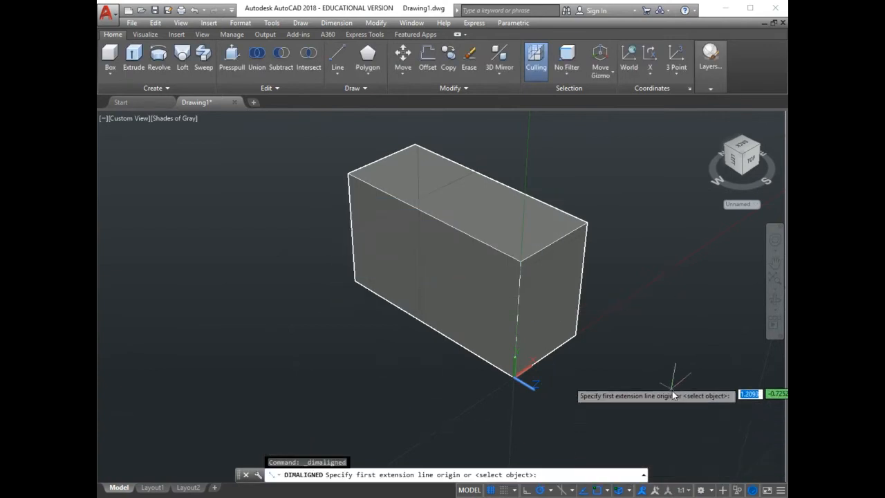
click(577, 341)
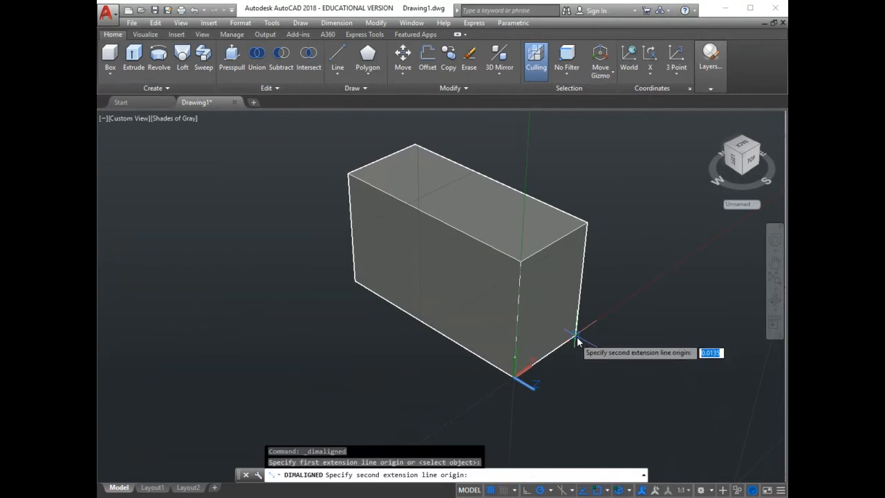
click(514, 378)
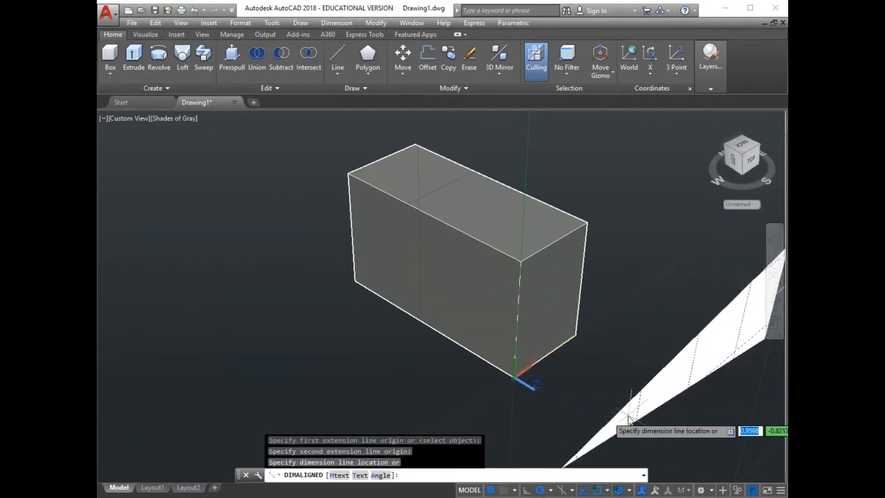
click(608, 403)
scroll(608, 403, down, 5)
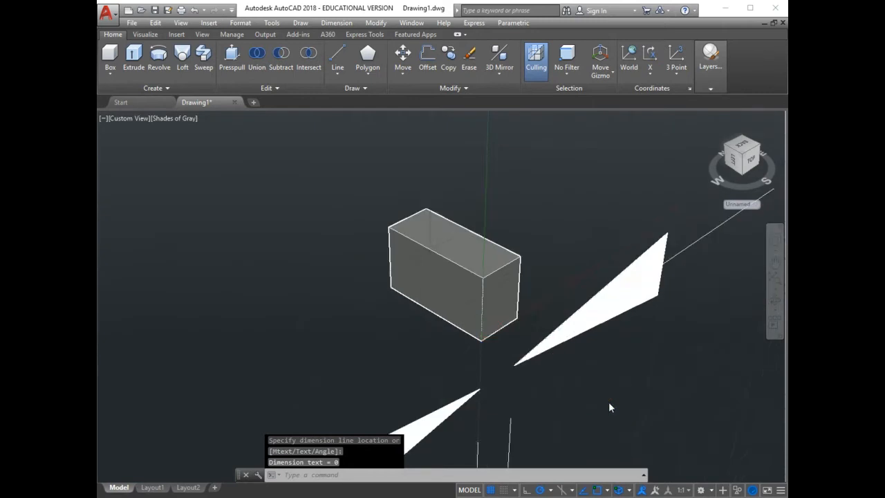
scroll(608, 402, down, 3)
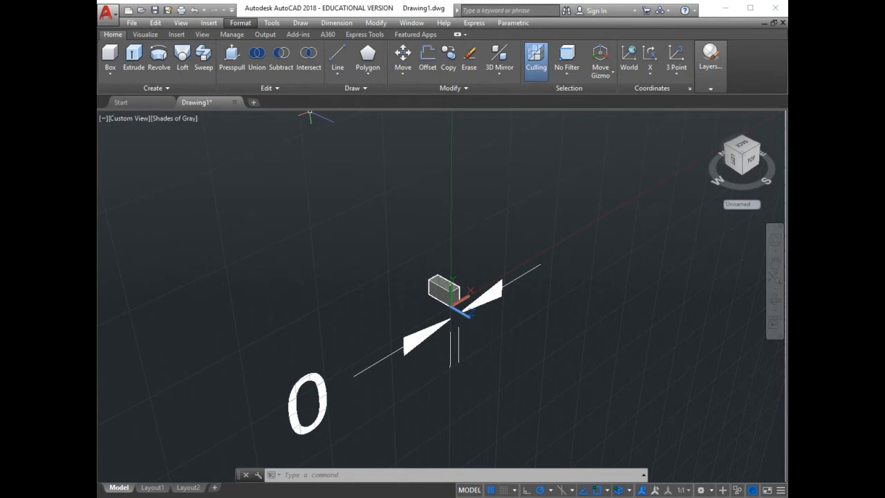
Step: Modify the sad dimension style, setting its text height to 0.1
click(253, 149)
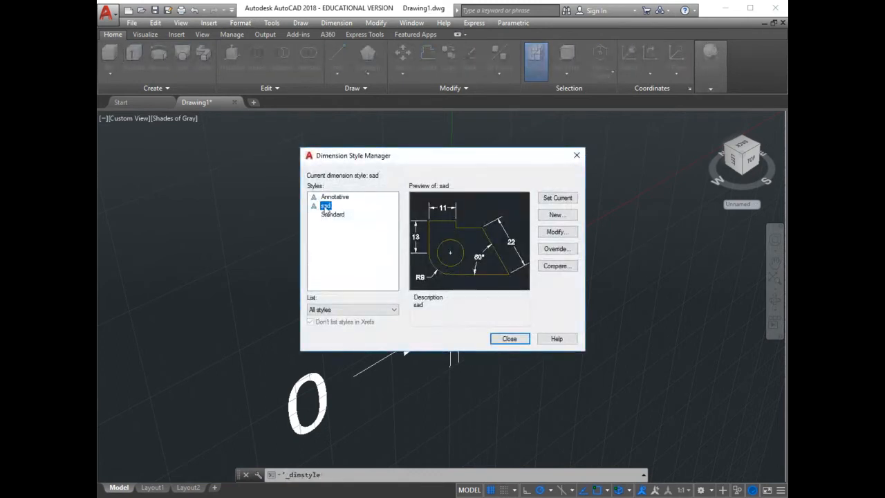
click(556, 232)
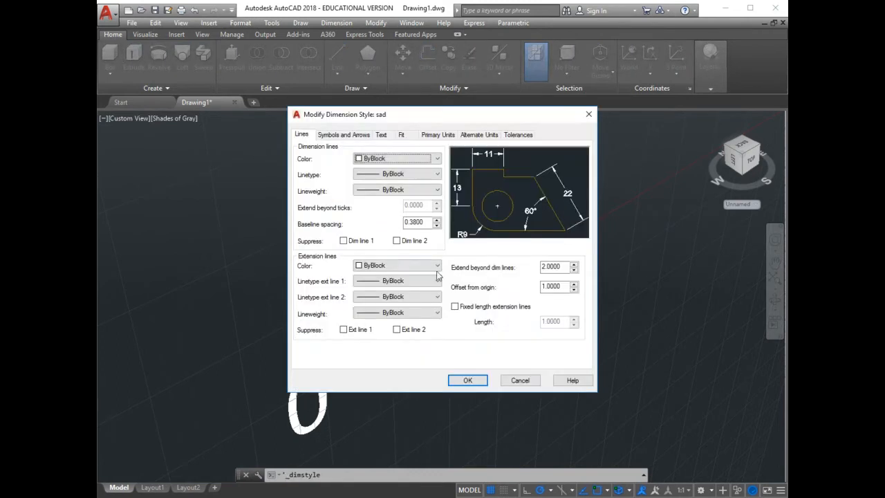
click(381, 135)
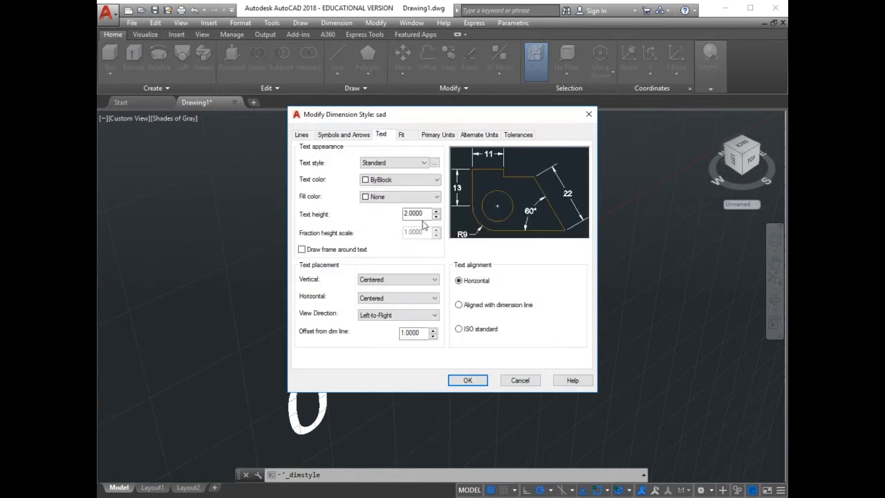
double_click(415, 213)
text(0.1)
Step: Set the style's arrow size to 0.1 and its center mark size to 0.05
click(340, 135)
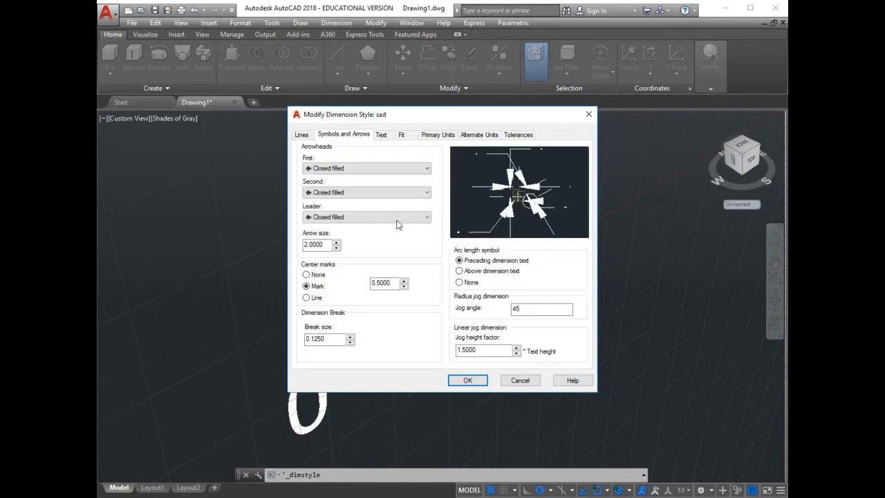
drag(325, 244, 259, 247)
text(0.1)
double_click(309, 246)
drag(308, 245, 315, 245)
text(0.1)
drag(391, 283, 374, 283)
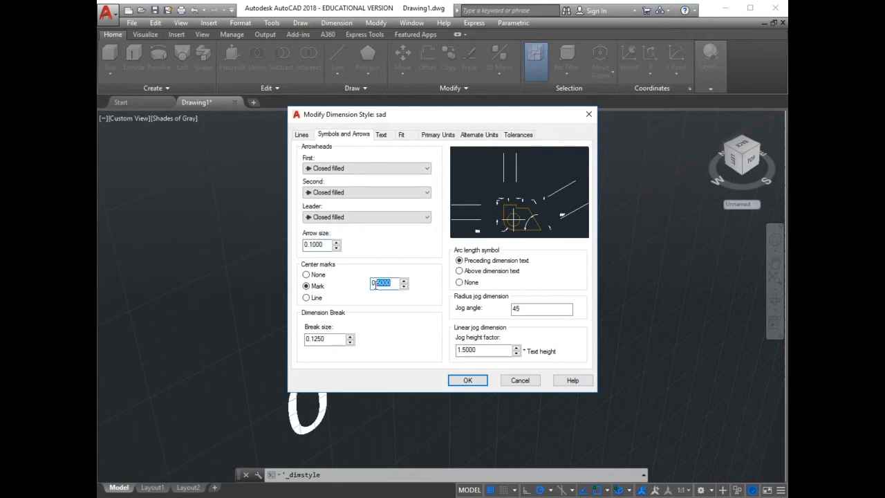
text(.05)
Step: Extend the extension lines 0.1 beyond the dimension lines with a 0.07 origin offset, and save sad as the current style
click(302, 136)
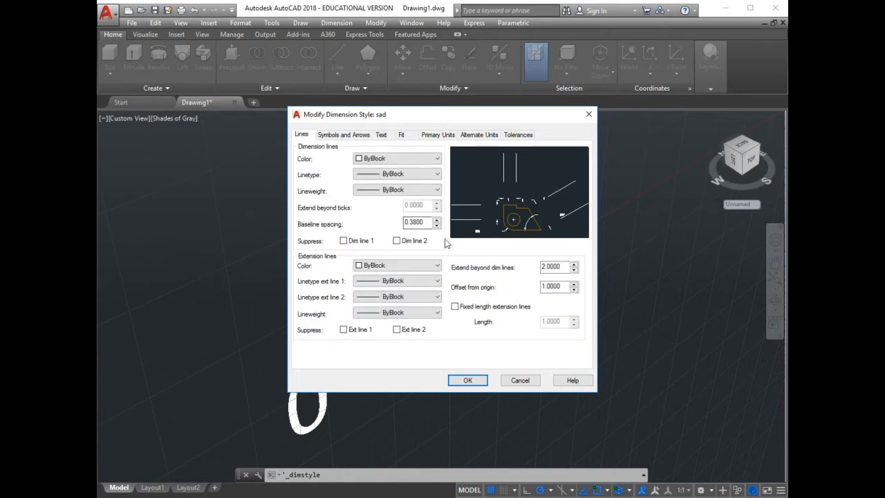
drag(561, 268, 538, 268)
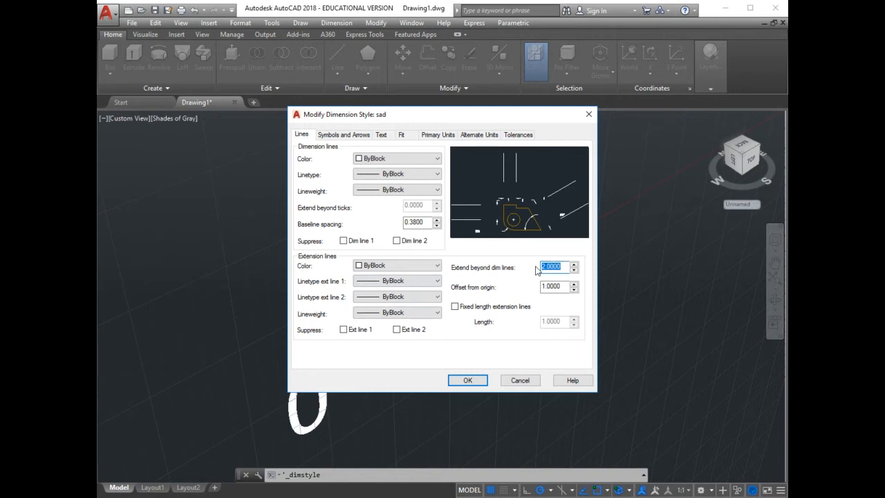
text(0.1)
drag(563, 289, 539, 288)
text(0.0)
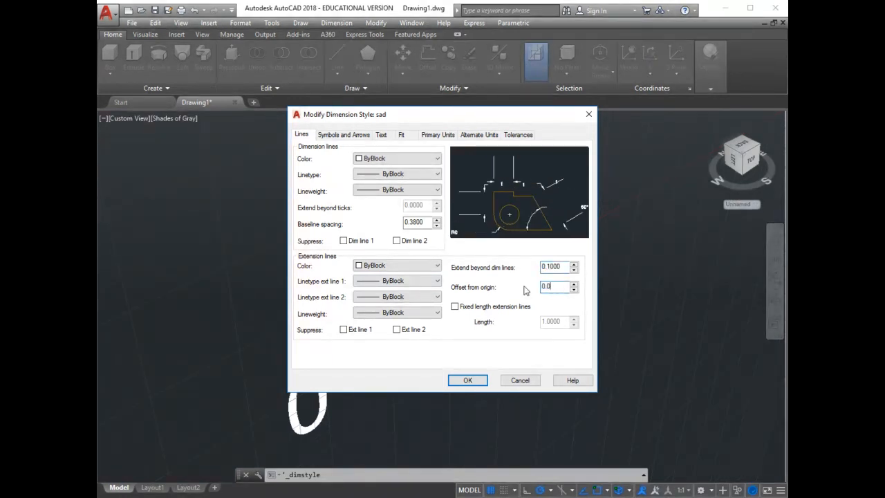
text(7)
click(467, 381)
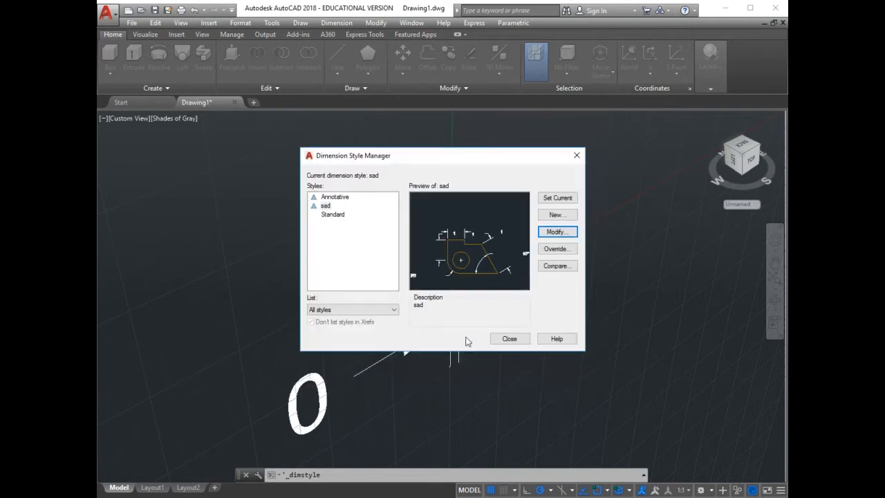
click(571, 201)
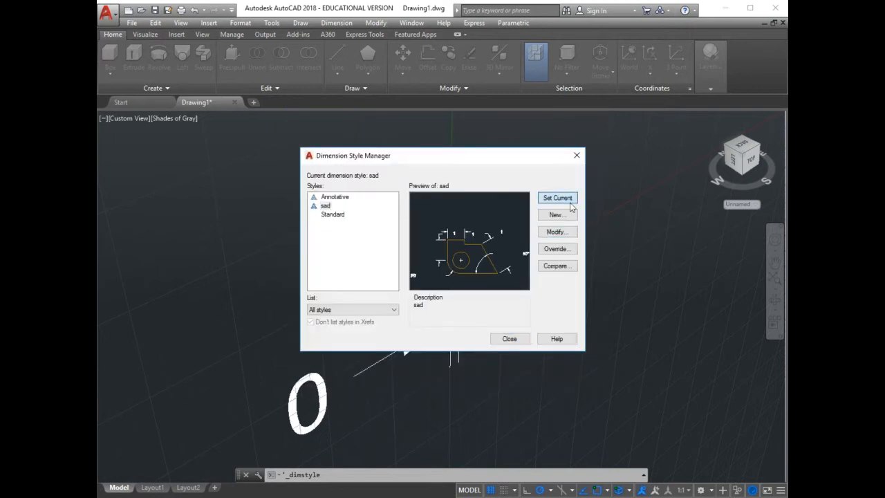
Step: Close the dimension style manager and examine the aligned dimension's text, arrows and extension lines beside the box's end face
click(506, 338)
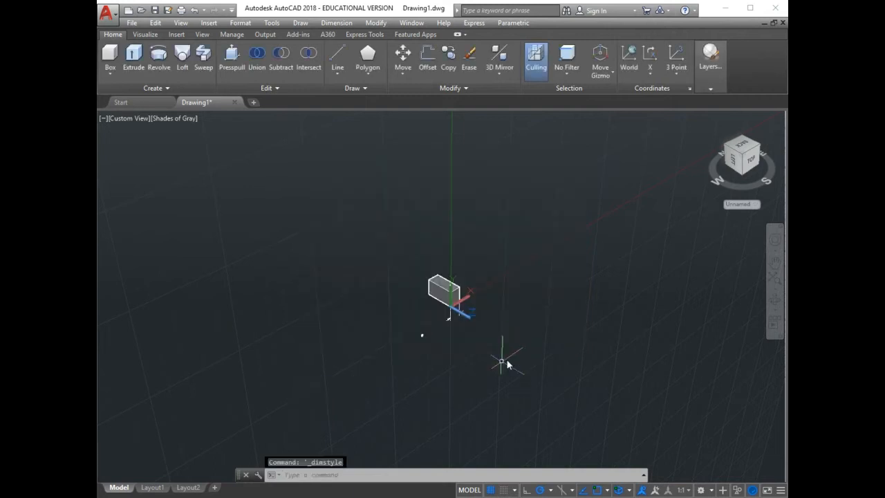
scroll(478, 342, up, 6)
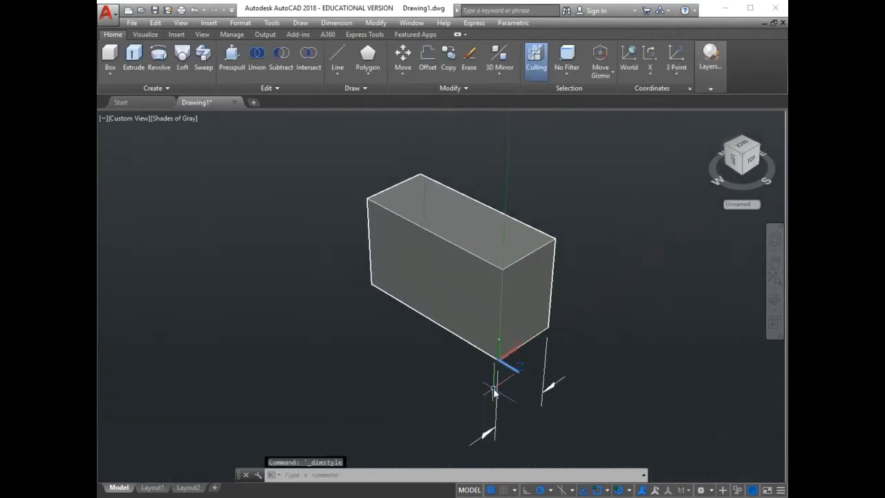
scroll(493, 391, up, 1)
scroll(494, 389, down, 3)
scroll(493, 389, up, 1)
scroll(492, 389, down, 4)
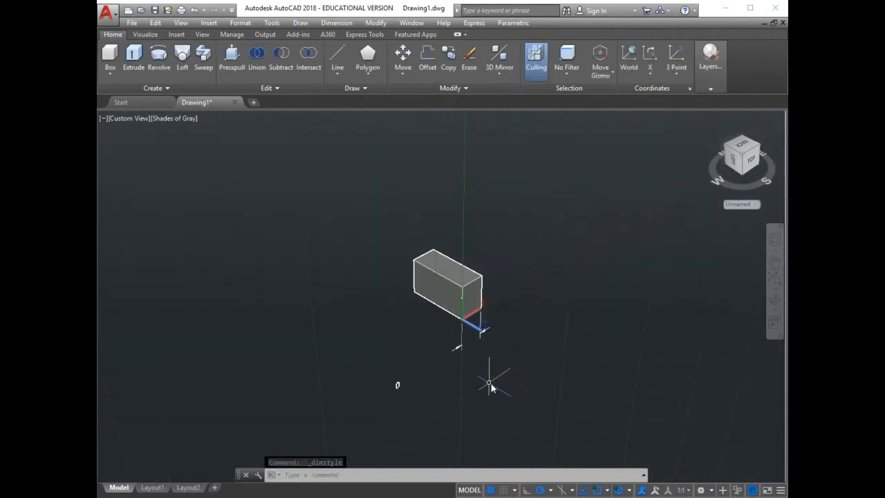
scroll(505, 355, up, 2)
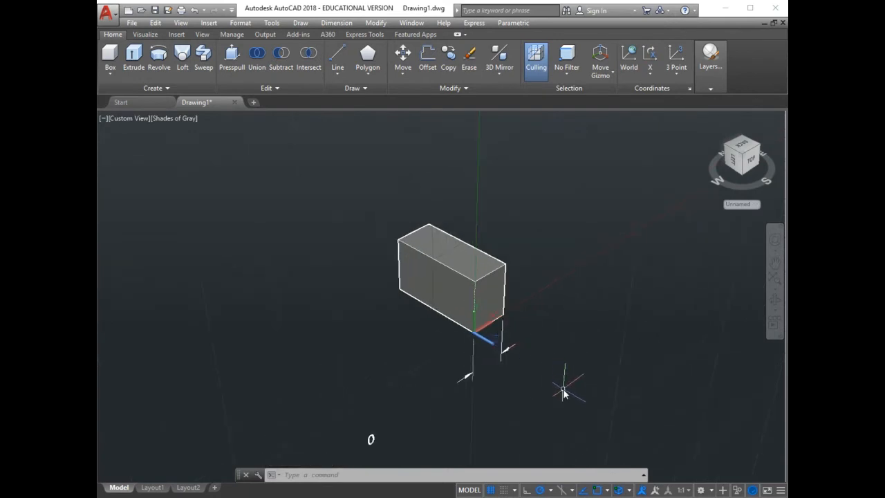
scroll(564, 367, up, 2)
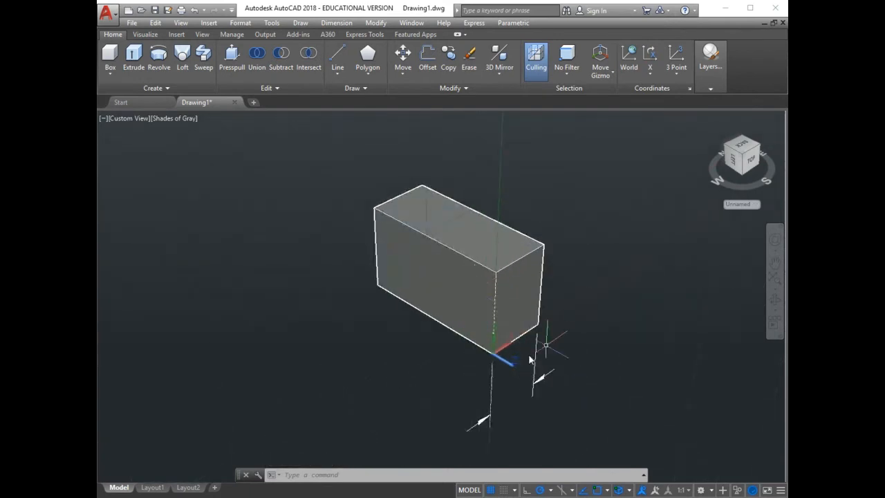
scroll(571, 386, down, 3)
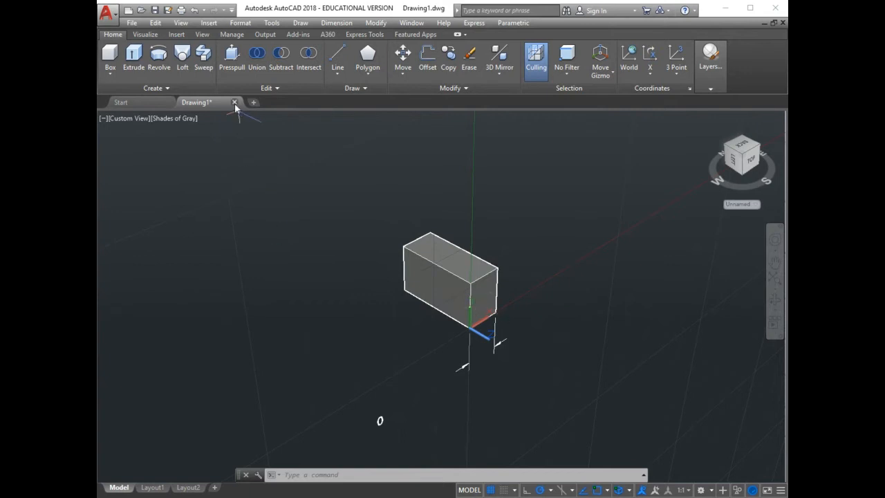
Step: Start a new drawing in SW Isometric view and accept the default model space limits of 0,0 and 12,9
click(253, 103)
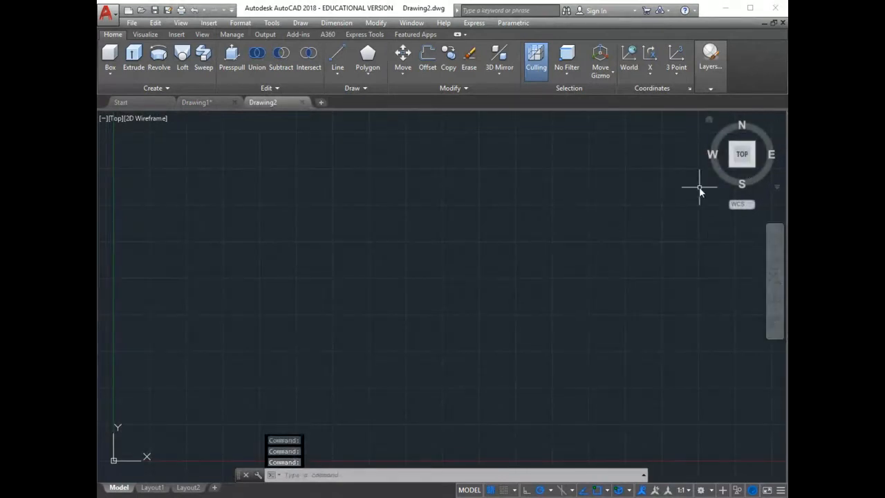
click(731, 166)
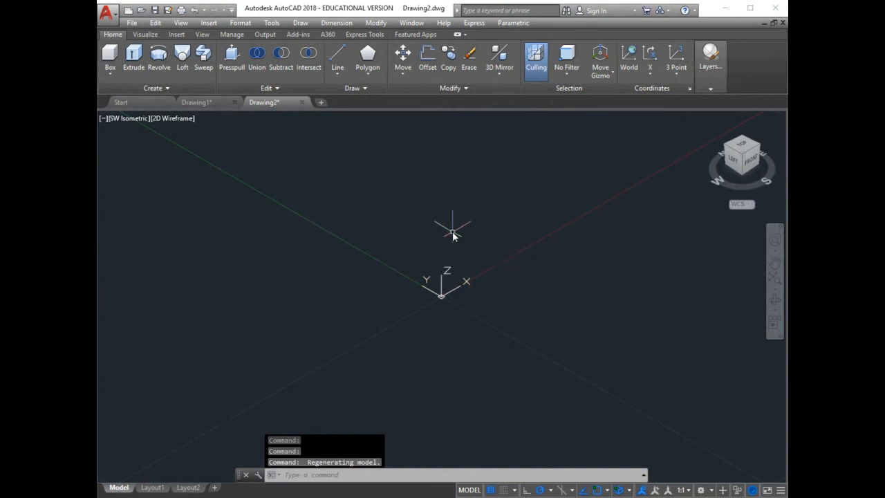
click(304, 475)
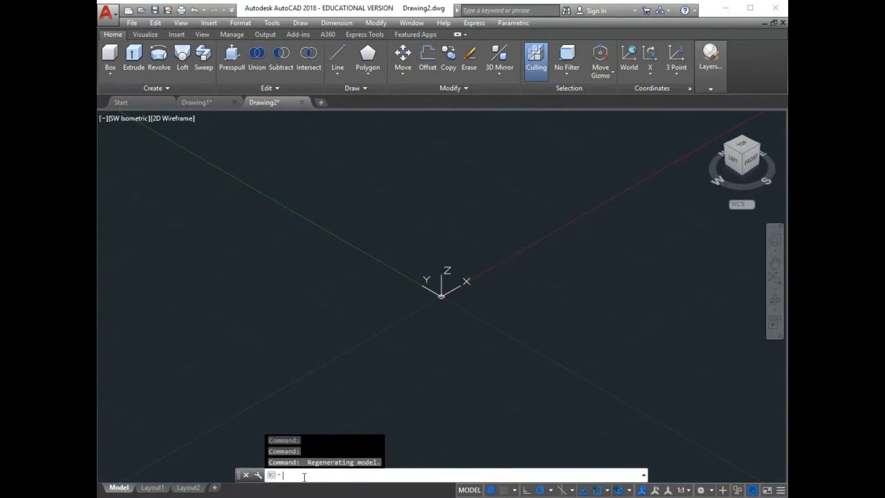
text(LIMITS)
key(Return)
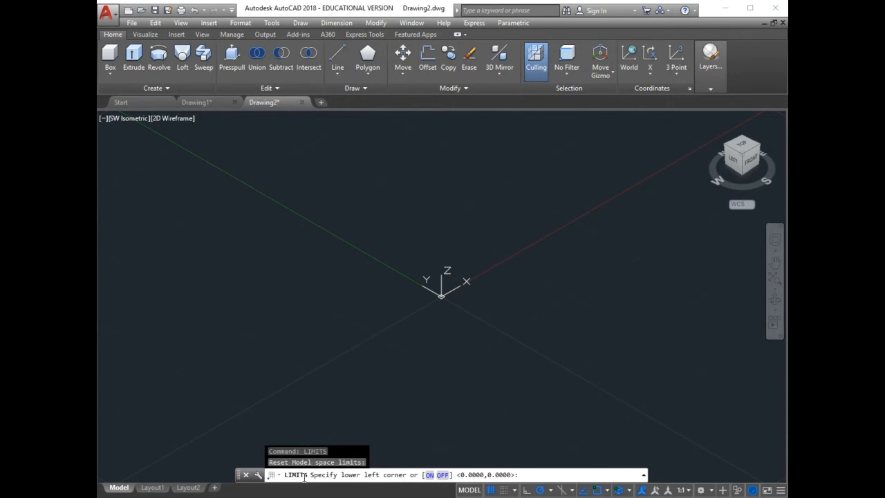
key(Return)
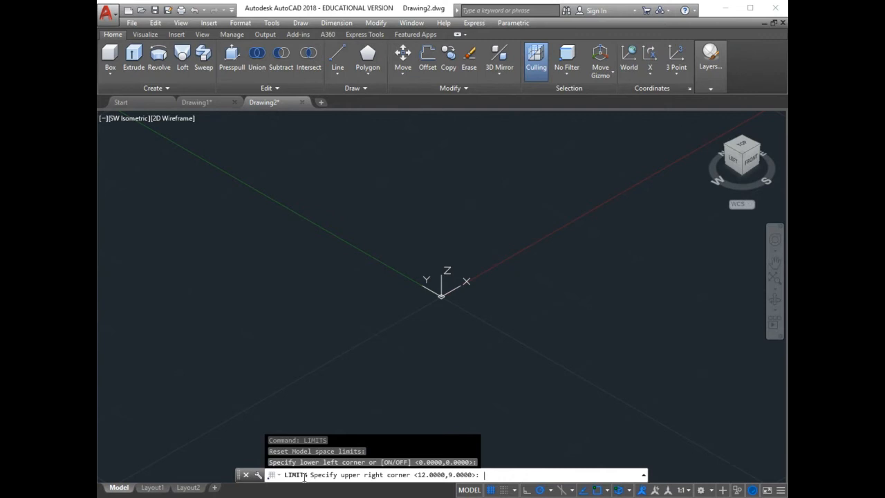
key(Return)
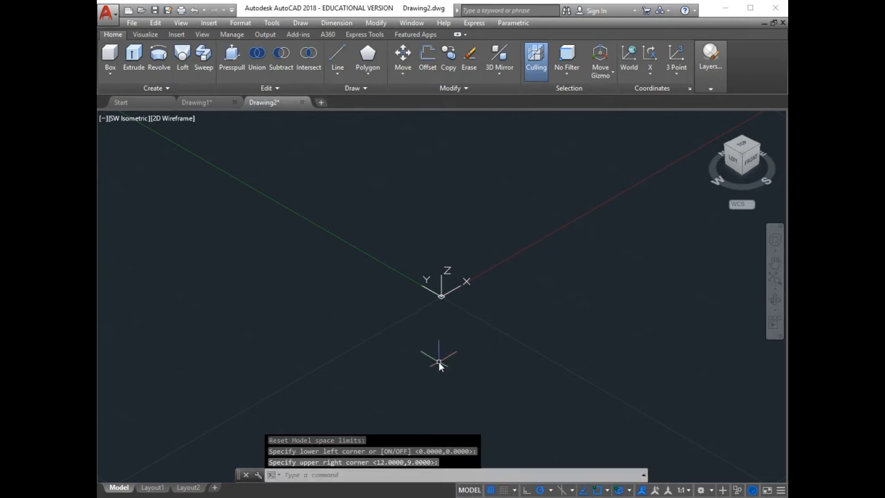
Step: Start a solid box with its first corner at 0,0 and a base 5 units along X by 8 units along Y
click(110, 73)
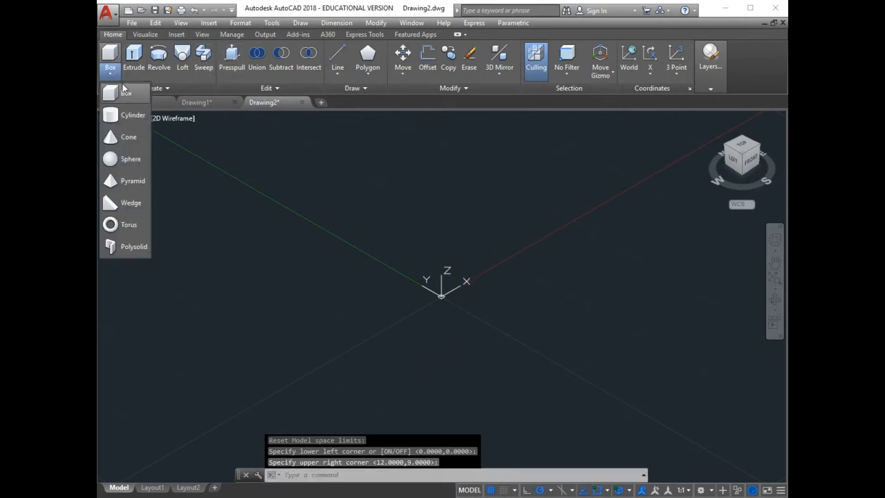
click(125, 93)
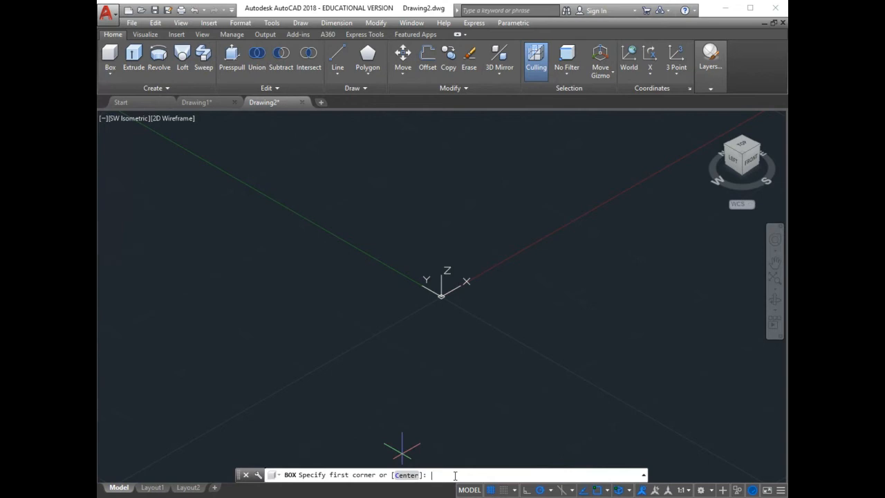
text(0,0)
key(Return)
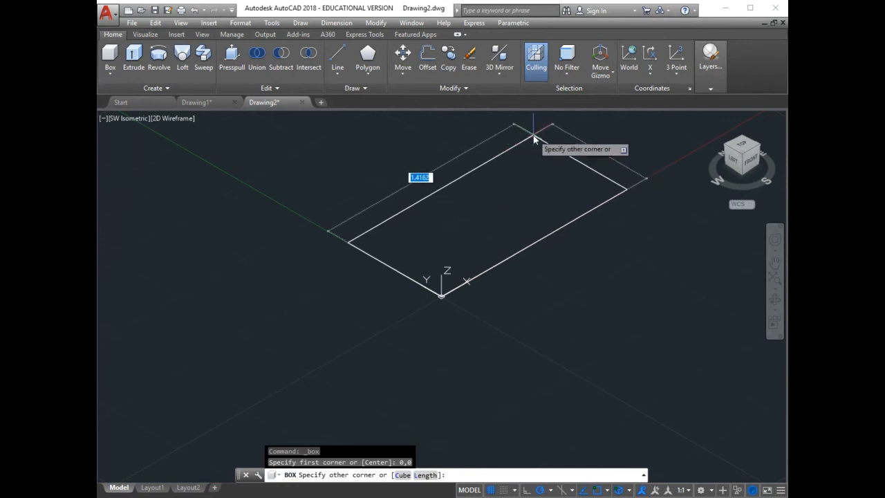
scroll(532, 139, down, 3)
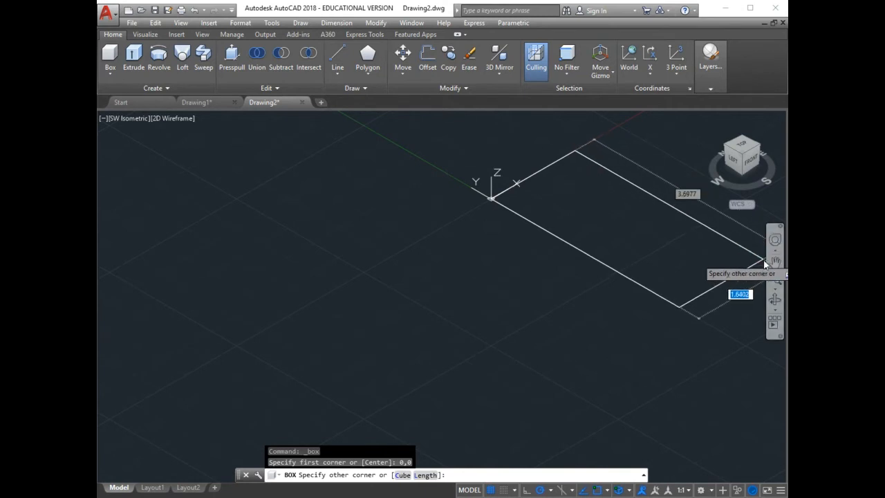
click(774, 258)
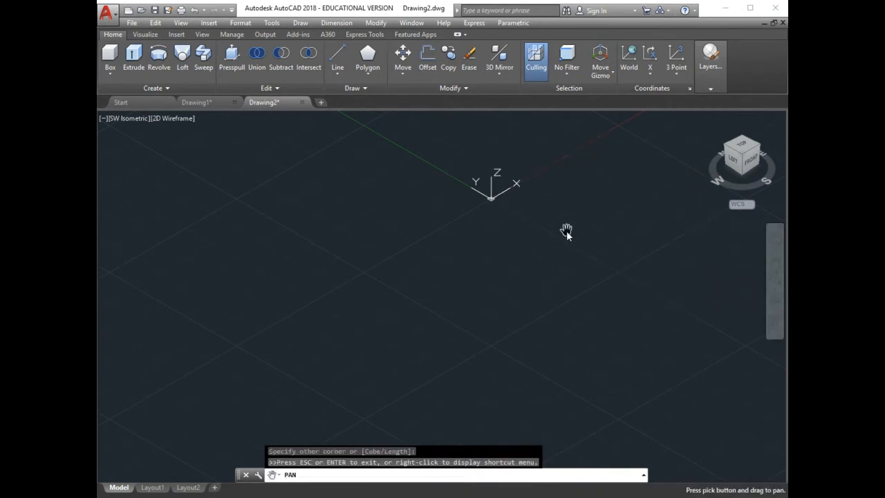
drag(552, 235, 472, 378)
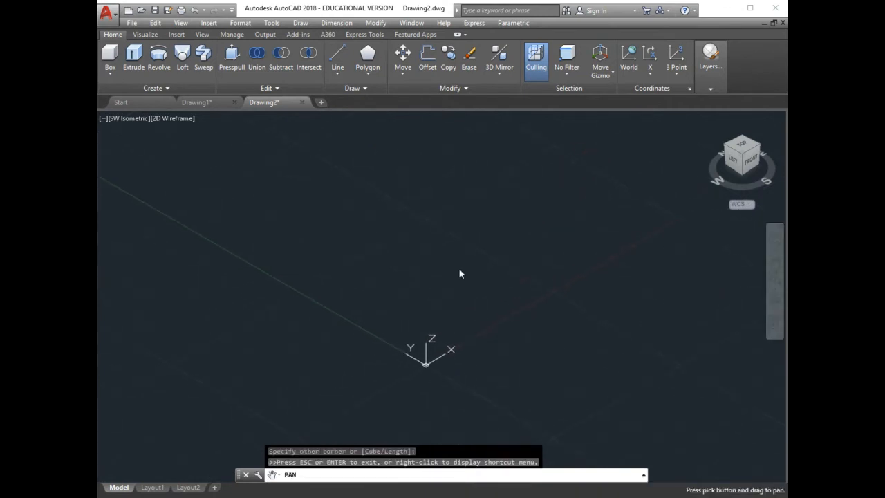
key(Escape)
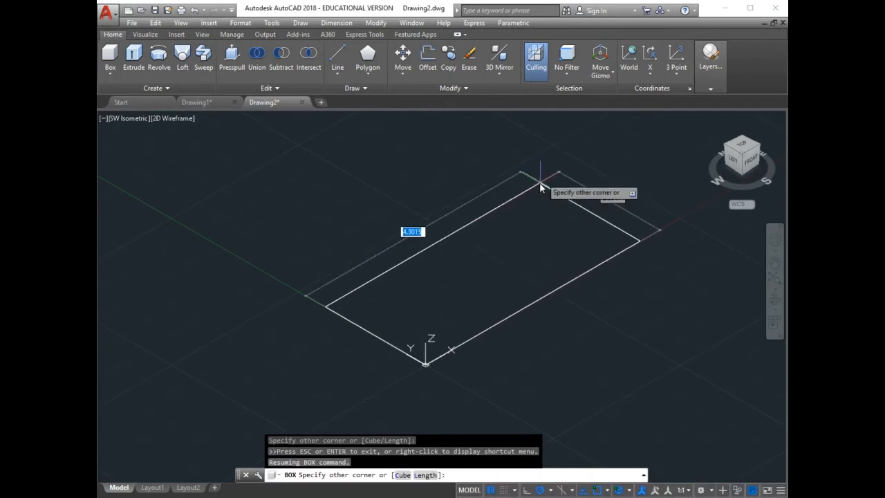
text(5)
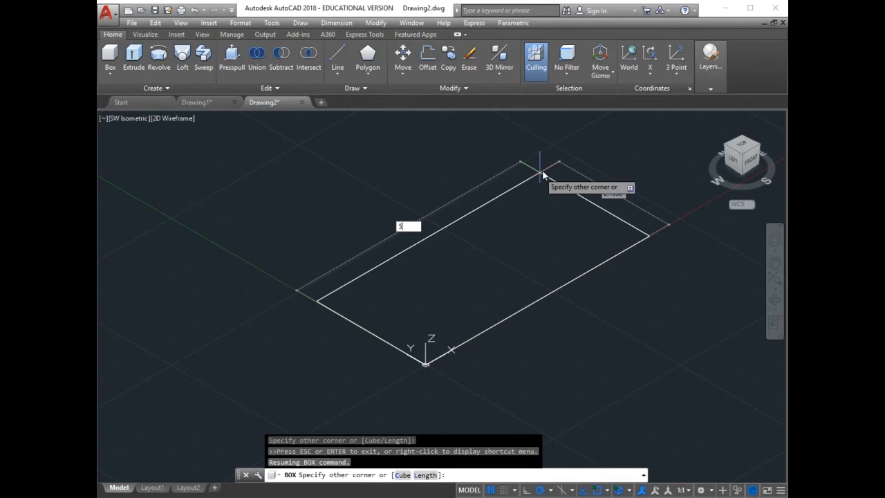
key(Tab)
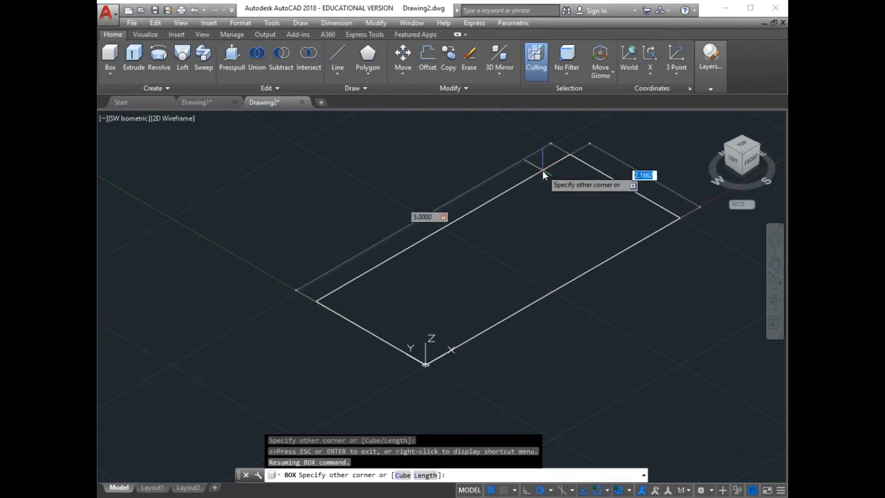
text(8)
key(Return)
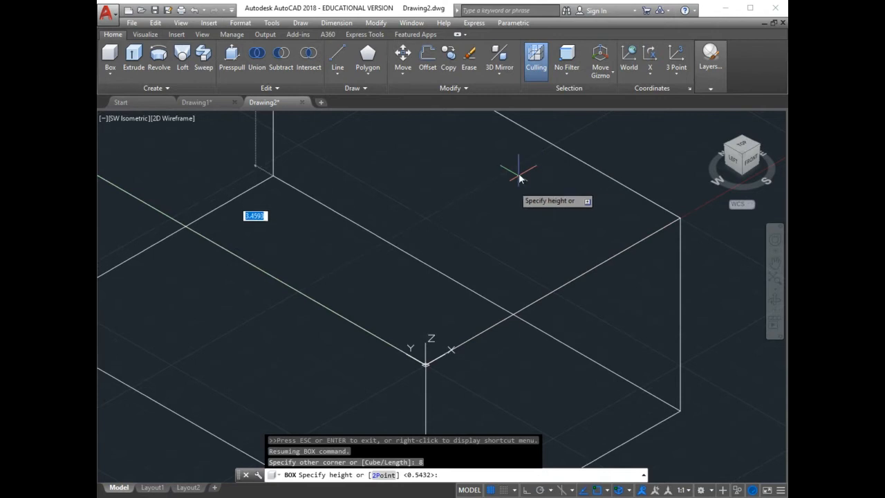
Step: Finish the box with a height of 4 units above its base
scroll(512, 164, down, 3)
scroll(512, 164, down, 3)
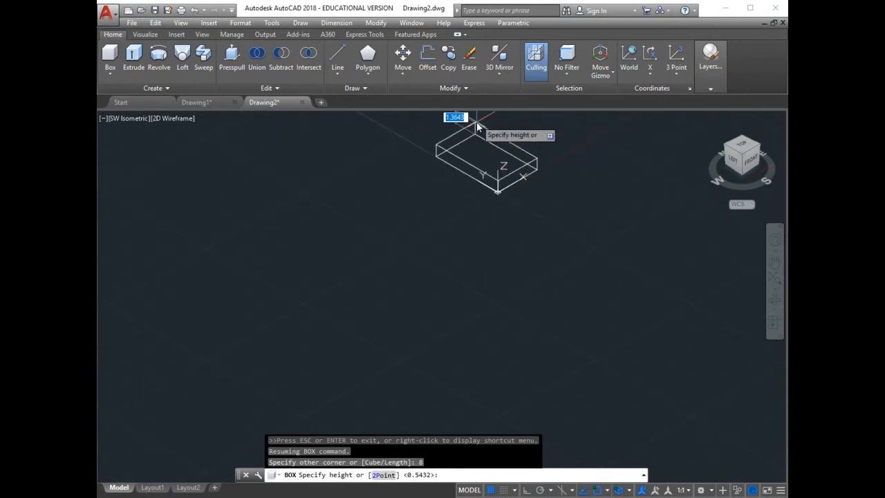
text(4)
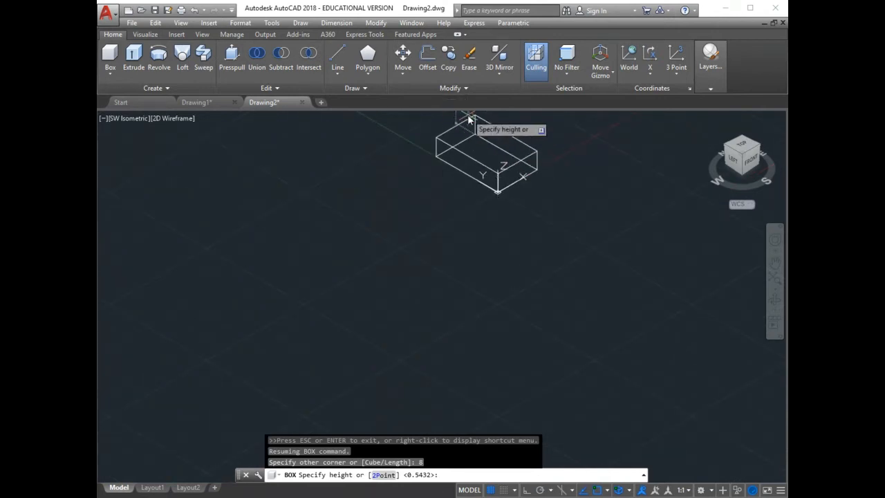
key(Return)
Step: Change the visual style of the box view to Shades of Gray
click(775, 262)
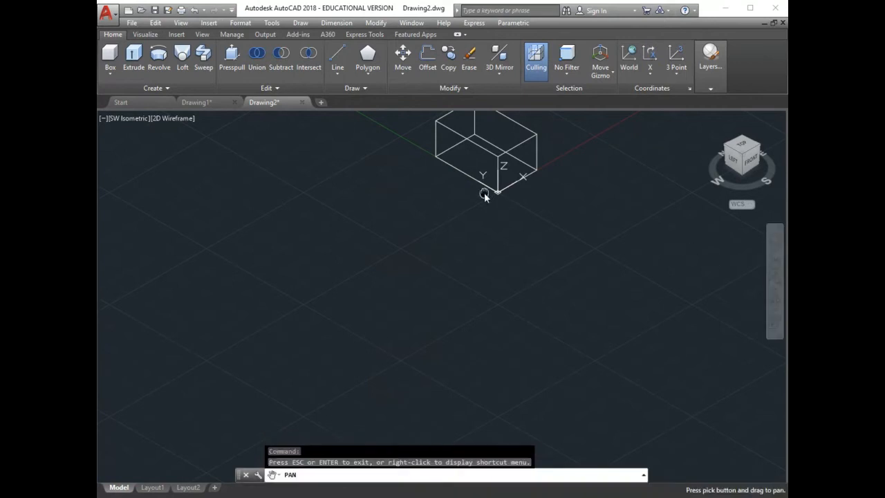
drag(483, 192, 385, 343)
scroll(385, 342, up, 4)
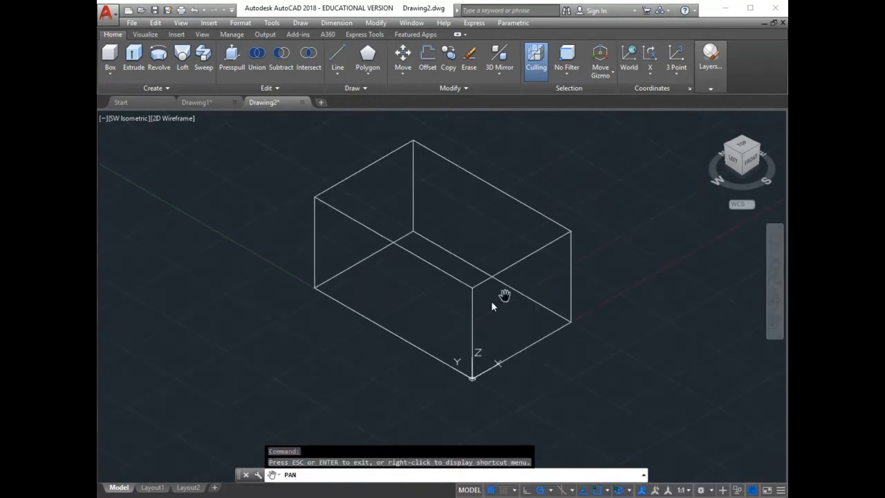
click(710, 61)
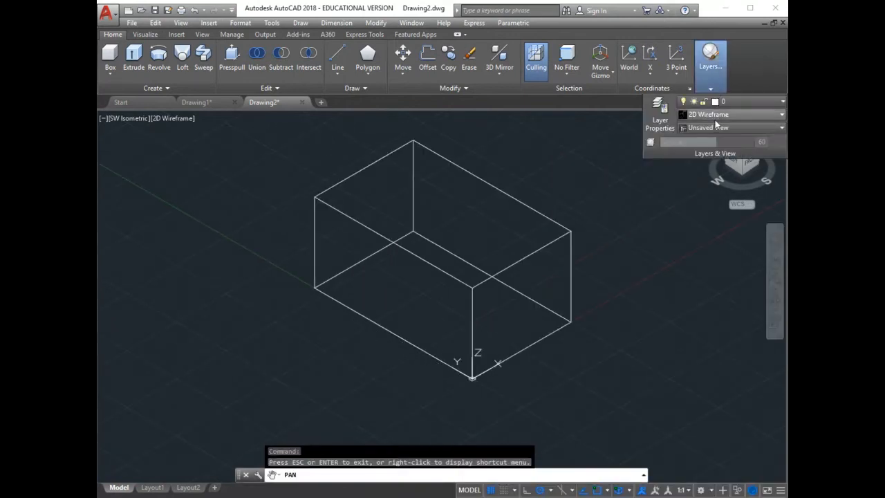
click(717, 116)
click(719, 175)
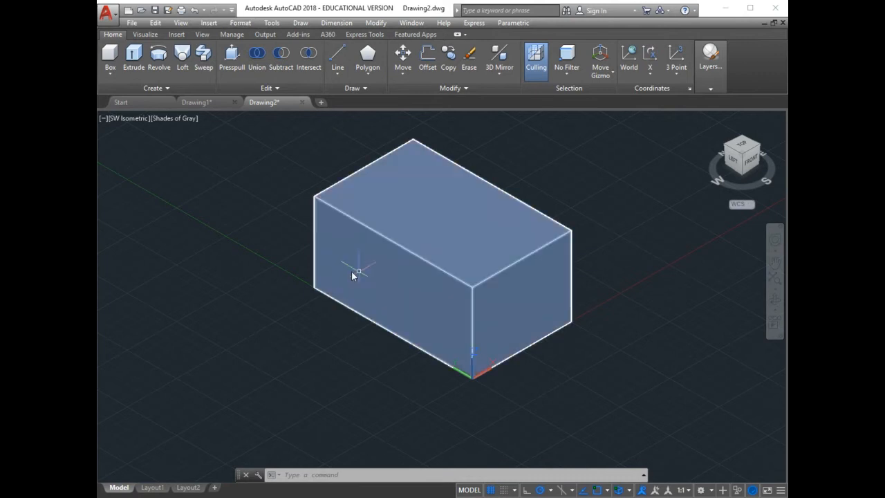
Step: Align the UCS to the box's shorter front face, with its origin at the lower near corner, X along the bottom edge and Y up the vertical edge
click(313, 475)
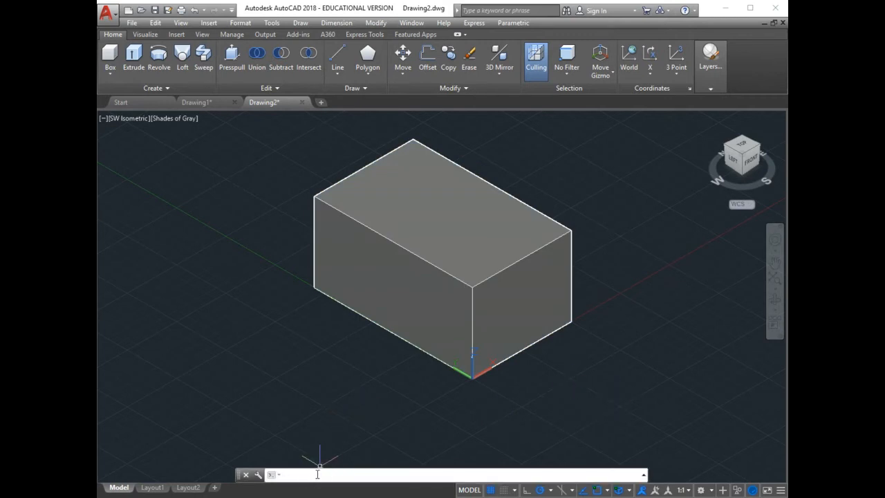
text(u)
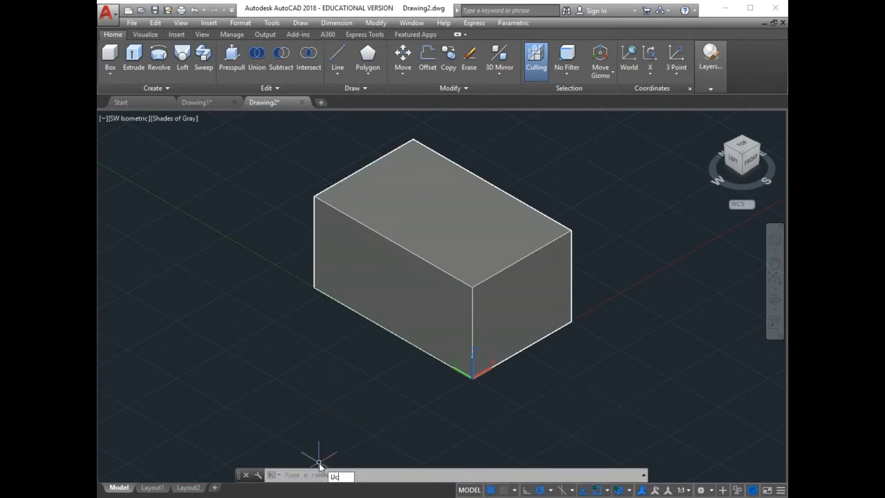
key(Return)
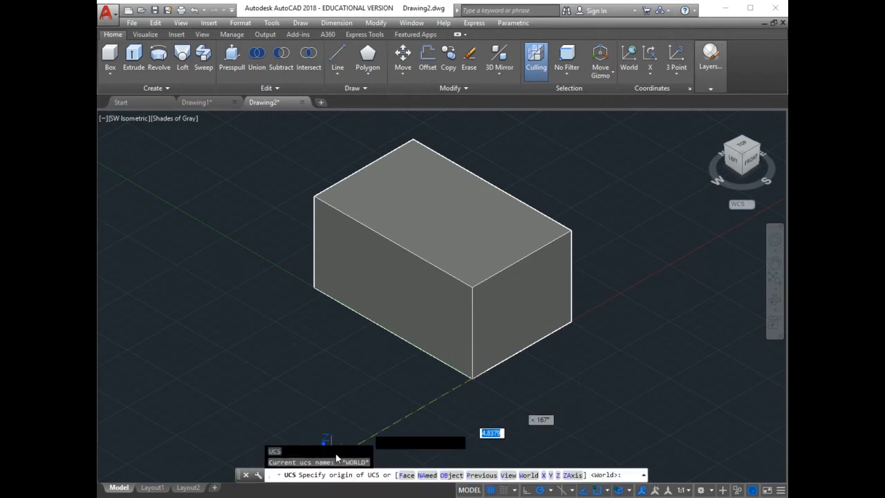
click(474, 380)
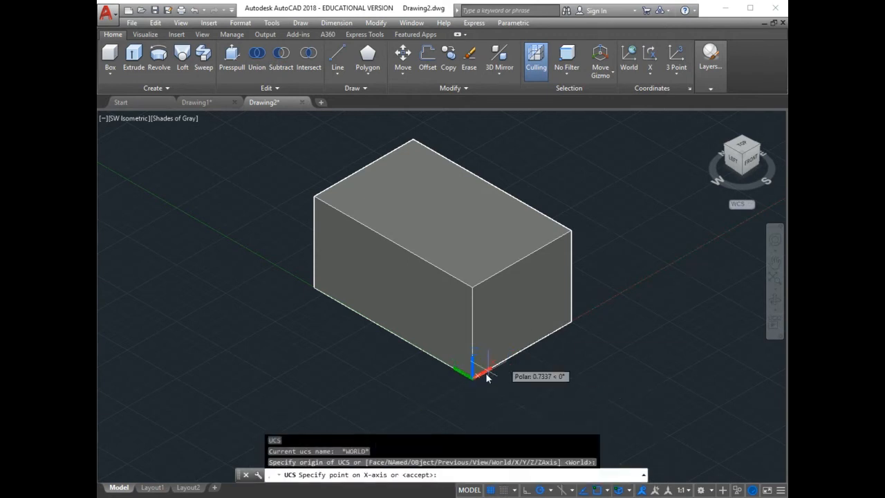
click(573, 322)
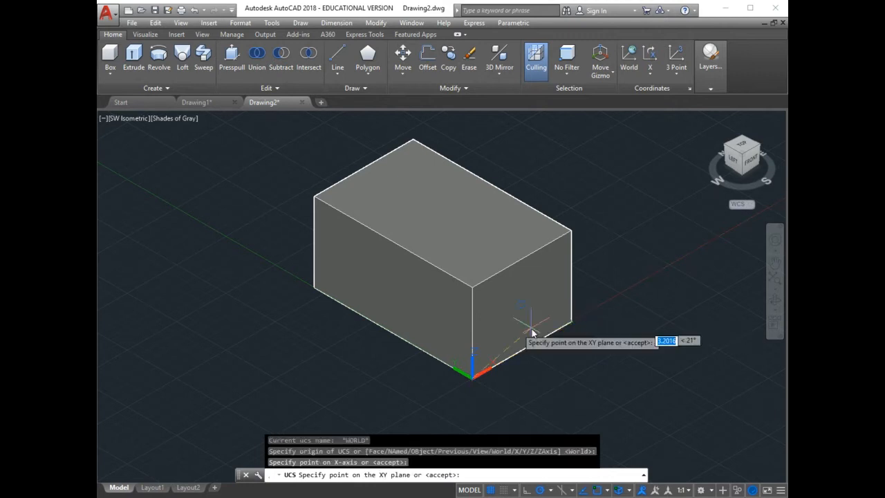
click(472, 290)
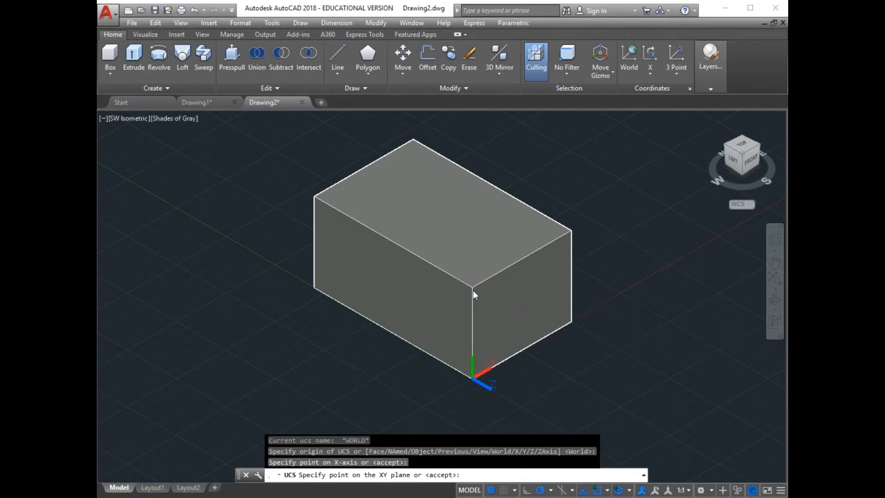
Step: Add an aligned dimension to the bottom edge of the box's shorter front face, with the dimension line below it
click(332, 26)
click(340, 69)
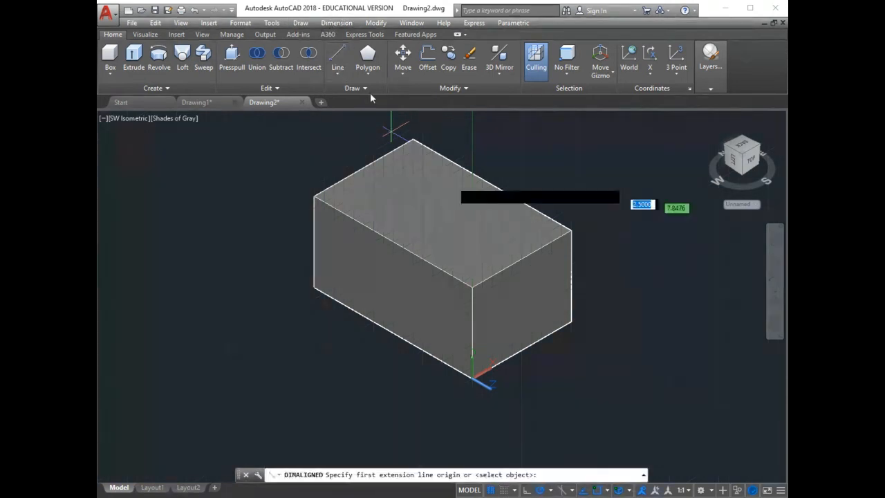
click(571, 321)
click(472, 378)
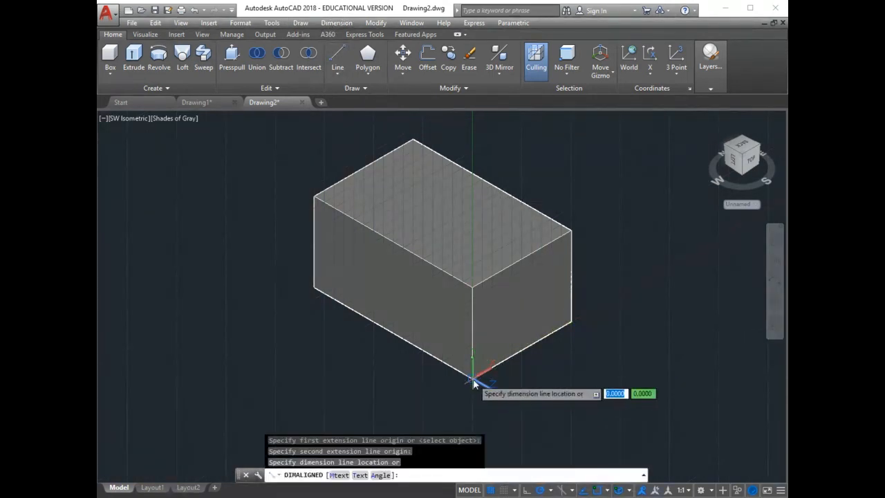
click(530, 380)
scroll(537, 395, up, 5)
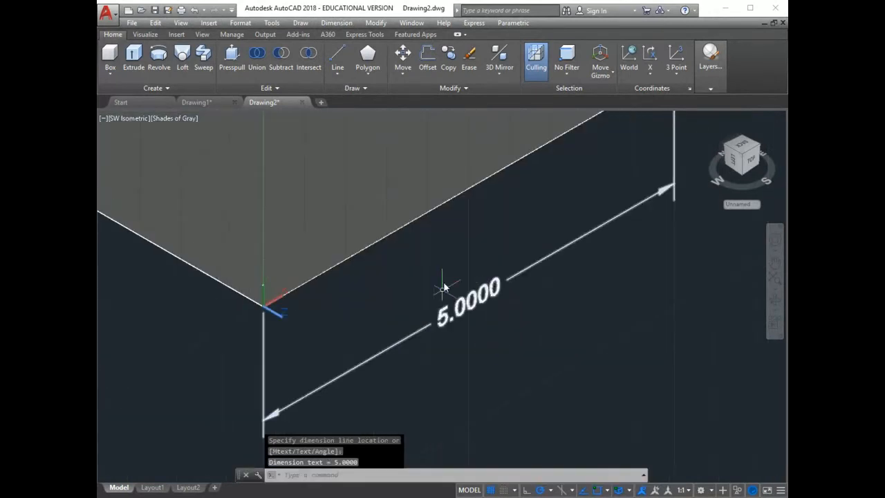
scroll(519, 350, down, 6)
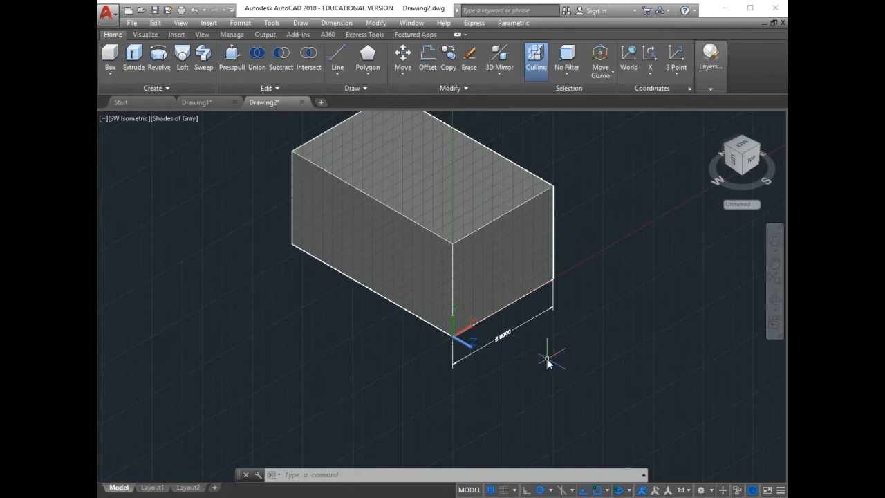
Step: Delete the aligned dimension below the box's shorter front face
scroll(551, 366, up, 2)
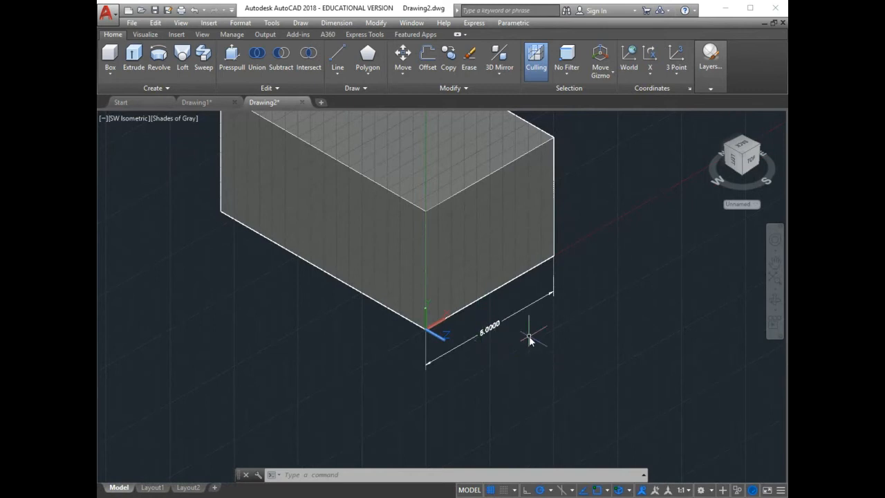
click(512, 315)
key(Delete)
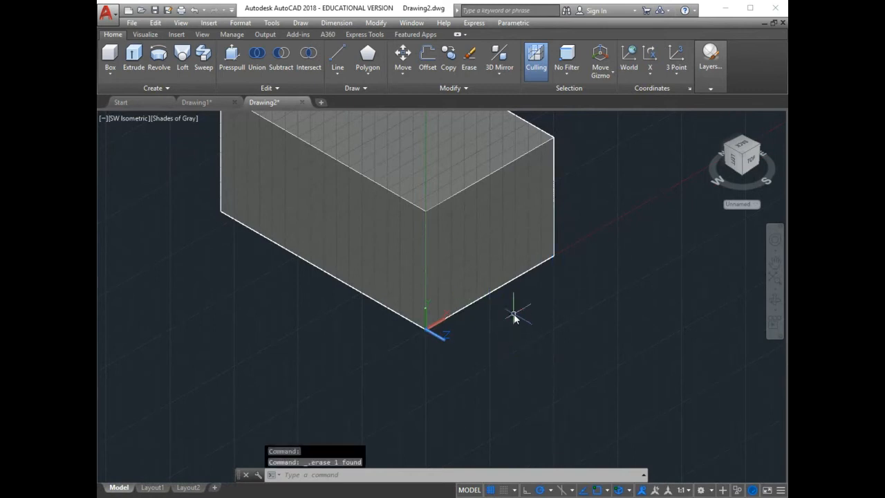
Step: Create a new dimension style named er based on the Annotative style and continue to its settings
key(ctrl+a)
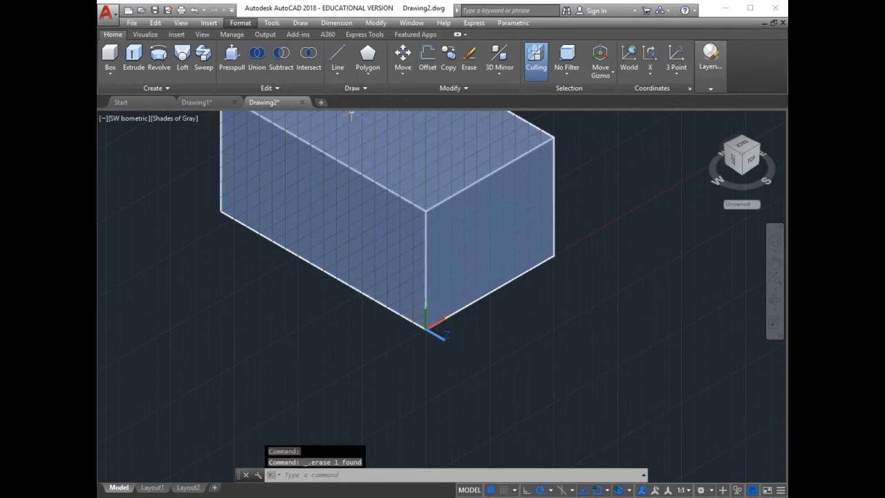
click(240, 23)
click(276, 150)
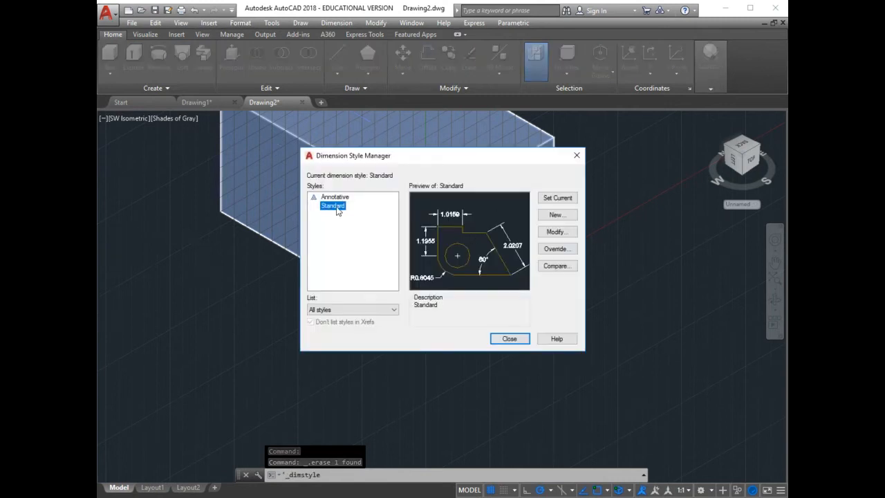
click(340, 198)
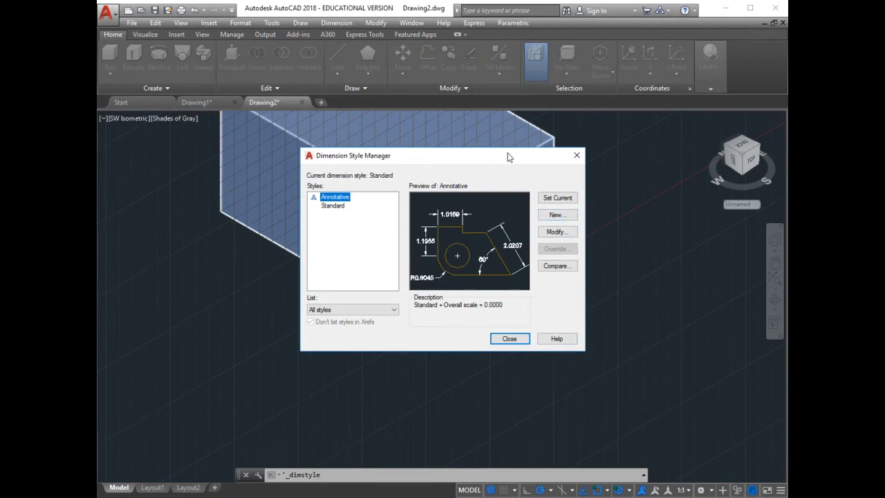
drag(469, 163, 480, 194)
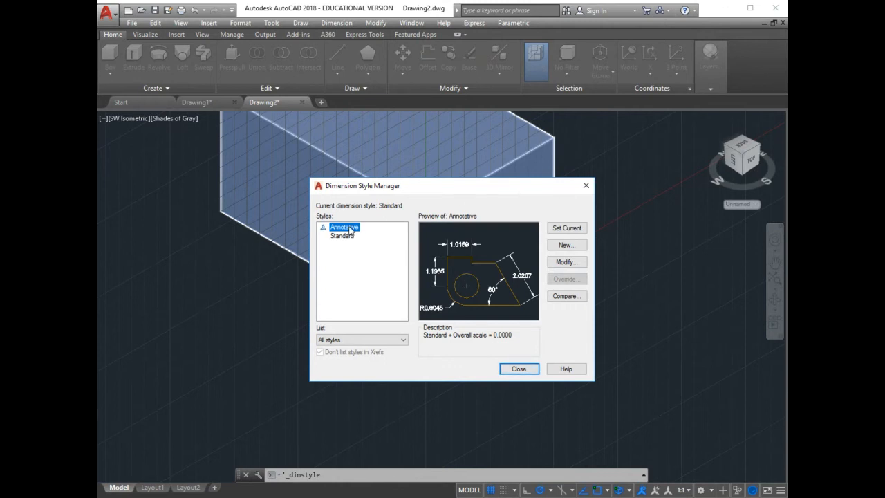
click(565, 245)
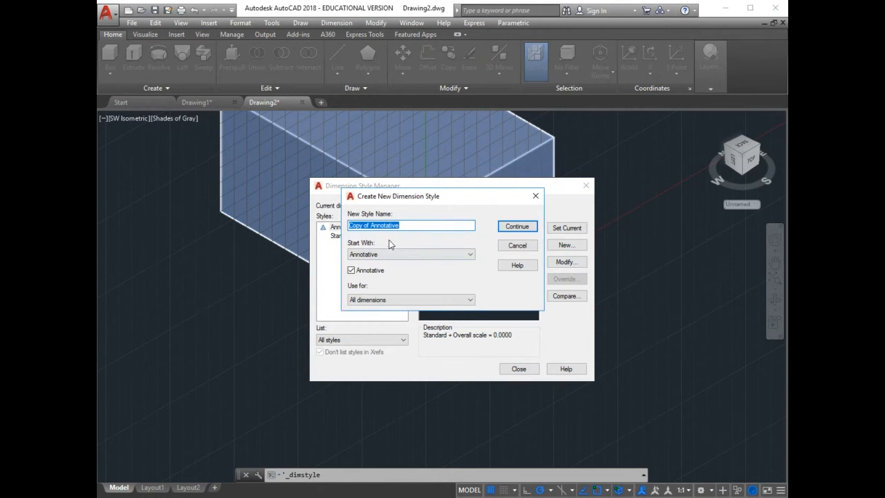
text(er)
click(516, 226)
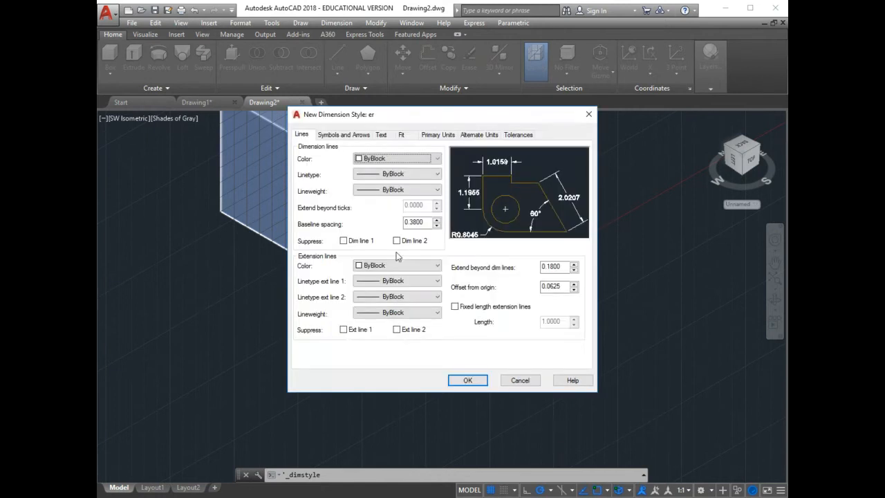
Step: Set the er style's linear dimension precision to 0 and its text height to 0.3
click(436, 137)
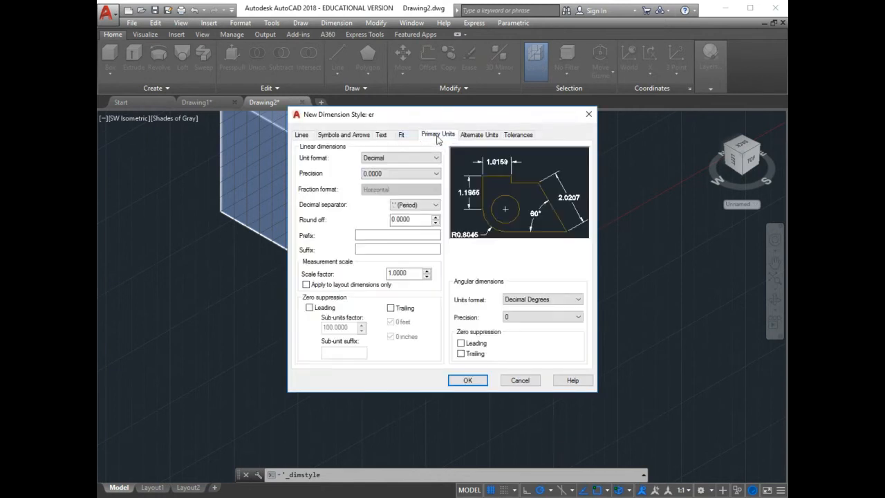
click(395, 174)
click(378, 183)
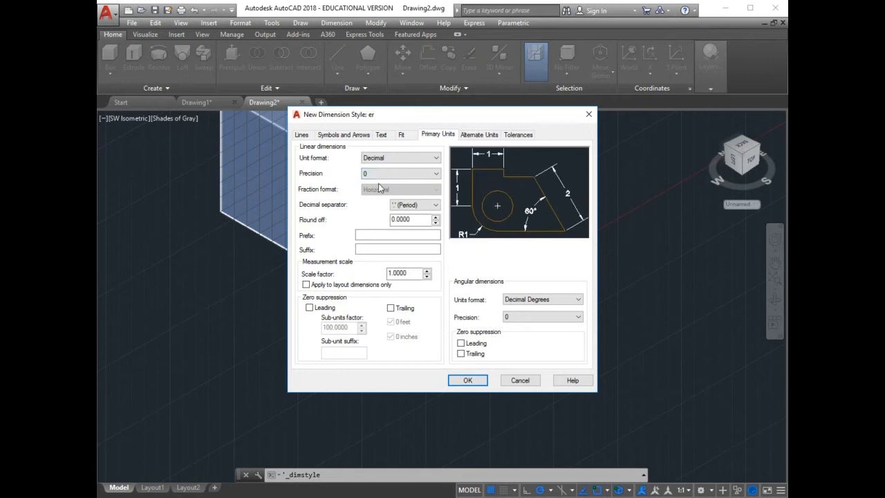
click(385, 138)
drag(427, 213, 409, 215)
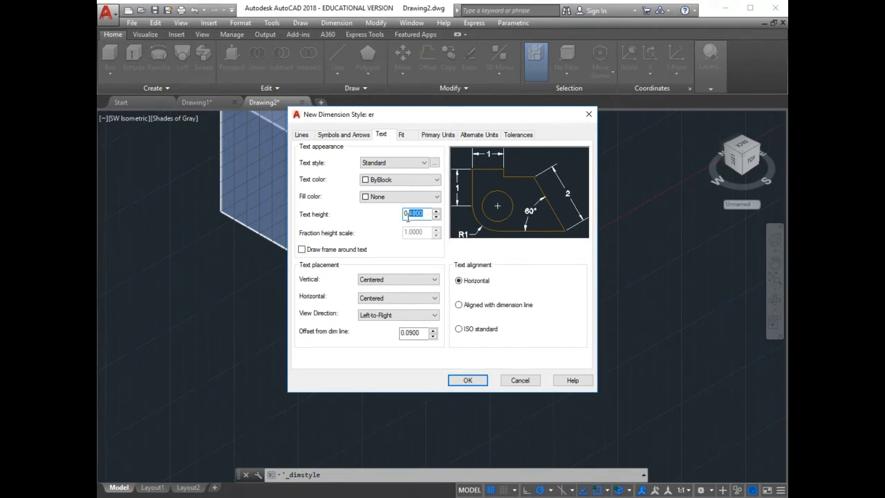
text(.3)
Step: Set the er style's arrow size to 0.3 and its center mark size to 0.15
click(345, 135)
drag(323, 245, 311, 246)
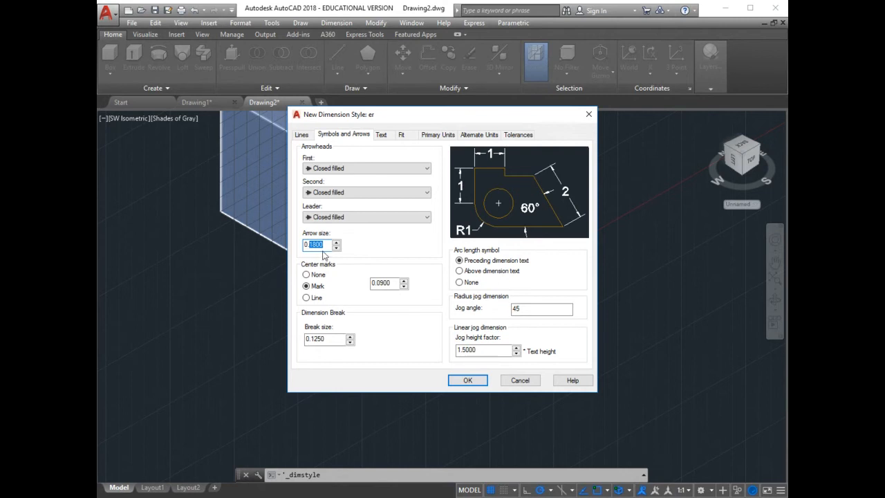
text(3)
drag(391, 284, 377, 291)
text(15)
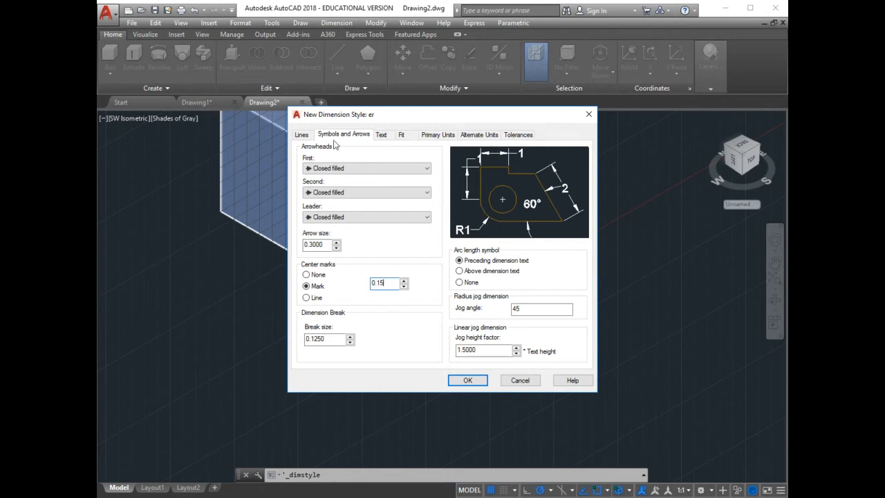
Step: Make extension lines extend 0.5 beyond the dimension lines with an origin offset of 15, and accept the er style
click(301, 134)
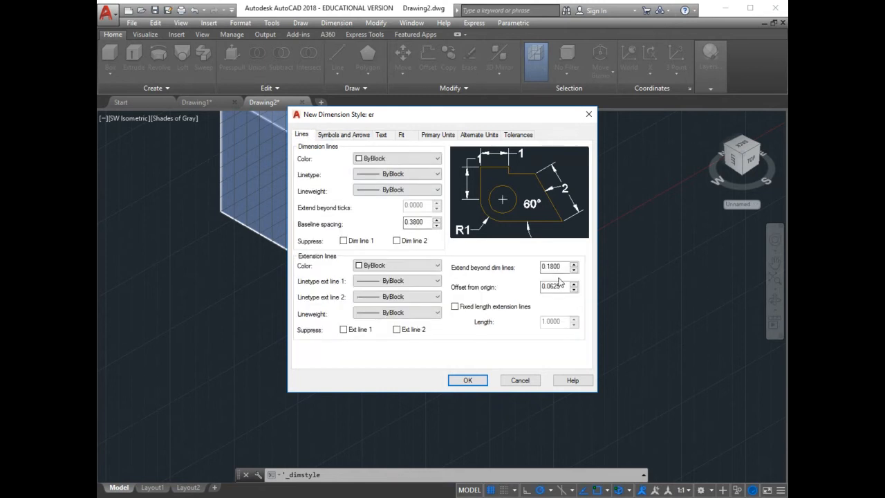
drag(561, 267, 548, 267)
text(5)
drag(563, 286, 550, 286)
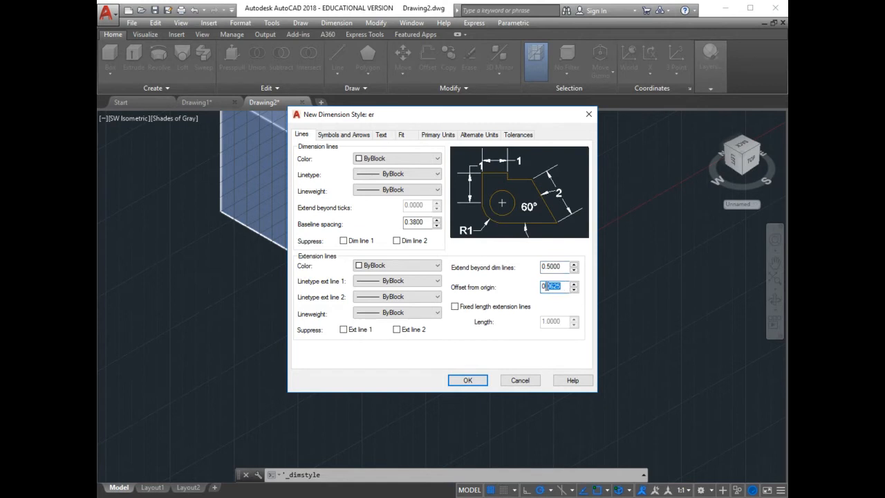
key(BackSpace)
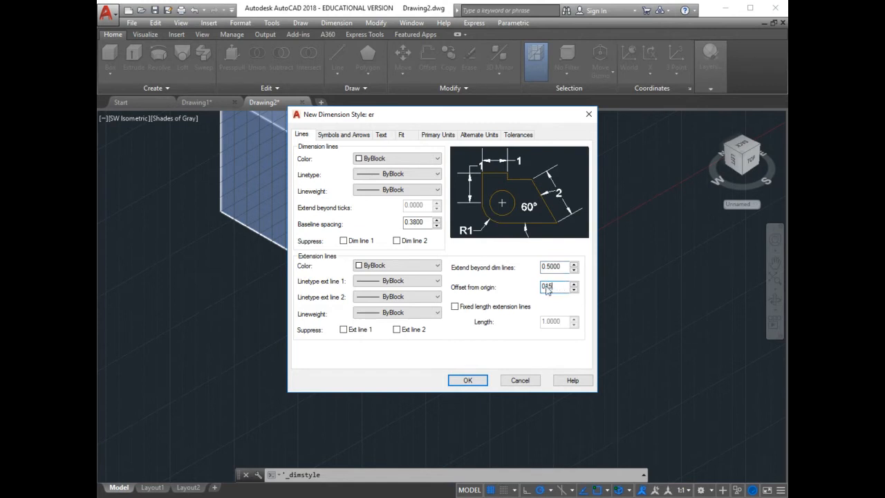
click(467, 380)
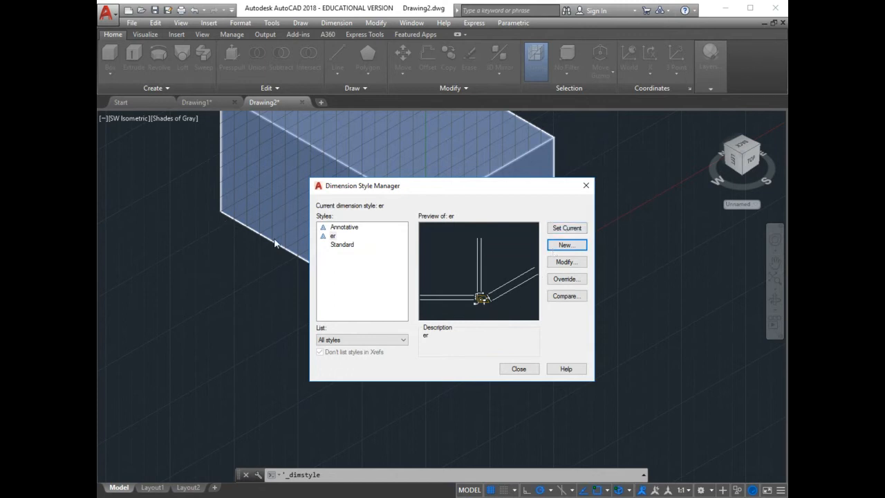
Step: Set er as the current dimension style and close the Dimension Style Manager
click(329, 236)
click(568, 228)
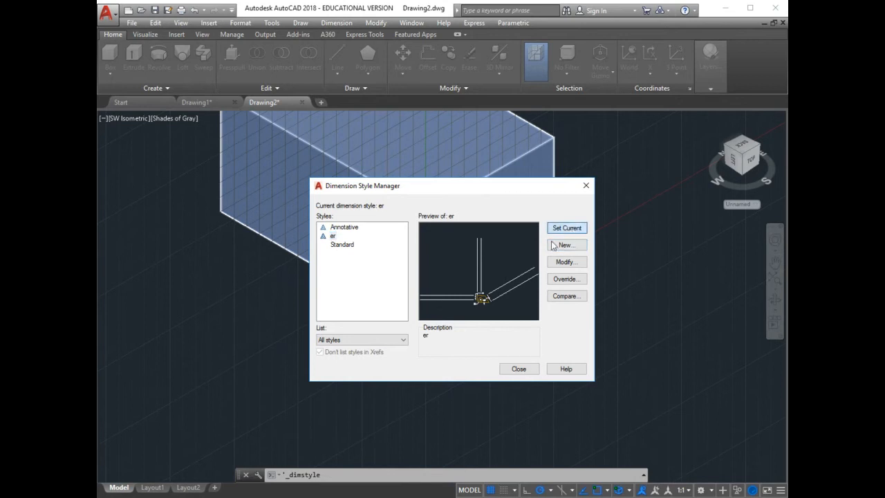
click(521, 369)
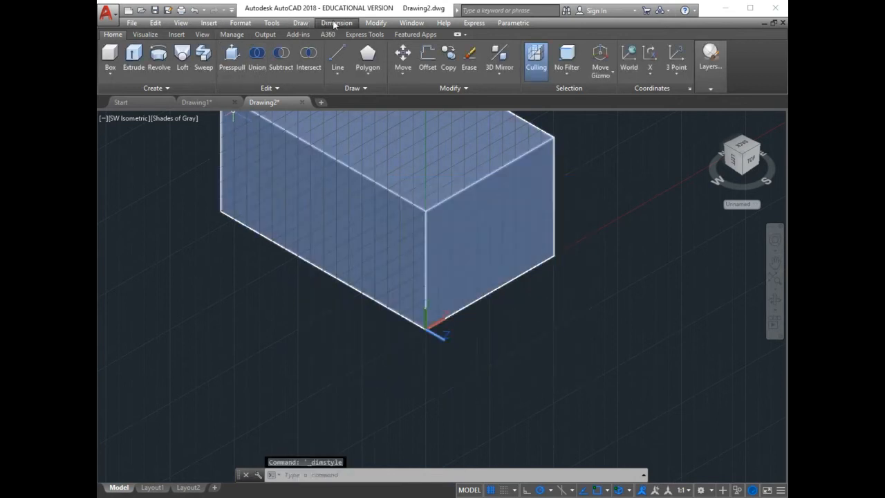
click(351, 68)
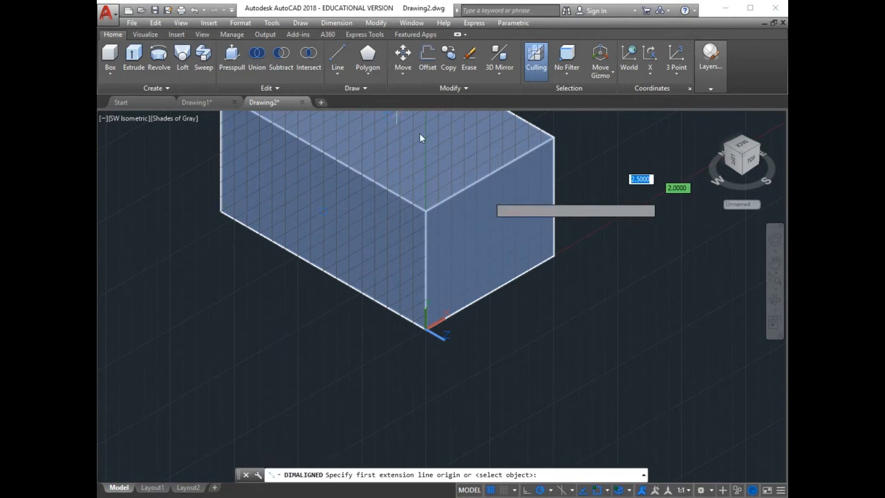
click(553, 255)
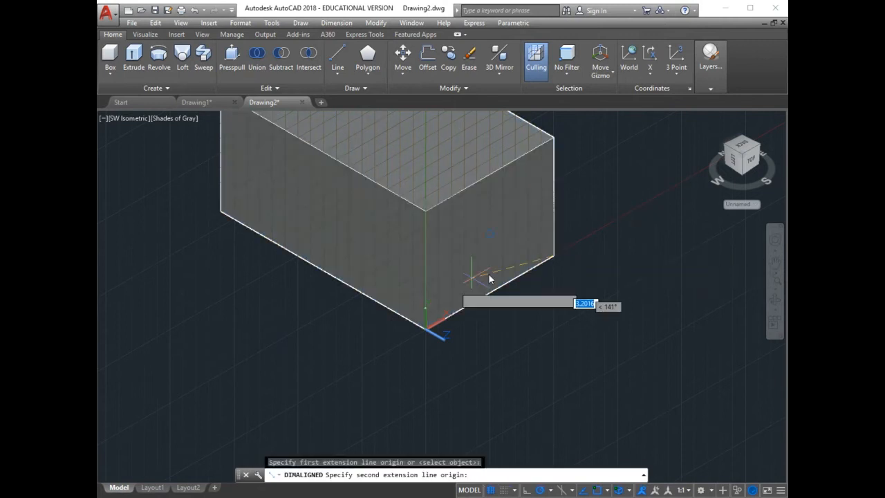
click(425, 327)
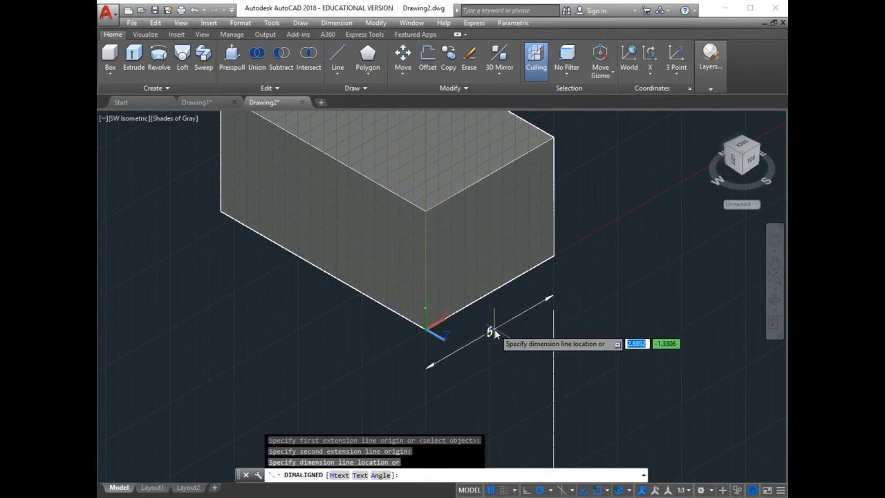
key(Escape)
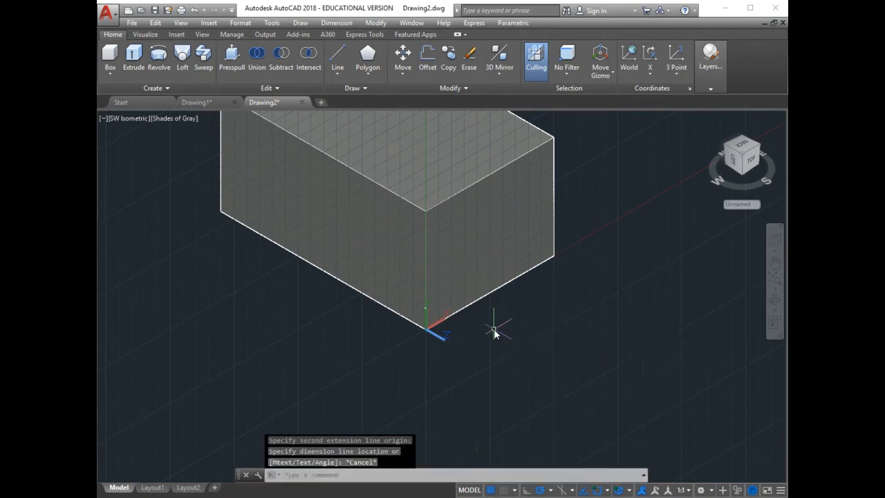
Step: Modify the er dimension style's extension line offset from origin to 0.1 and set the style current
click(433, 203)
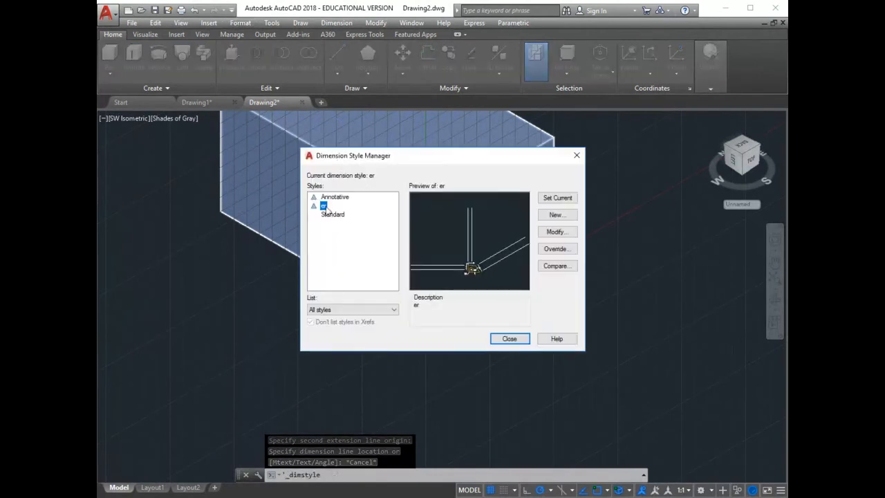
click(557, 232)
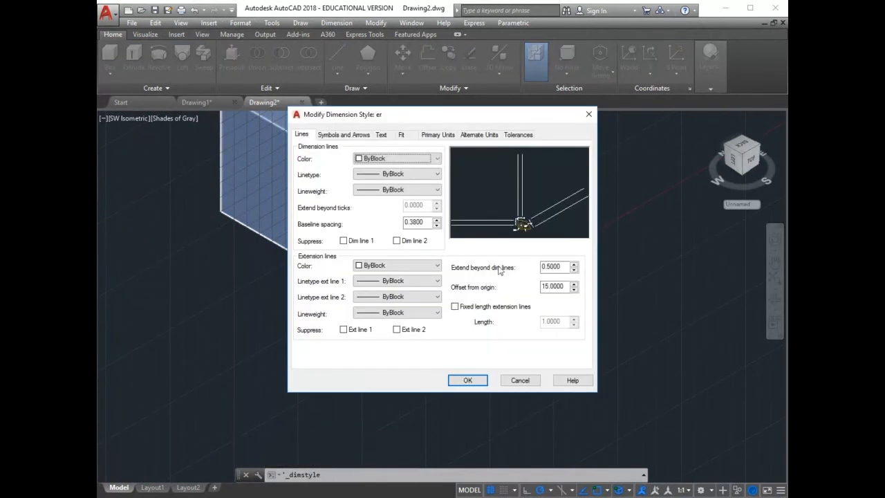
drag(542, 288, 559, 286)
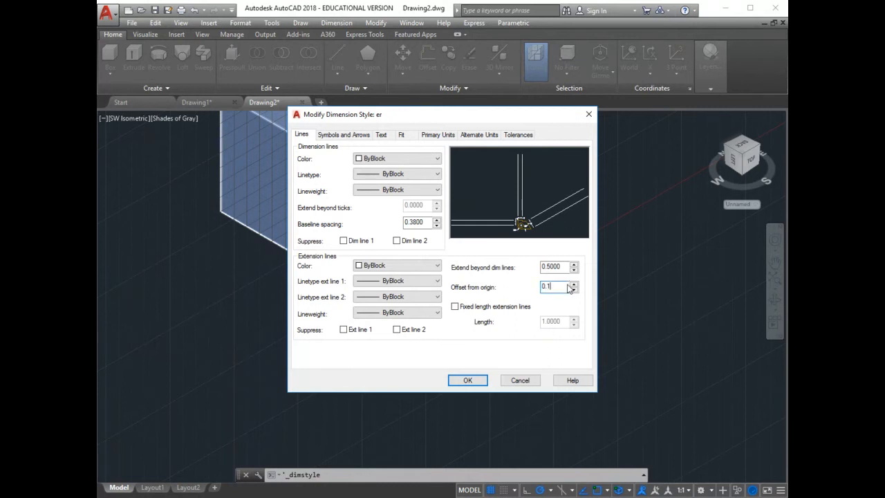
click(467, 380)
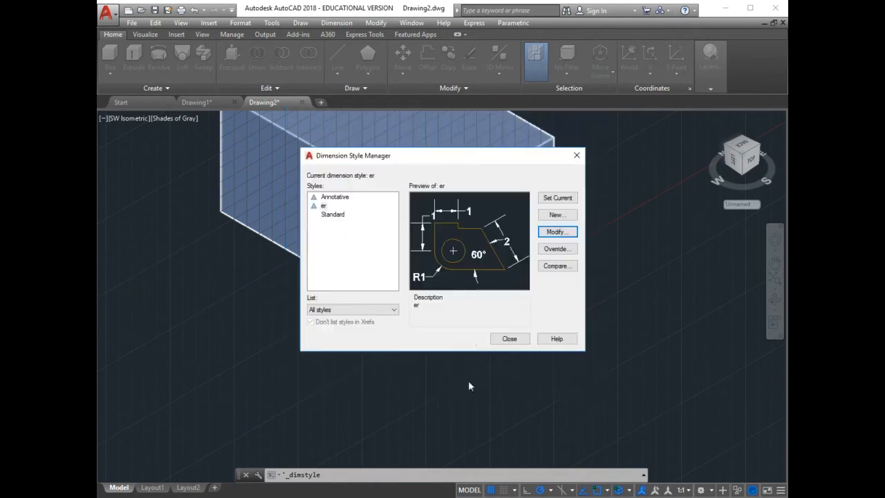
click(324, 206)
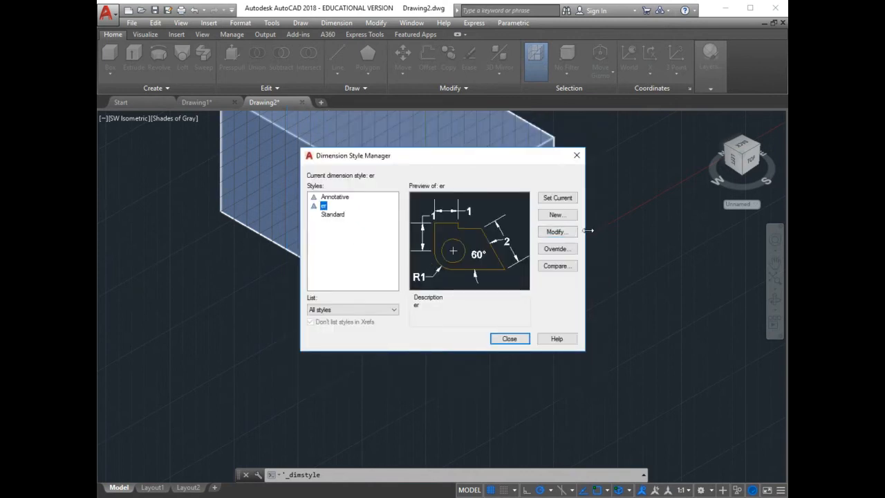
click(562, 198)
click(520, 337)
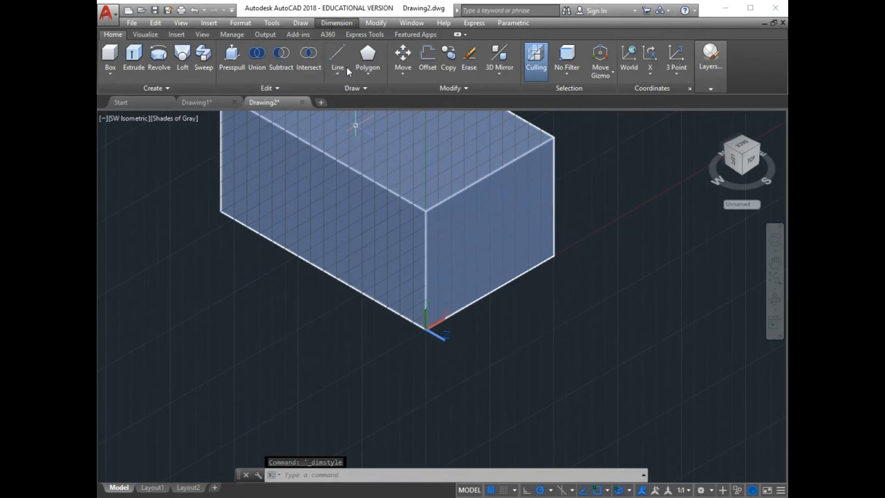
Step: Add an aligned dimension to the bottom edge of the box's front face, placing its dimension line below the edge
click(347, 68)
click(553, 256)
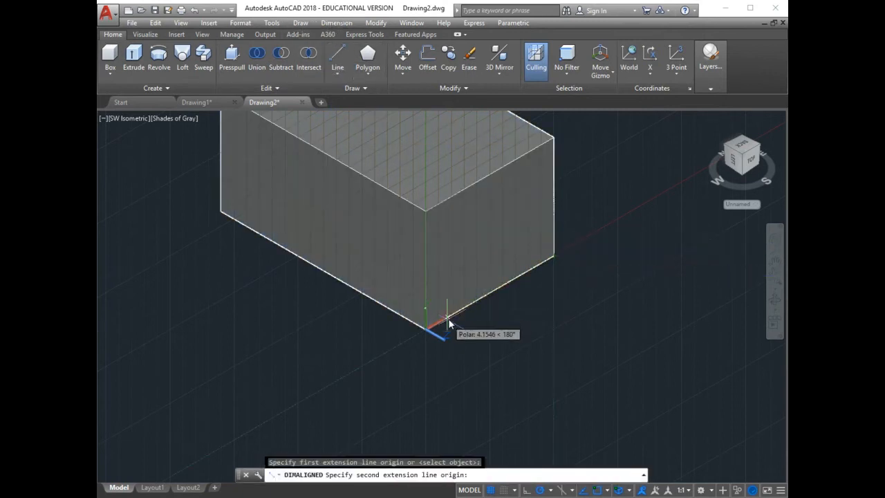
click(428, 329)
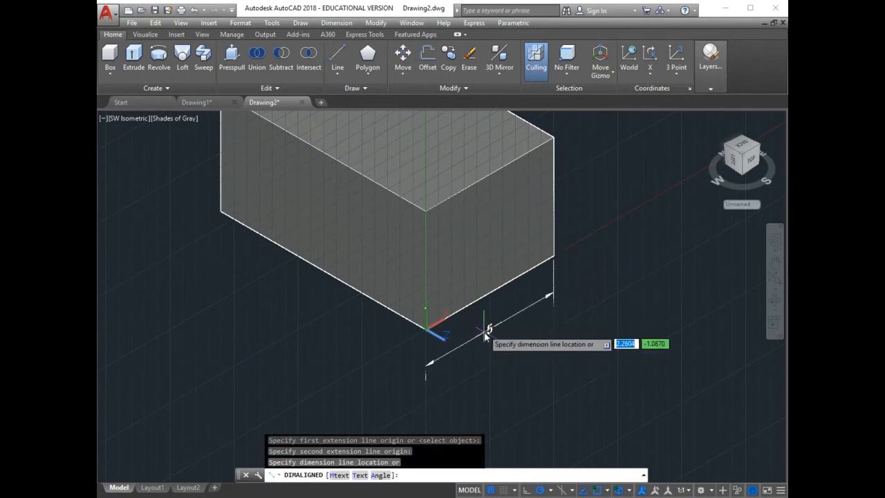
click(485, 322)
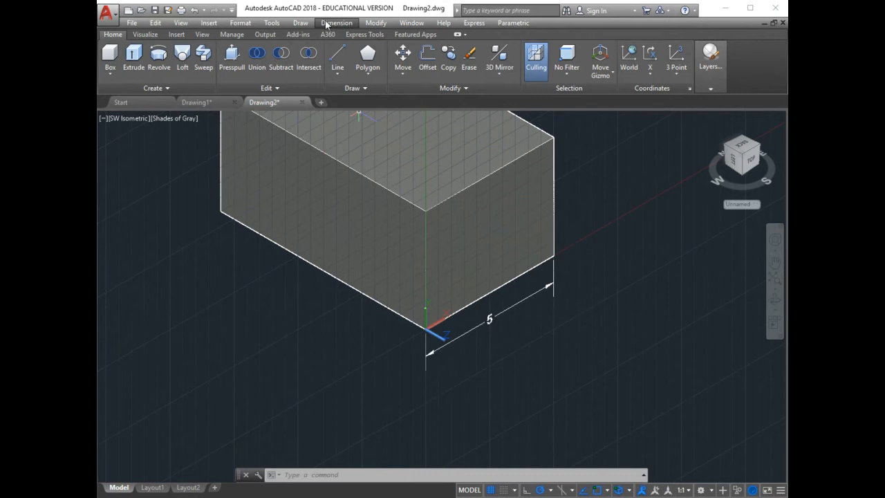
Step: Add an aligned dimension to the right vertical edge of the box's front face, placing it just outside the edge
key(Return)
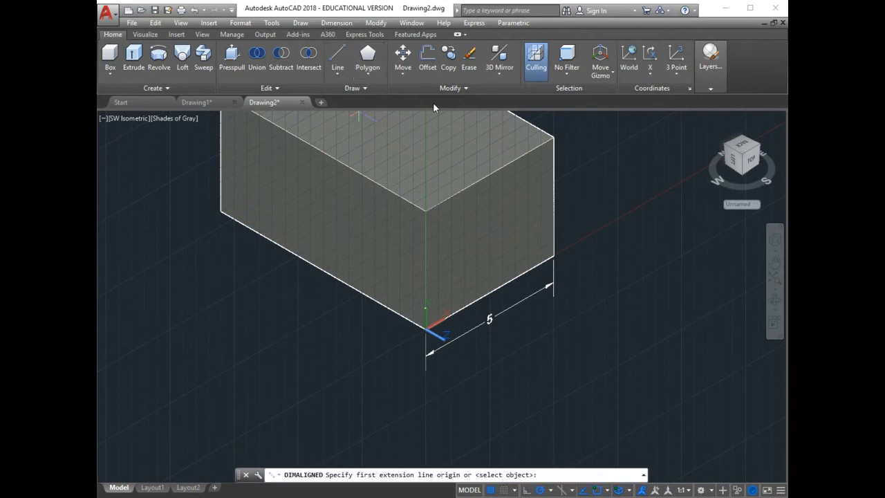
click(554, 137)
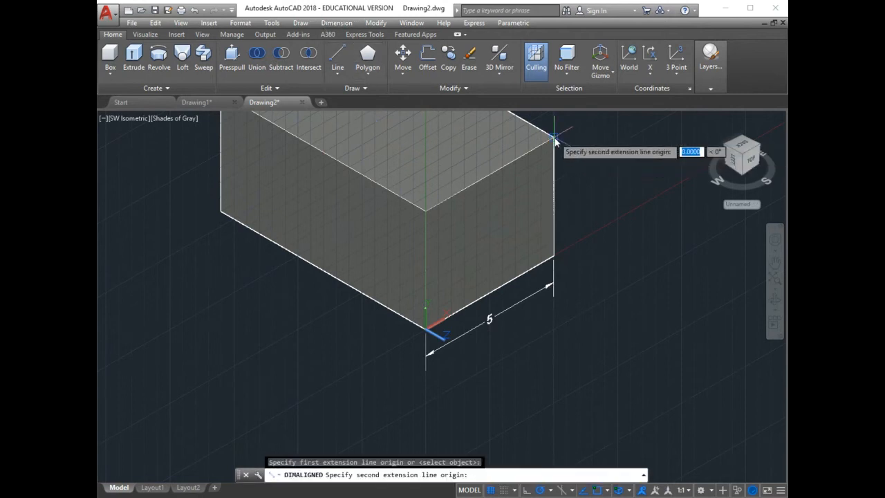
click(555, 255)
click(571, 242)
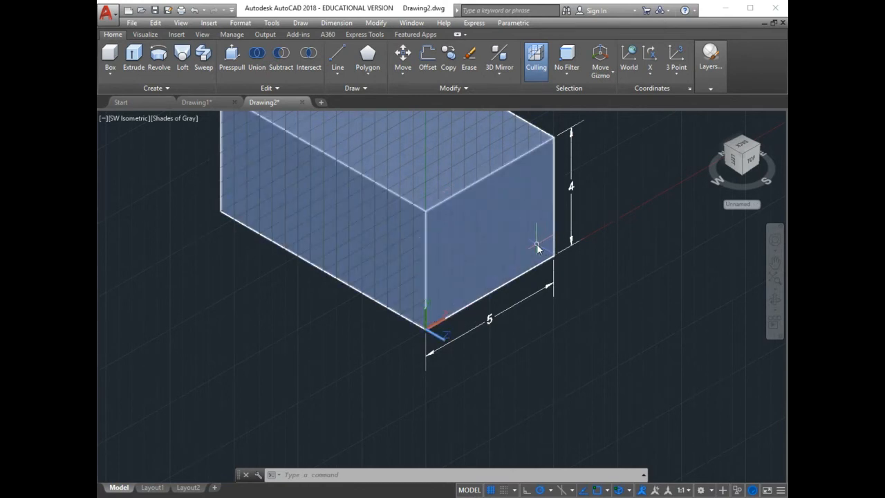
Step: Rotate the UCS about its X axis so its XY plane lies on the box's base with Z pointing up
click(429, 324)
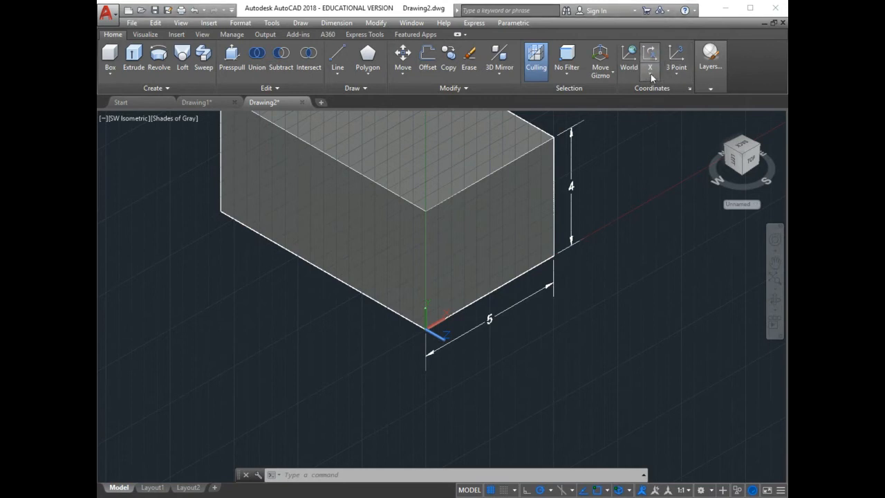
click(649, 76)
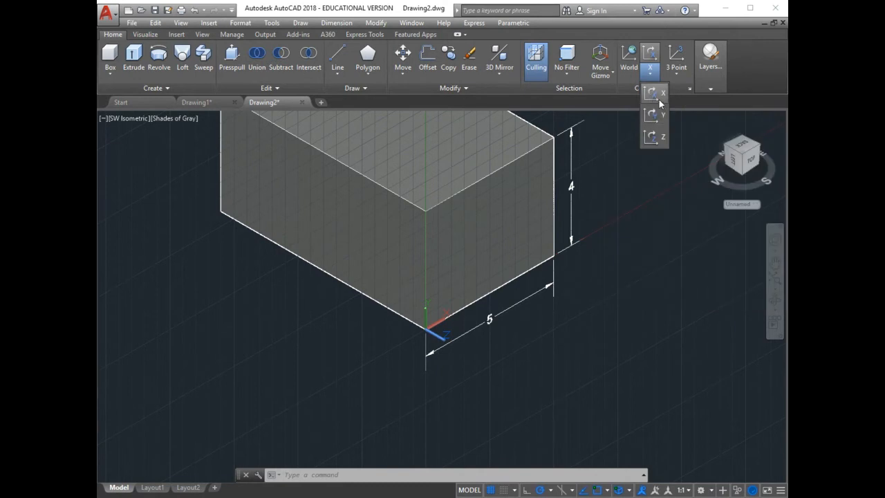
click(659, 96)
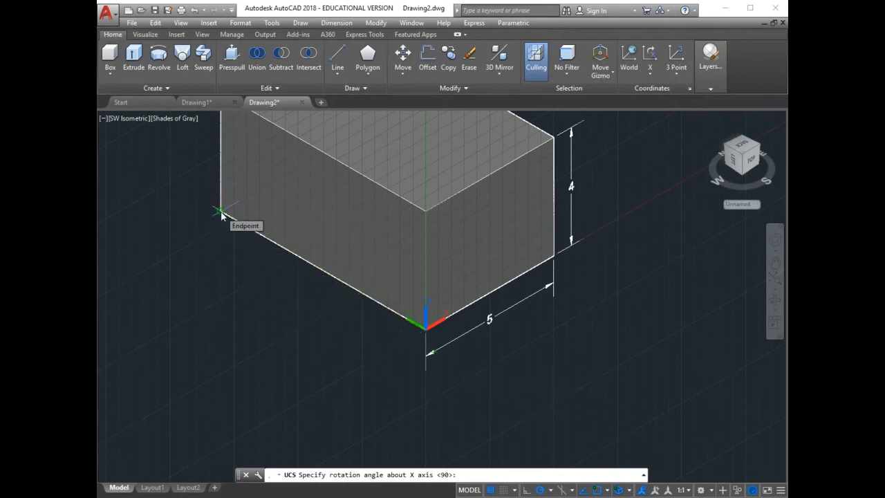
key(Escape)
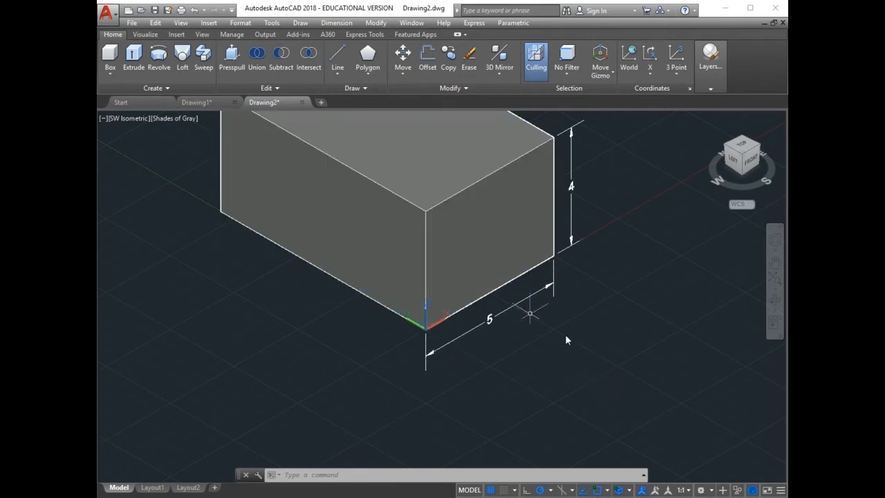
Step: Add a second aligned dimension to the front face's bottom edge, lying in the base plane beyond the first one
click(554, 256)
click(426, 328)
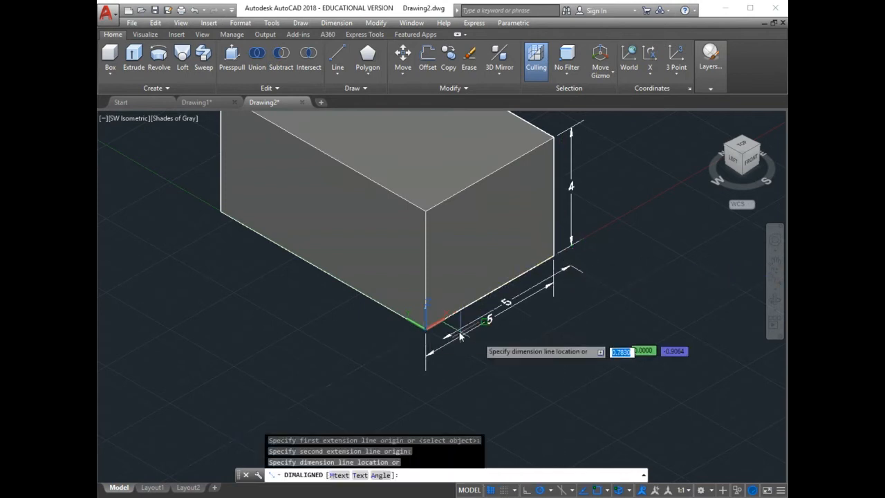
click(495, 342)
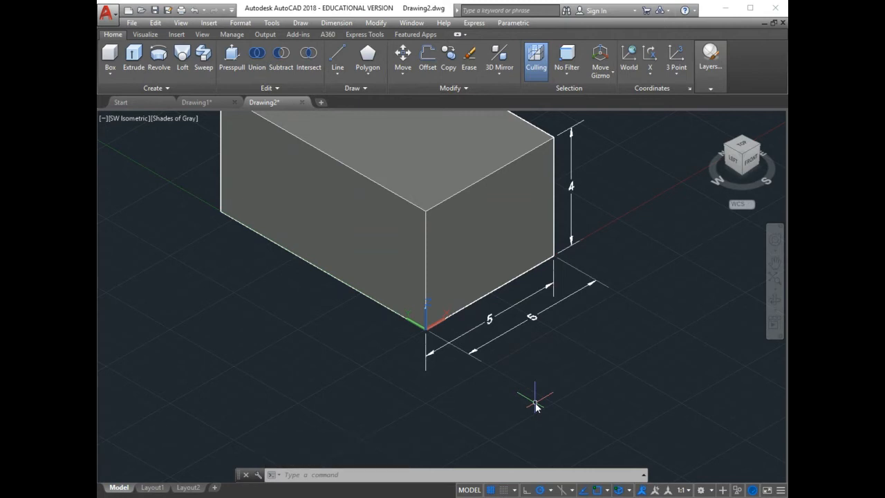
Step: Add an aligned dimension in the base plane to the bottom edge of the box's long left face
click(774, 299)
mouse_move(524, 367)
mouse_down()
mouse_move(546, 342)
mouse_move(553, 311)
mouse_move(534, 325)
mouse_move(527, 318)
mouse_move(541, 364)
mouse_move(499, 375)
mouse_move(509, 373)
mouse_up()
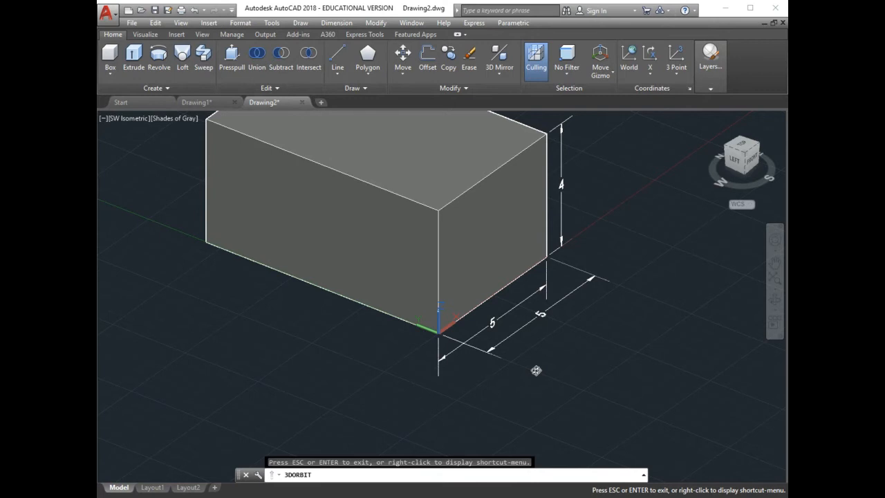
drag(488, 338, 497, 359)
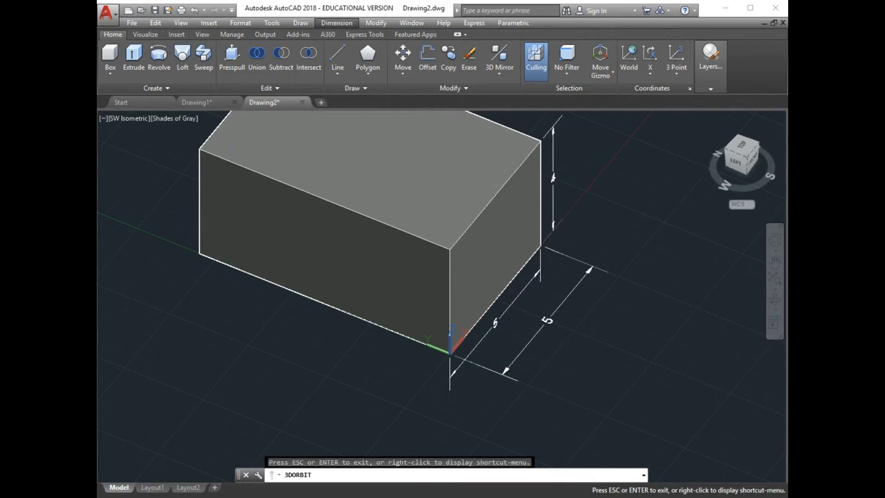
click(336, 23)
click(339, 67)
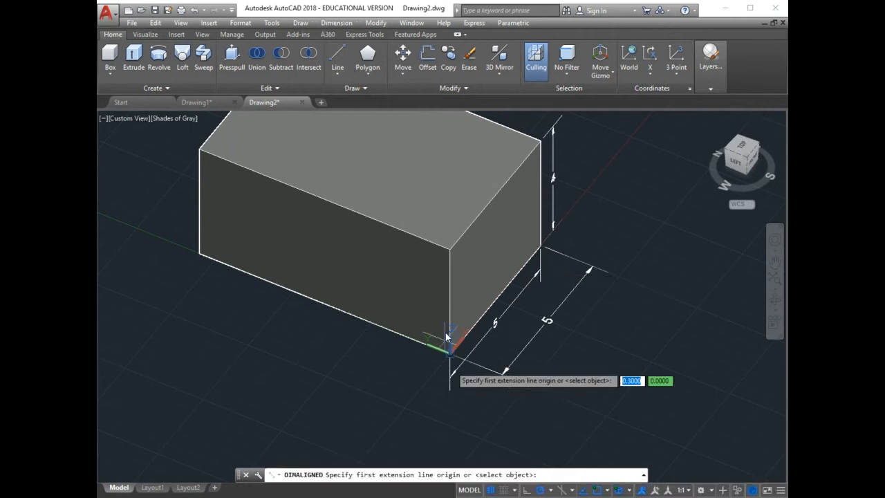
click(450, 356)
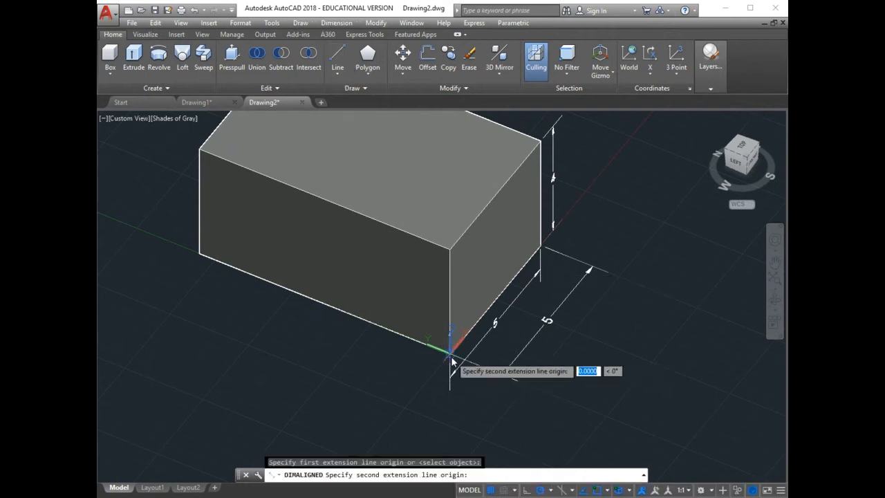
click(199, 254)
click(192, 294)
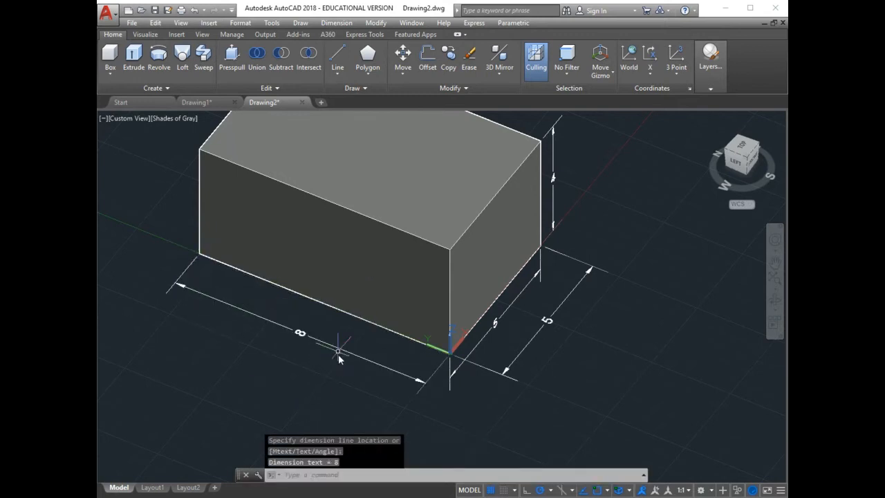
Step: Rotate the UCS about its Y axis so its XY plane lies on the long left face with X pointing up
click(774, 299)
mouse_move(636, 349)
mouse_down()
mouse_move(614, 357)
mouse_move(616, 412)
mouse_move(602, 346)
mouse_move(620, 331)
mouse_move(630, 343)
mouse_up()
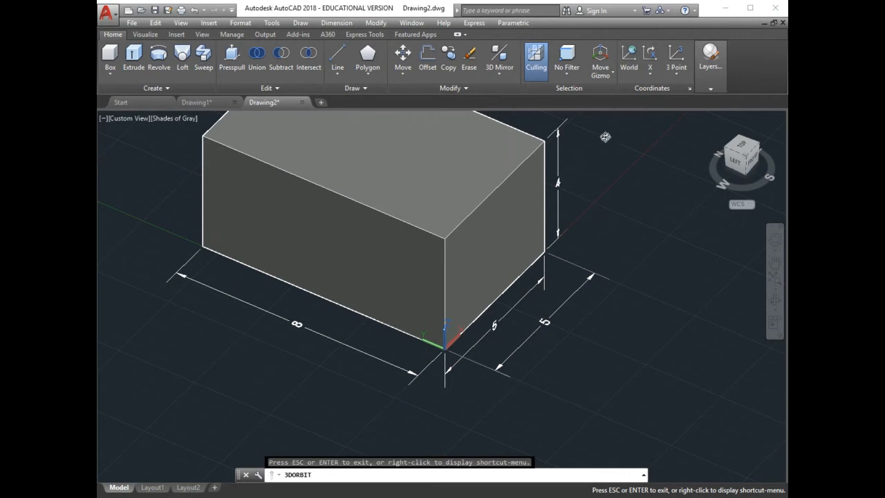
click(649, 75)
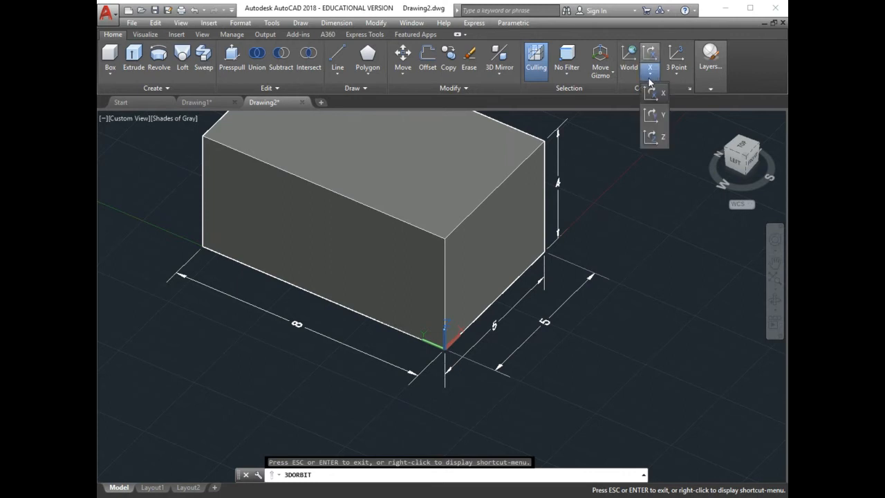
click(649, 122)
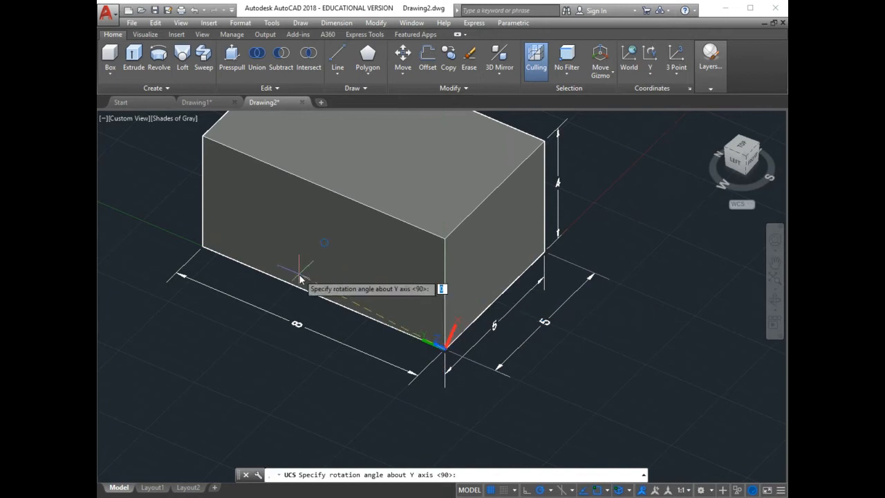
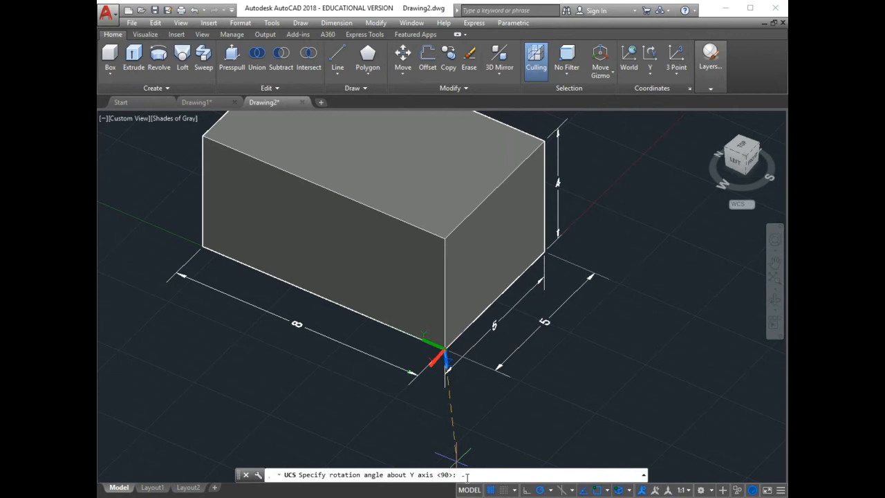
key(Return)
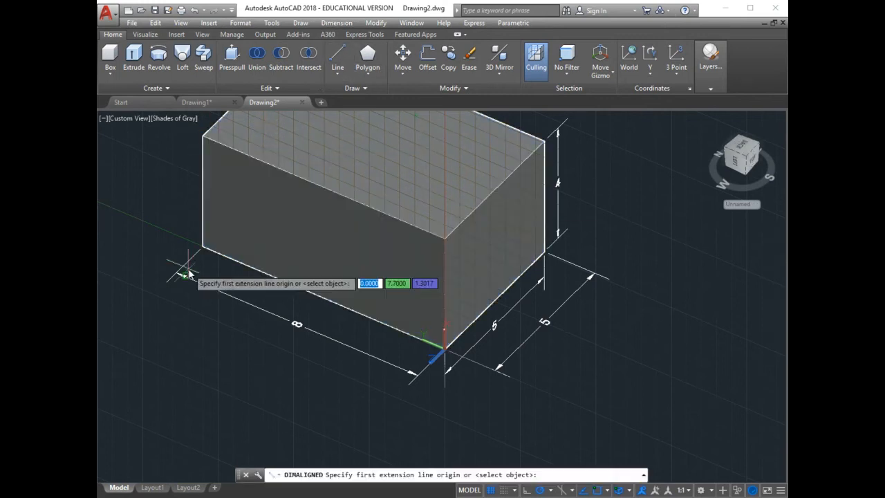
Step: Add an aligned dimension to the rear vertical edge of the long left face, placing it outside the face
click(203, 138)
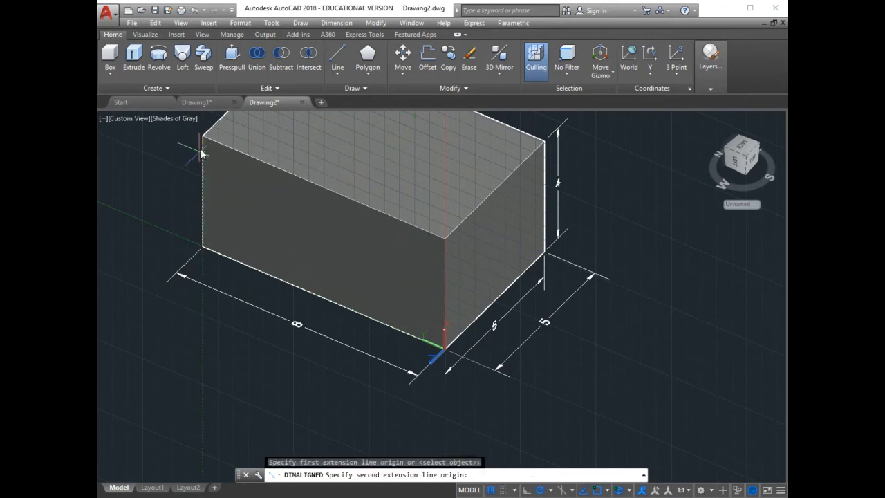
click(203, 246)
click(182, 253)
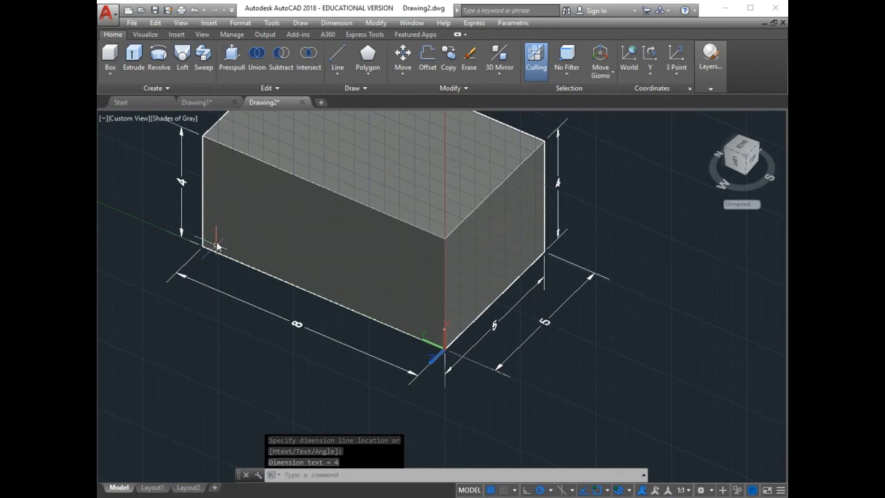
scroll(214, 317, down, 2)
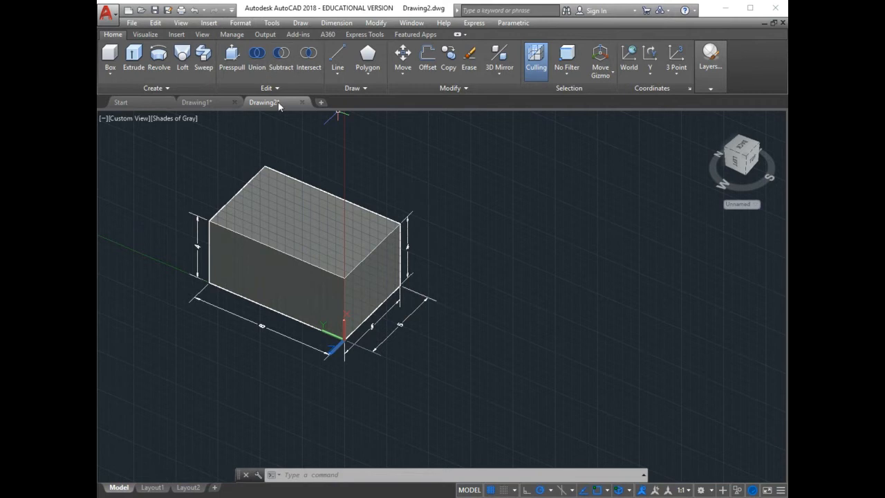
click(365, 88)
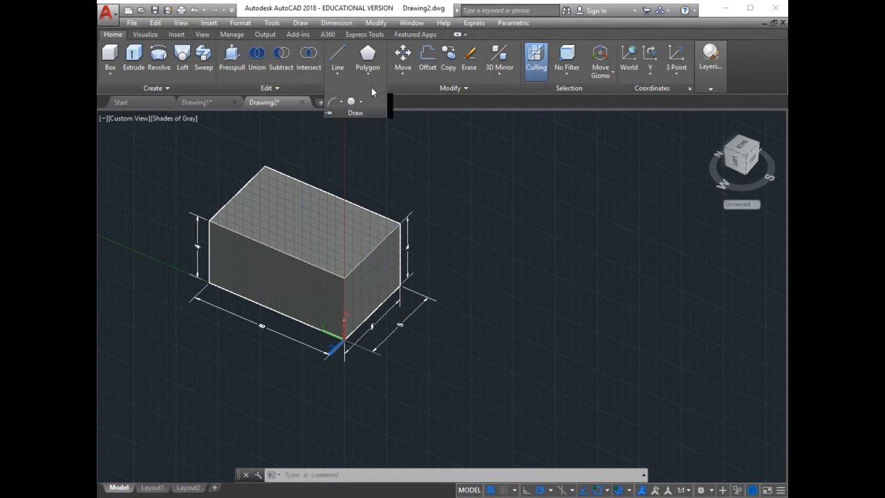
click(353, 103)
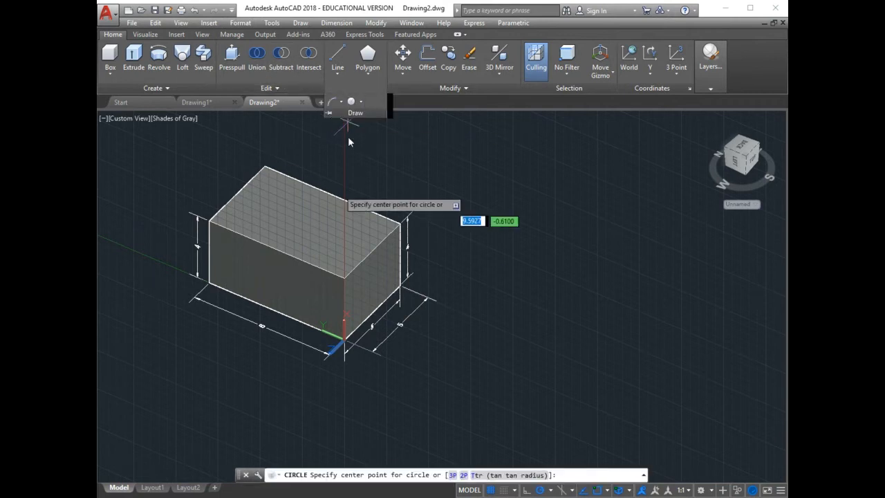
click(303, 221)
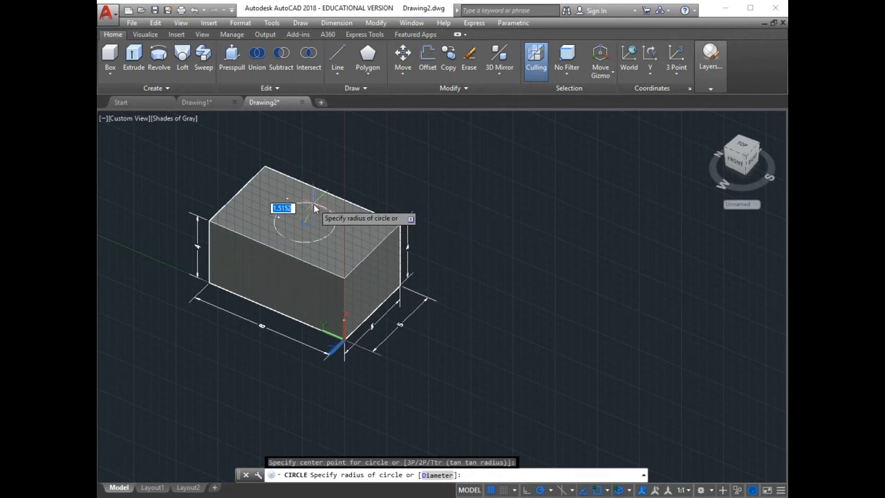
key(Return)
key(Return)
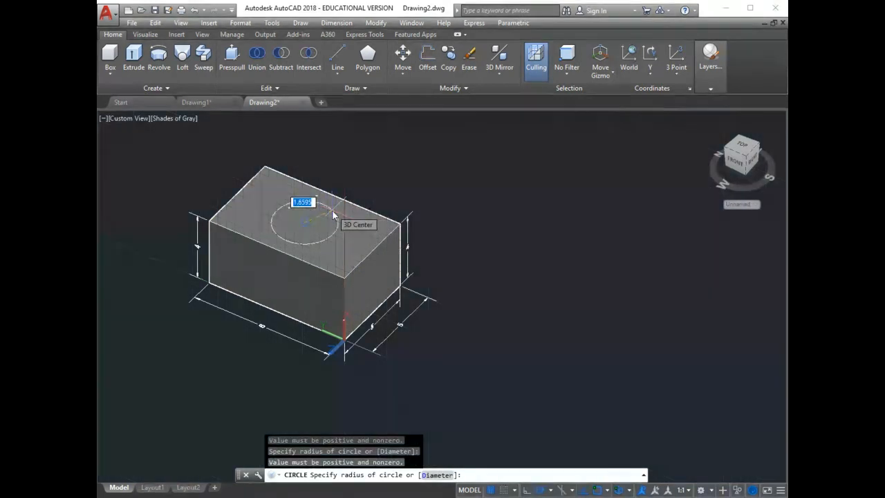
key(Return)
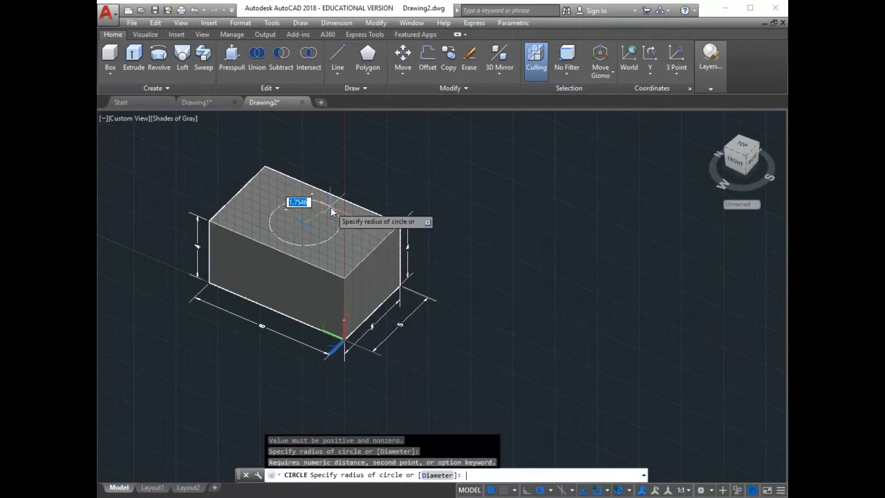
key(Return)
key(Return)
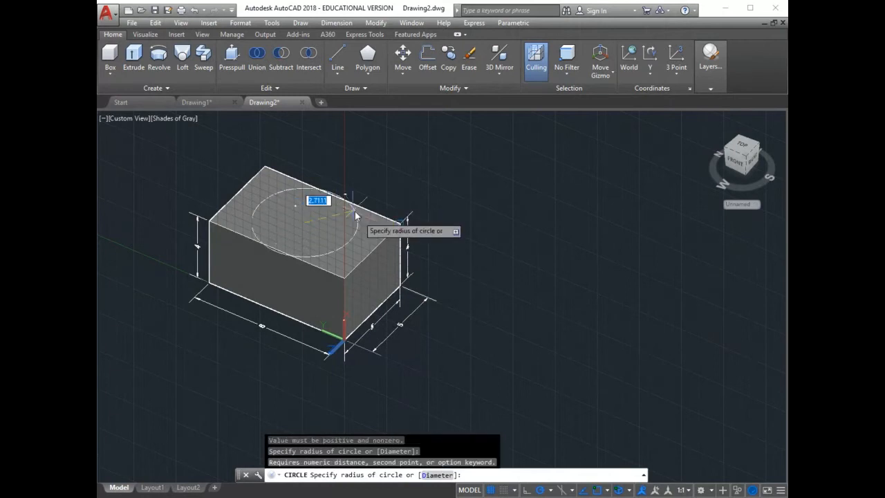
key(Escape)
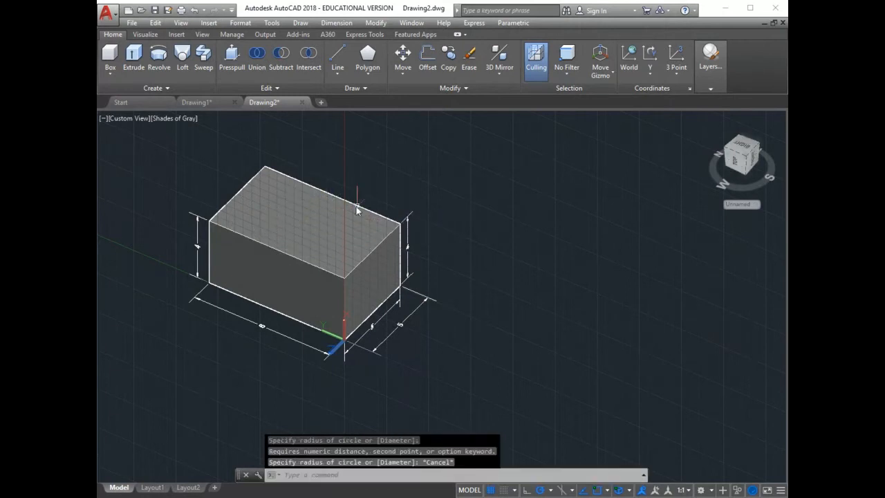
Step: Draw a circle with radius 1.5 centered on the box's top face
click(356, 88)
click(350, 102)
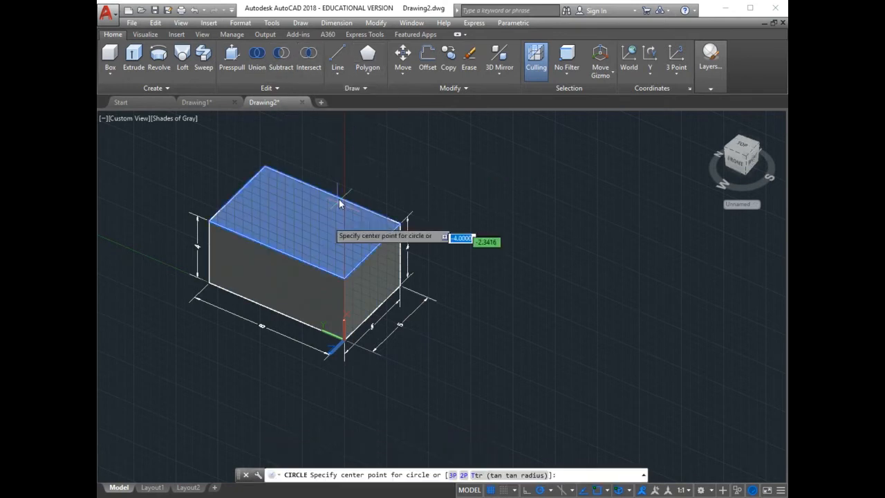
click(306, 222)
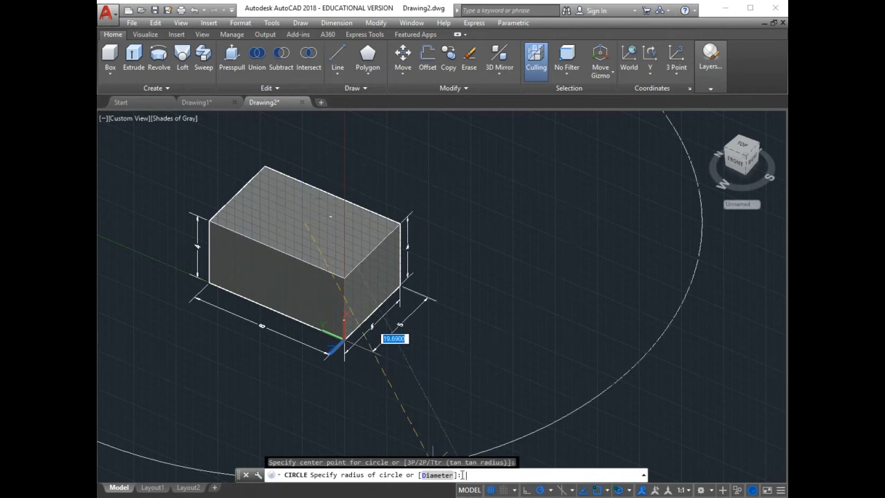
key(Return)
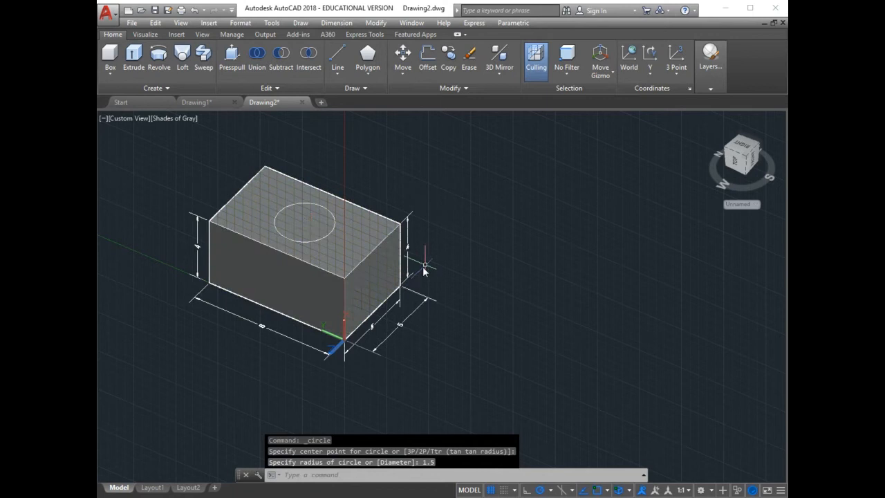
Step: Add a radius dimension to the circle on the box's top face while the UCS is still aligned to the long left face
scroll(397, 237, up, 3)
scroll(412, 220, down, 2)
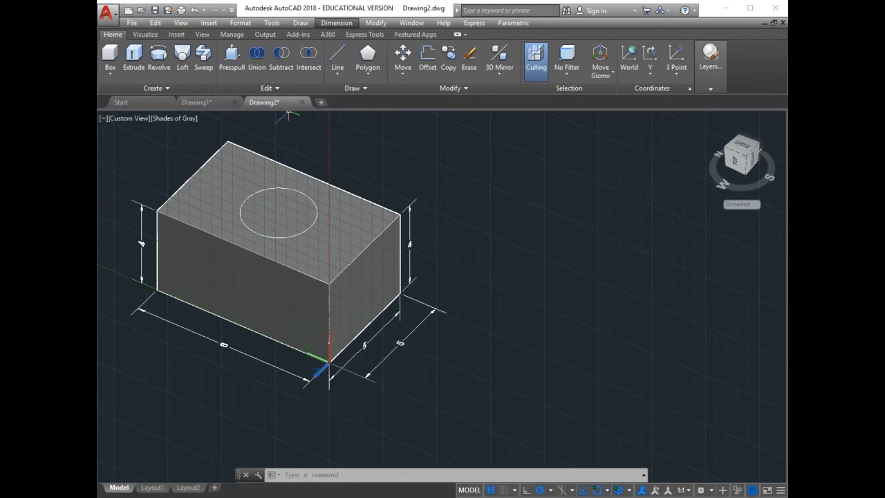
click(335, 23)
click(345, 107)
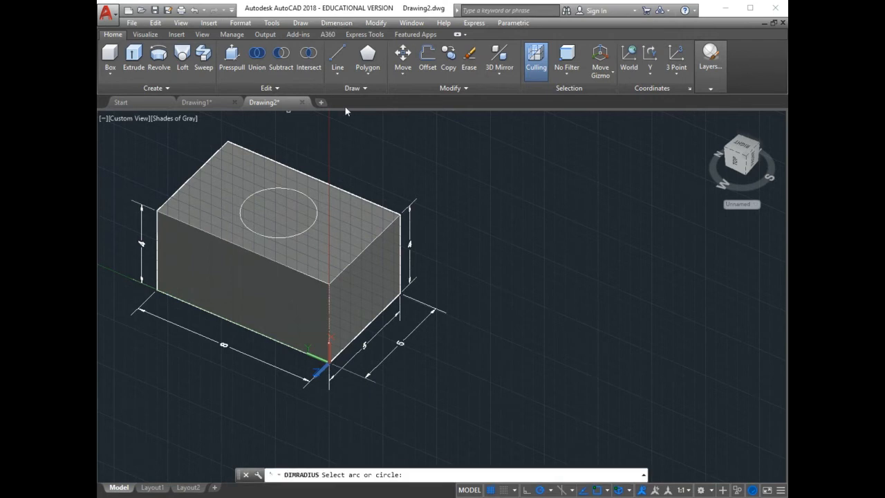
click(315, 205)
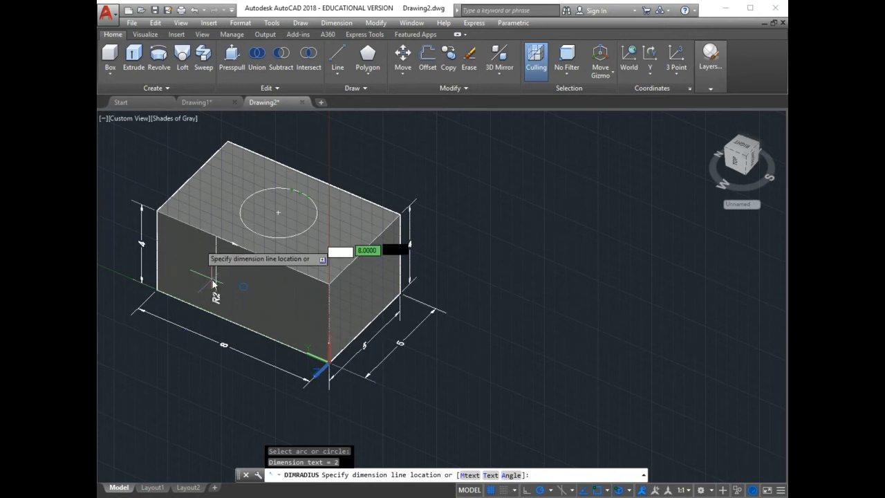
click(210, 200)
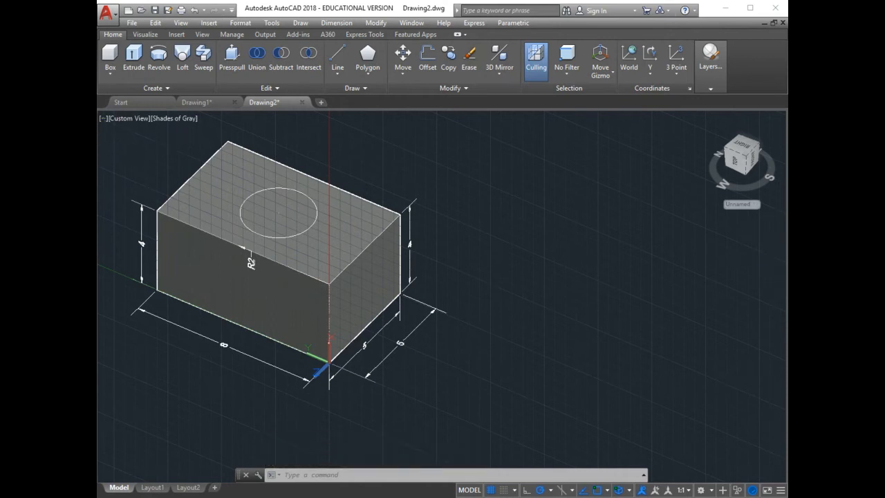
Step: Display the navigation bar and orbit the model slightly toward a steeper view of the box's top face
click(143, 173)
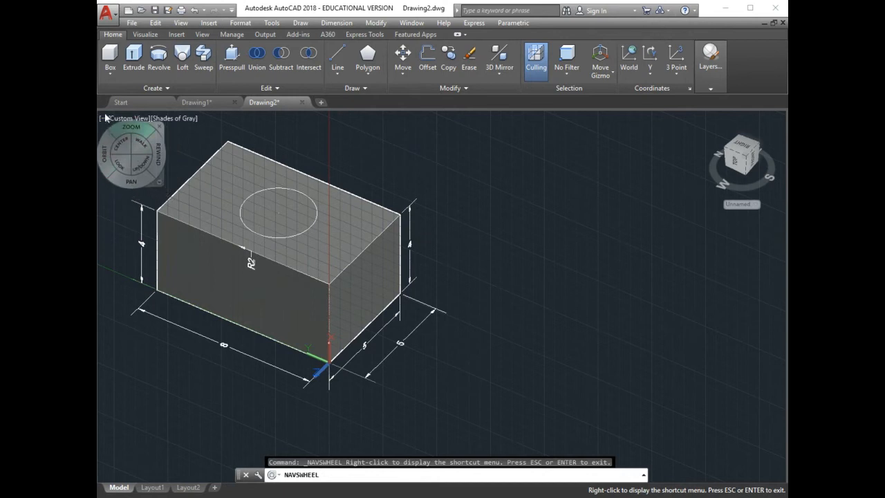
key(Escape)
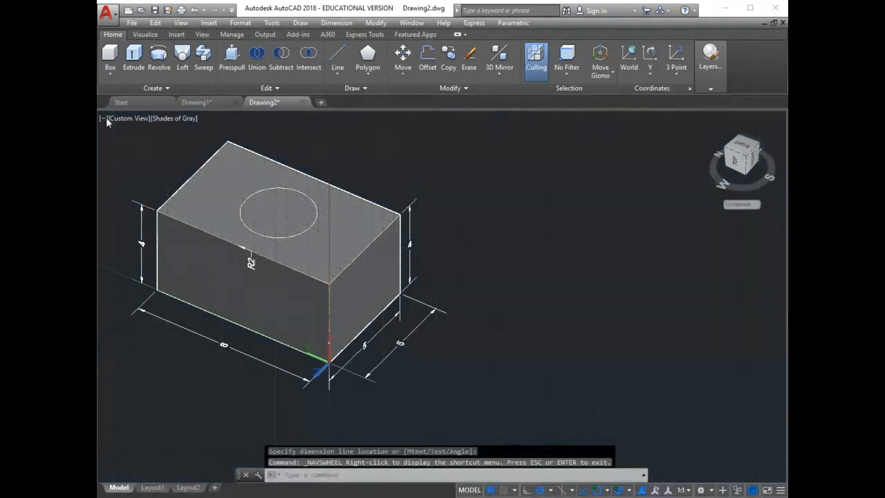
click(105, 118)
click(103, 122)
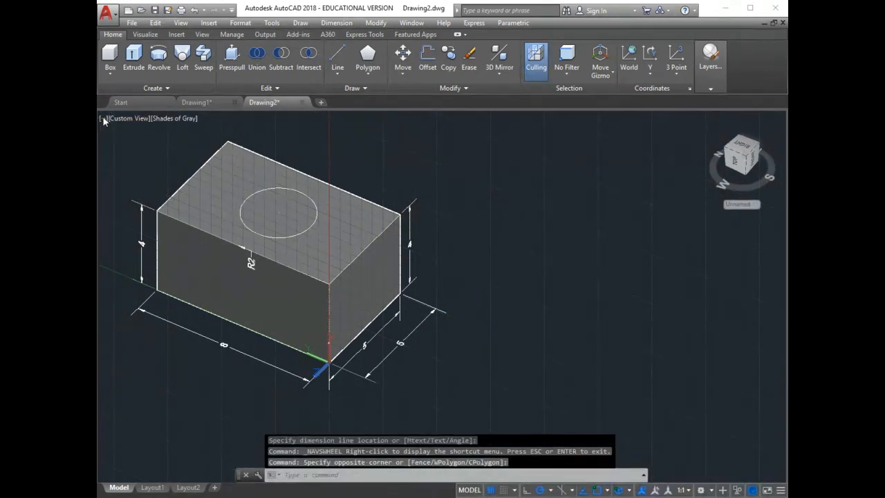
click(111, 181)
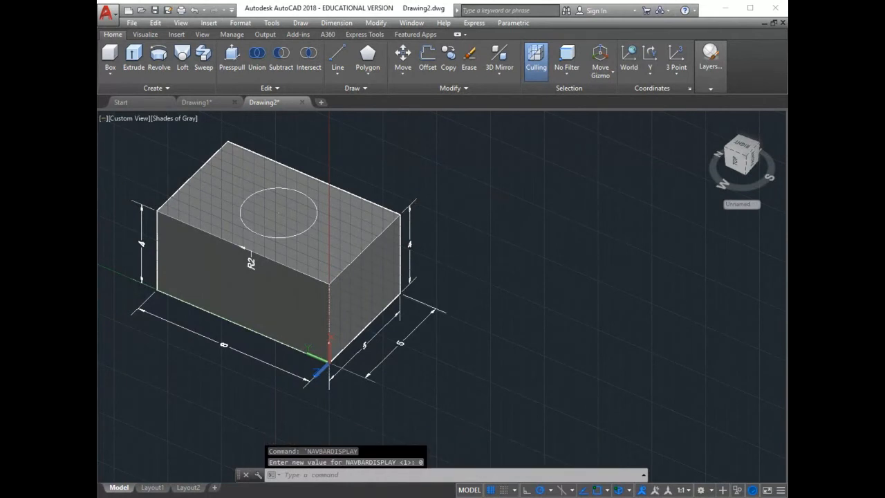
click(113, 178)
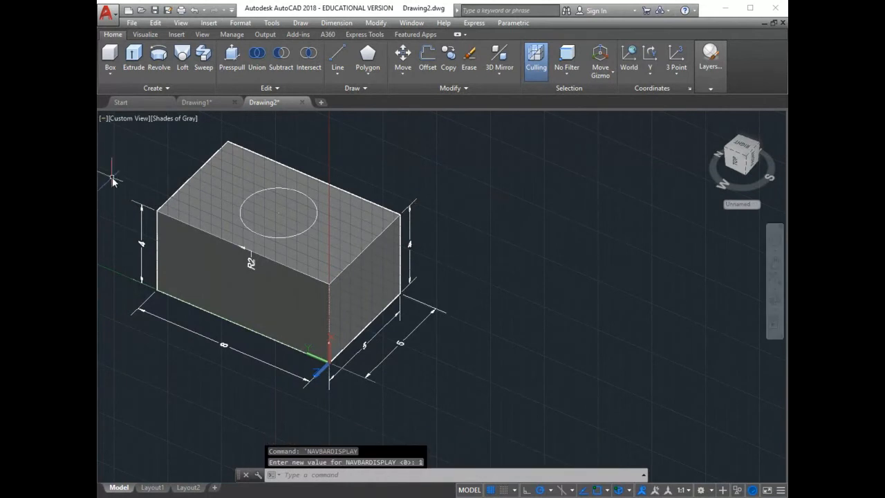
click(774, 301)
drag(387, 221, 251, 381)
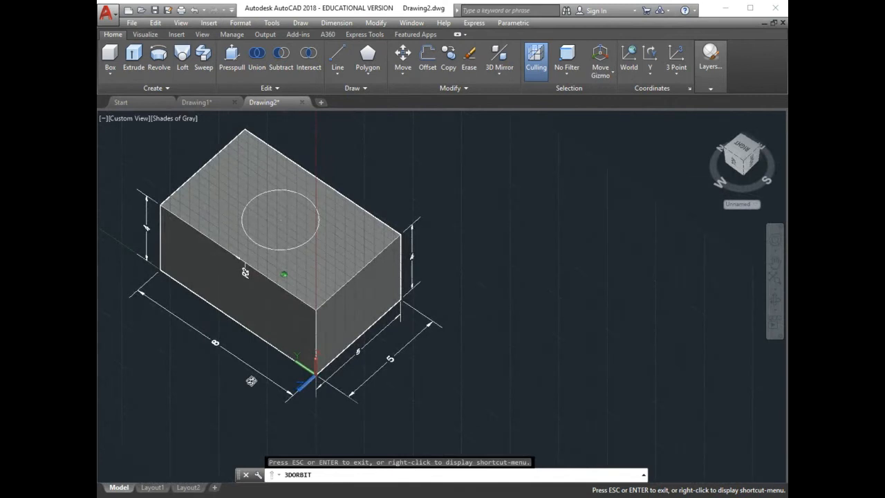
mouse_move(251, 381)
mouse_down()
mouse_move(255, 394)
mouse_move(258, 388)
mouse_up()
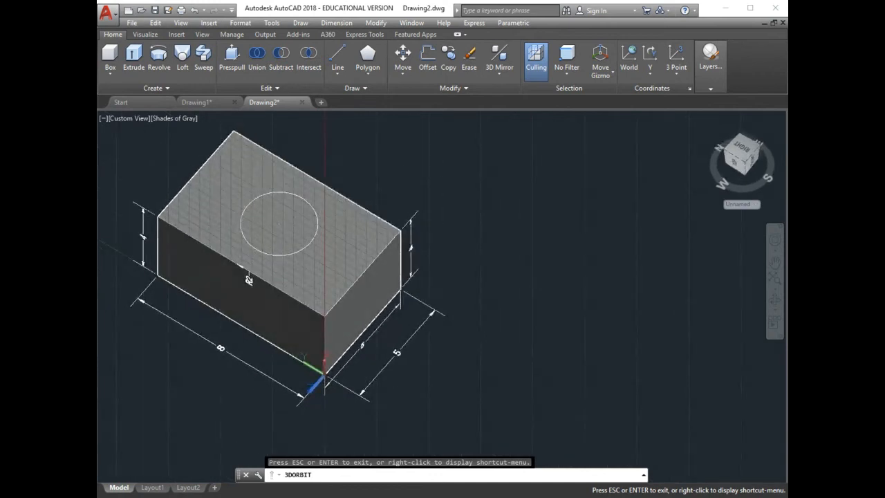
key(Escape)
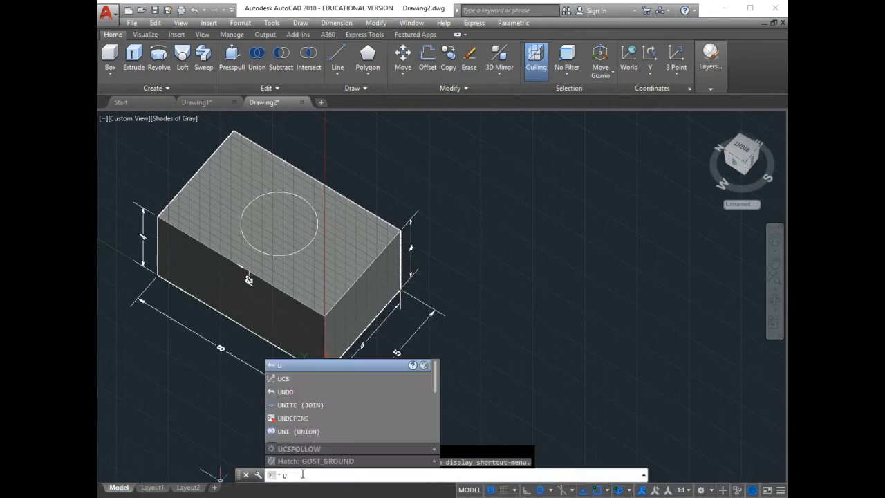
text(ucs)
key(Return)
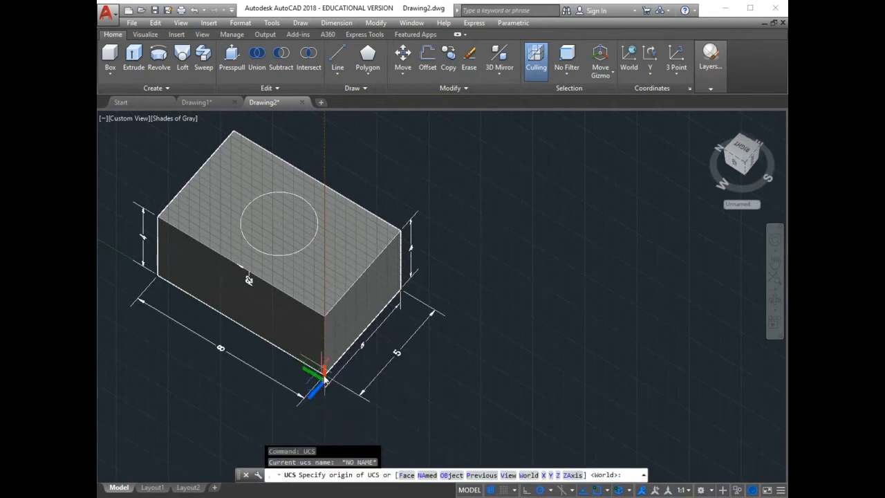
click(281, 224)
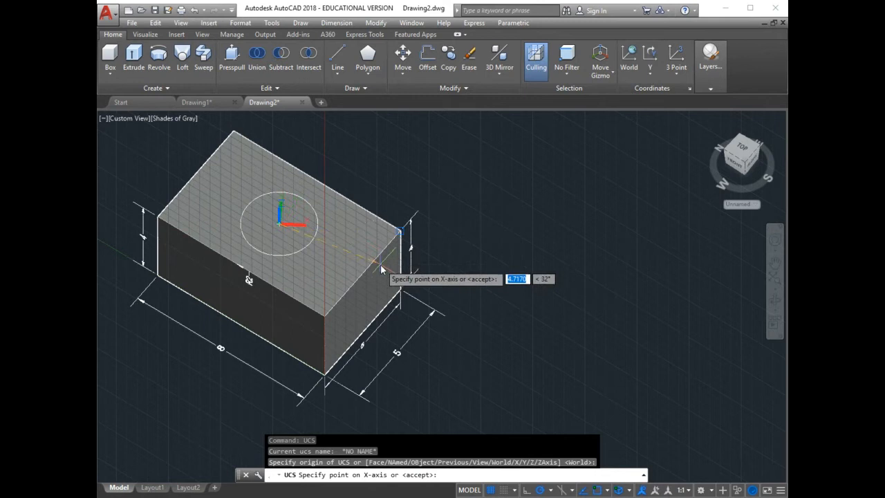
key(Escape)
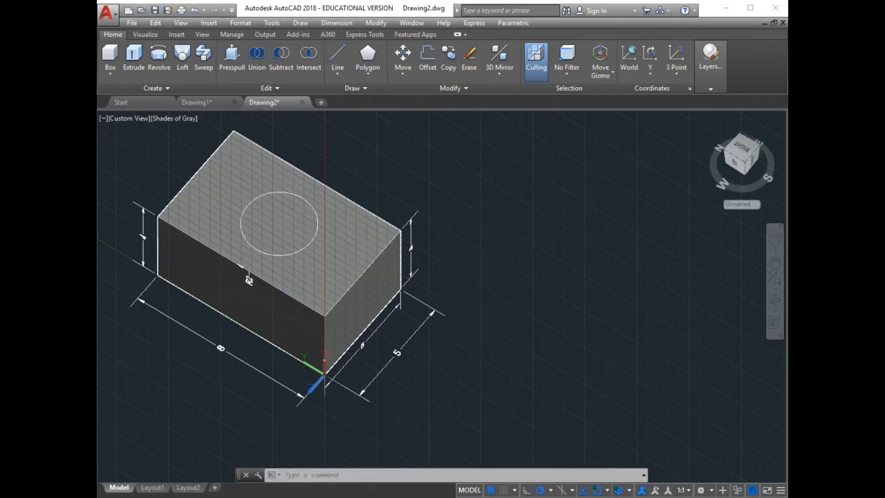
Step: Align the UCS to the box's top face using the Face option and accept the proposed orientation
text(ucs)
key(Return)
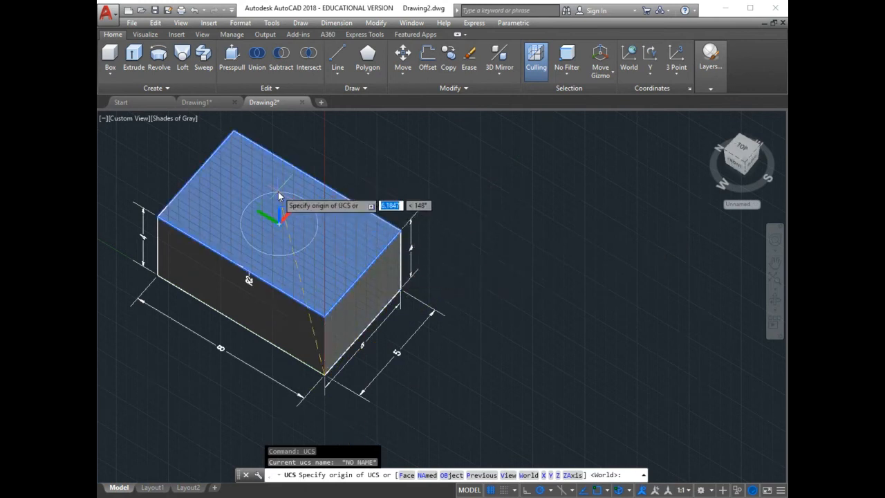
click(406, 475)
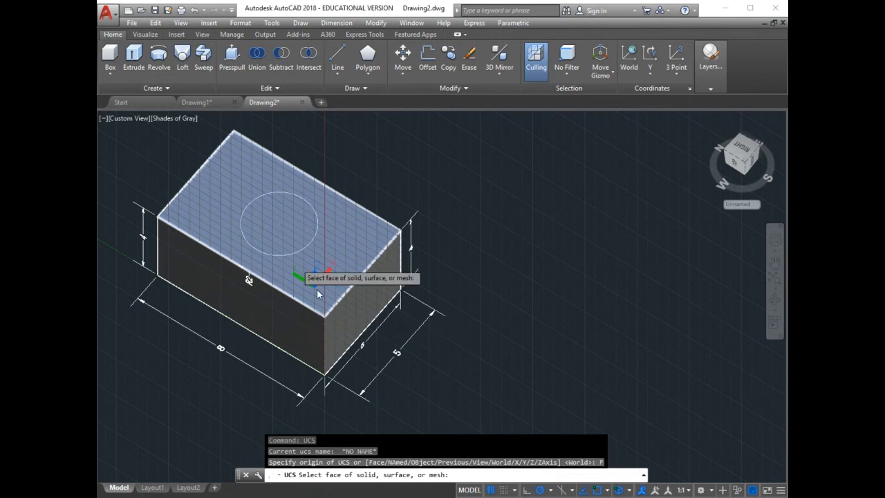
click(280, 227)
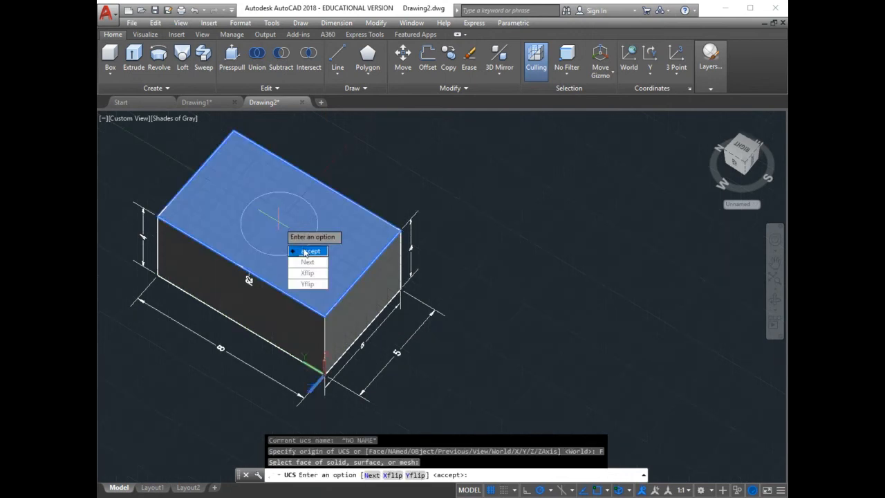
click(306, 252)
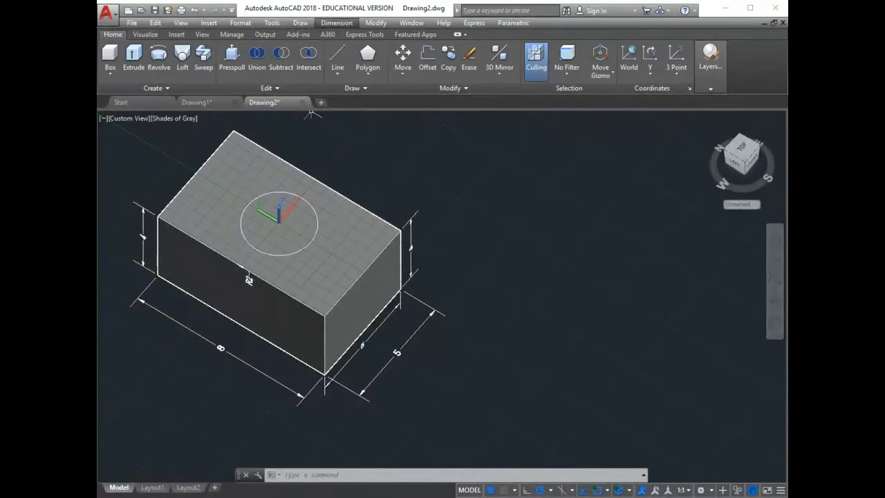
Step: Add a radius dimension to the circle in the top-face plane, placing its text near the circle's center
click(316, 216)
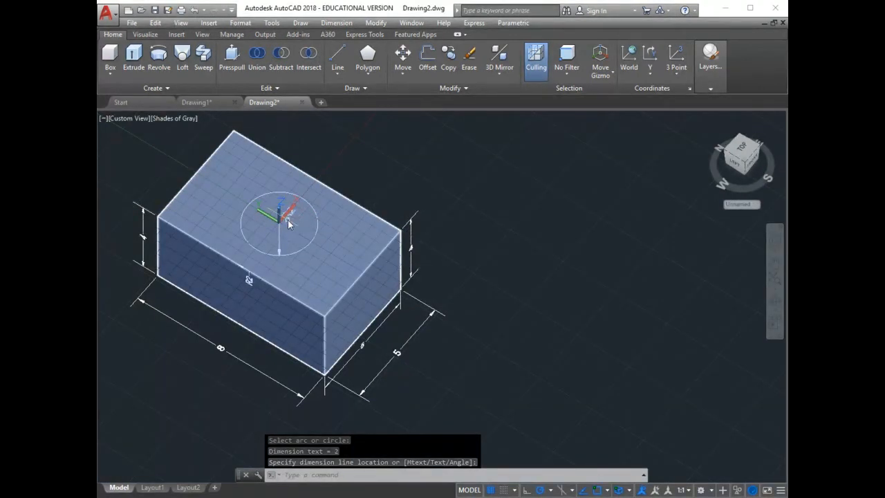
scroll(287, 220, up, 1)
scroll(287, 220, up, 1)
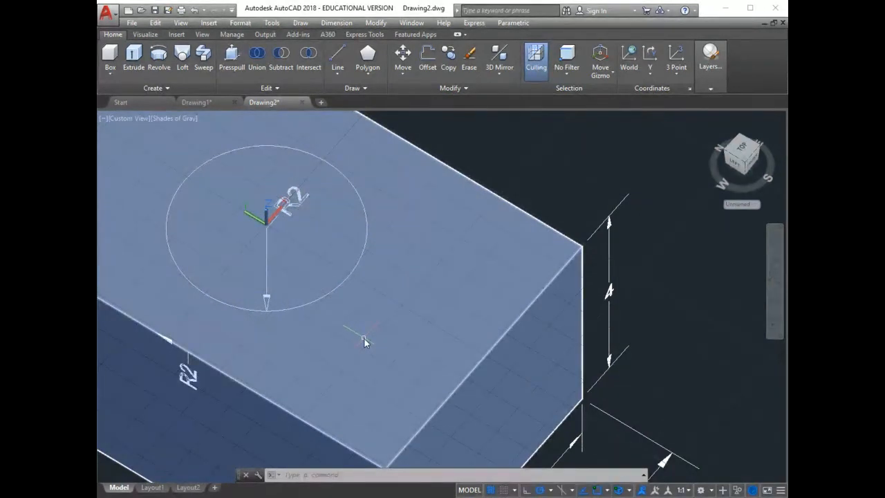
scroll(345, 325, down, 4)
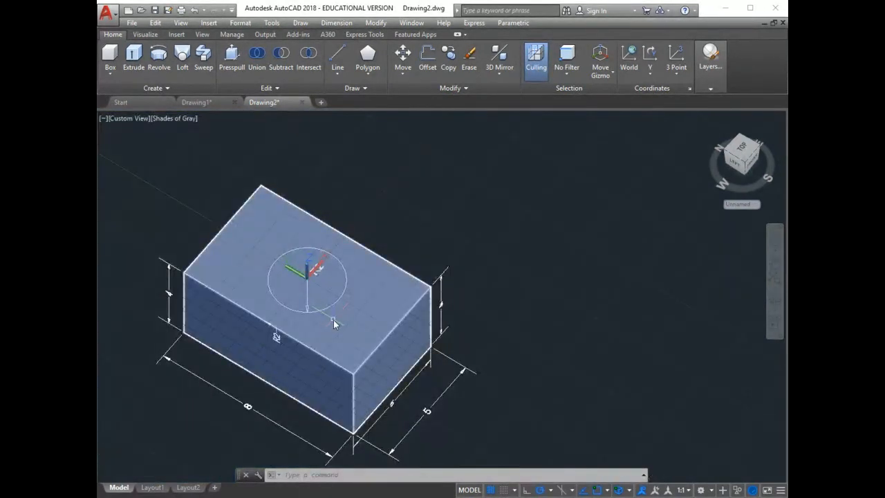
Step: Turn off 3D object snap and add another radius dimension to the circle, placing it outside the circle on the top face
click(618, 489)
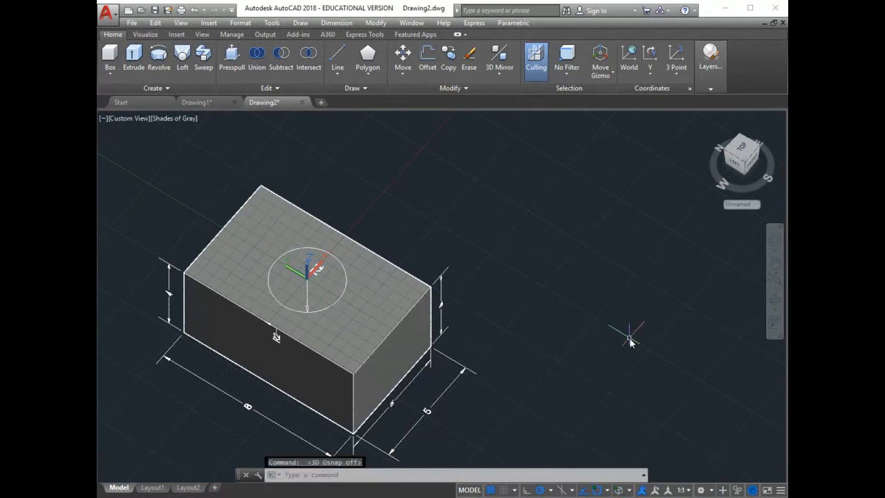
click(335, 22)
click(351, 103)
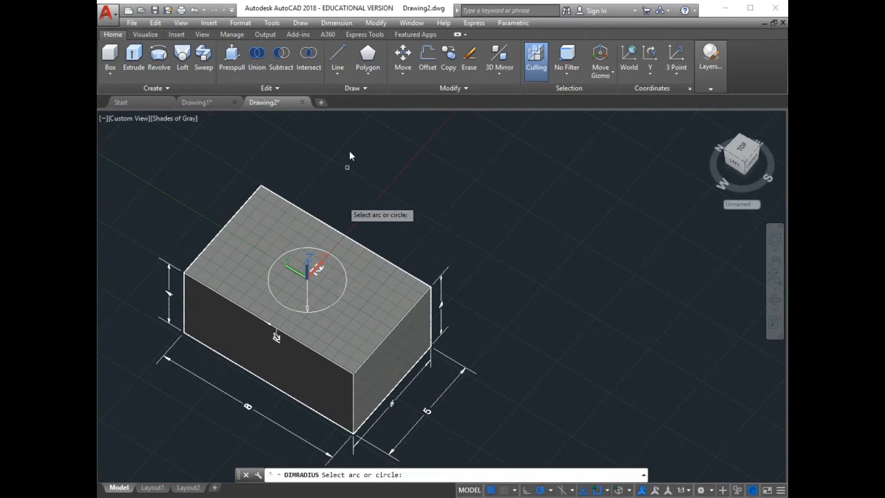
click(333, 302)
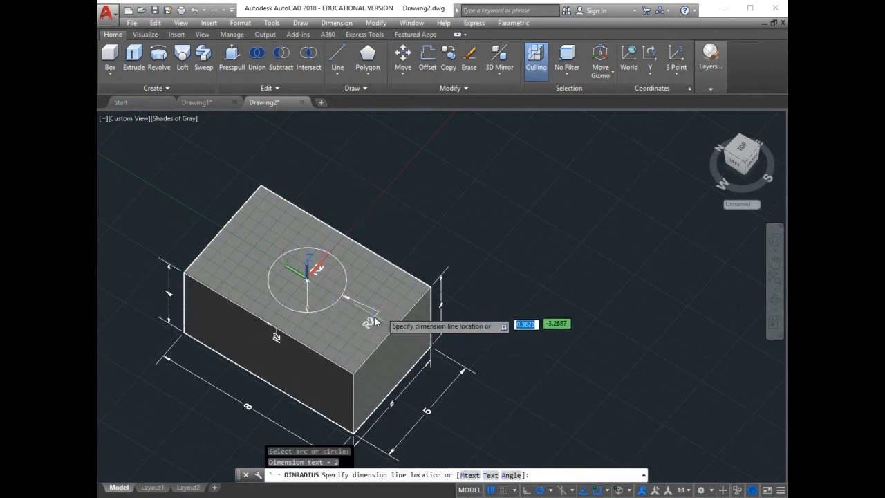
click(398, 295)
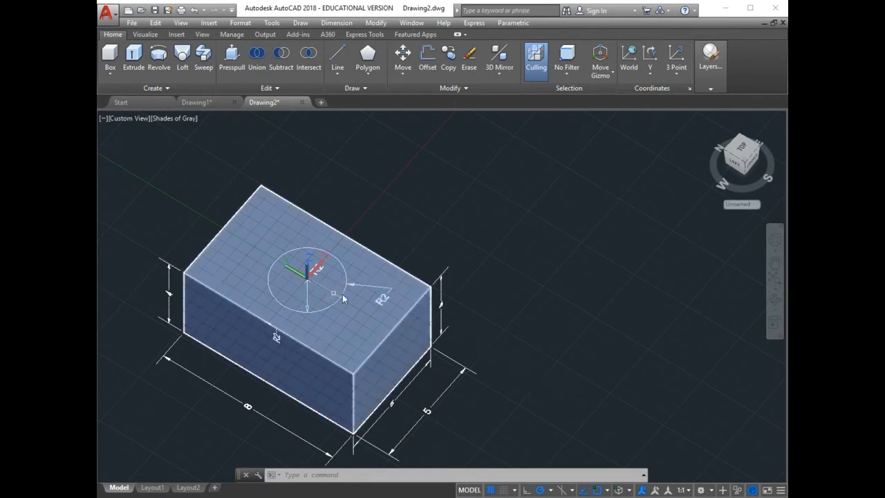
Step: Add a diameter dimension to the circle, placing its text at the rear corner of the top face
click(352, 129)
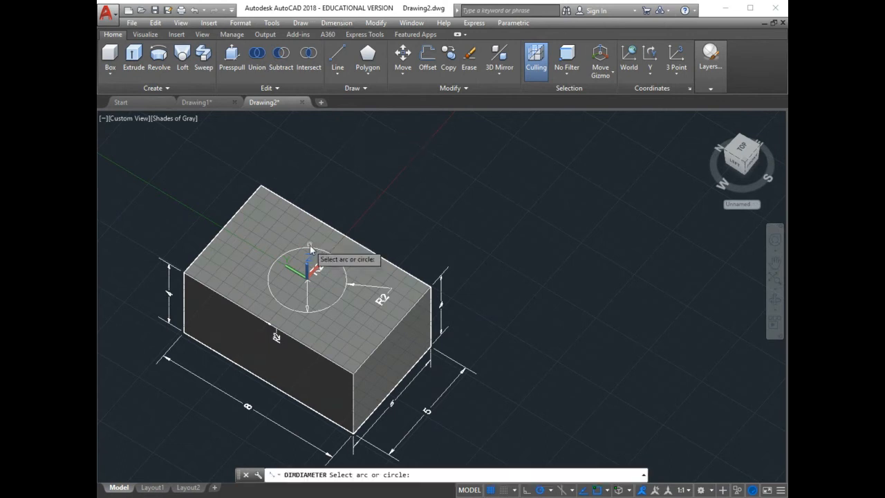
click(270, 289)
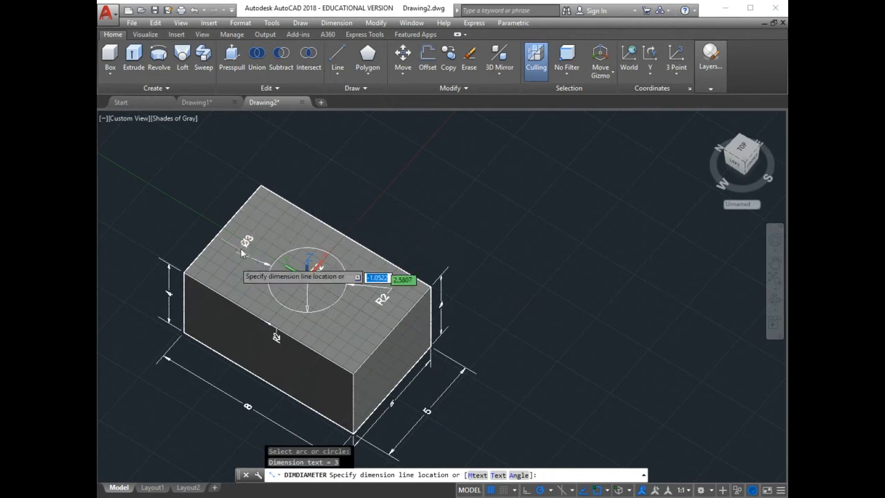
click(246, 254)
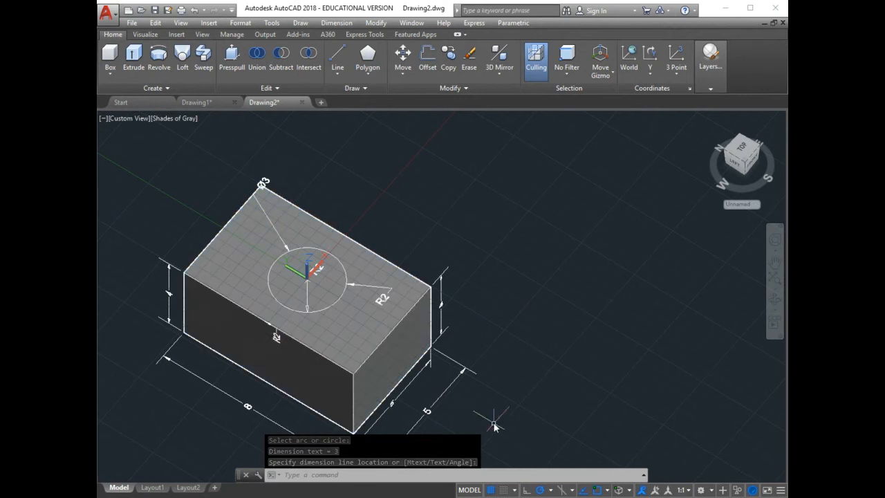
Step: Turn off object snap and add a second diameter dimension to the circle, placing it on the top face beside the left edge
click(596, 489)
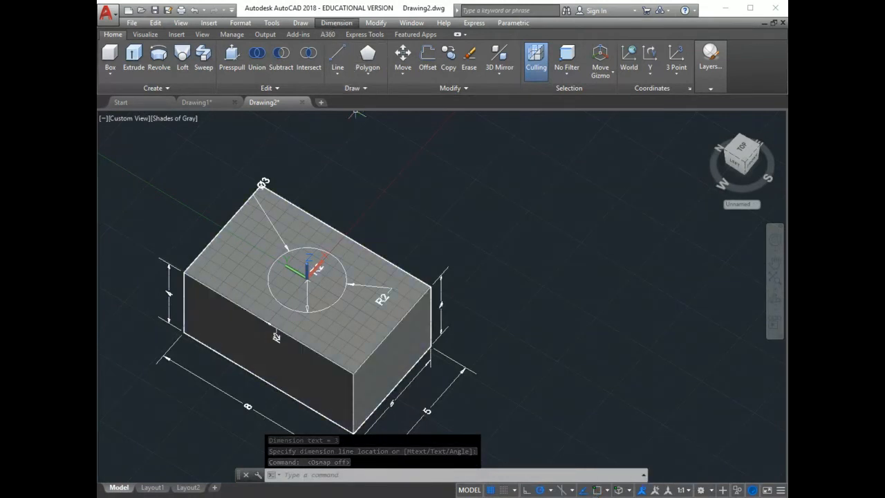
click(352, 132)
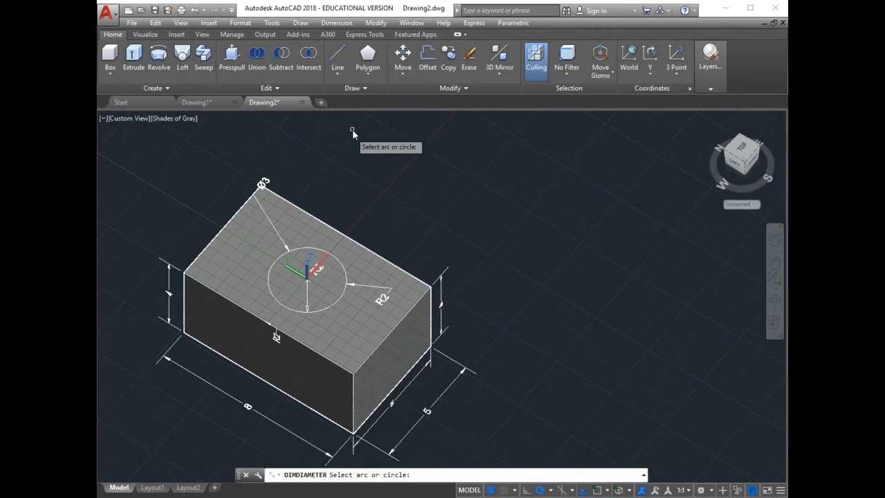
click(270, 267)
click(227, 276)
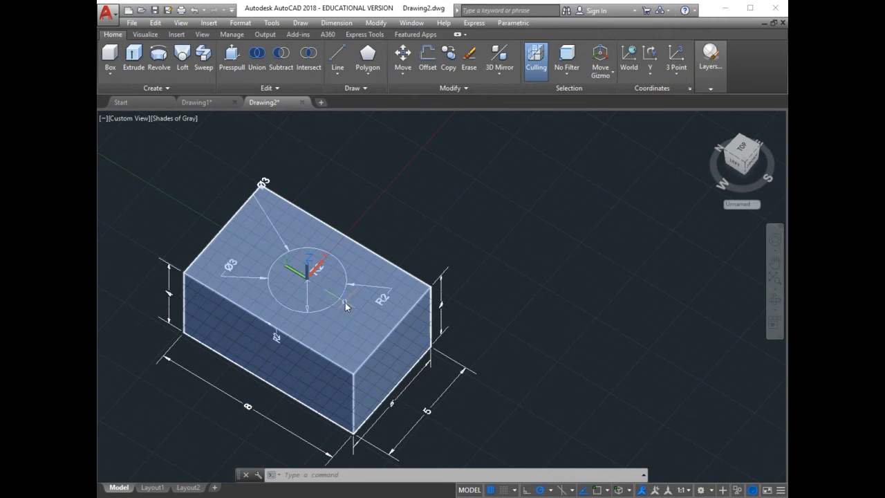
Step: Set the linear dimension precision of dimension style er to 0.0 and make er the current style
click(238, 24)
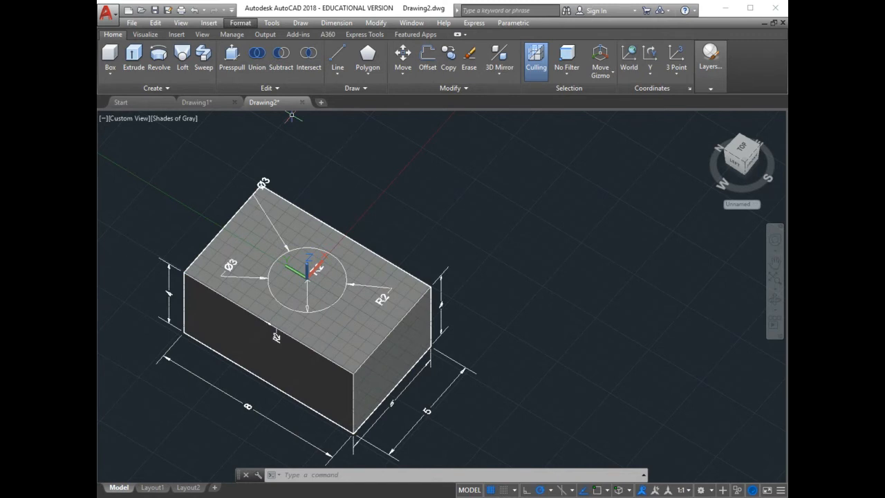
mouse_move(276, 60)
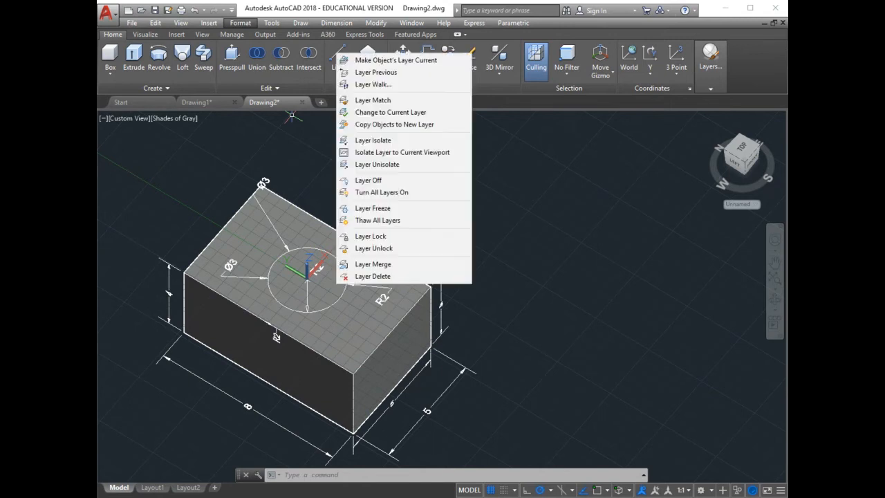
click(258, 148)
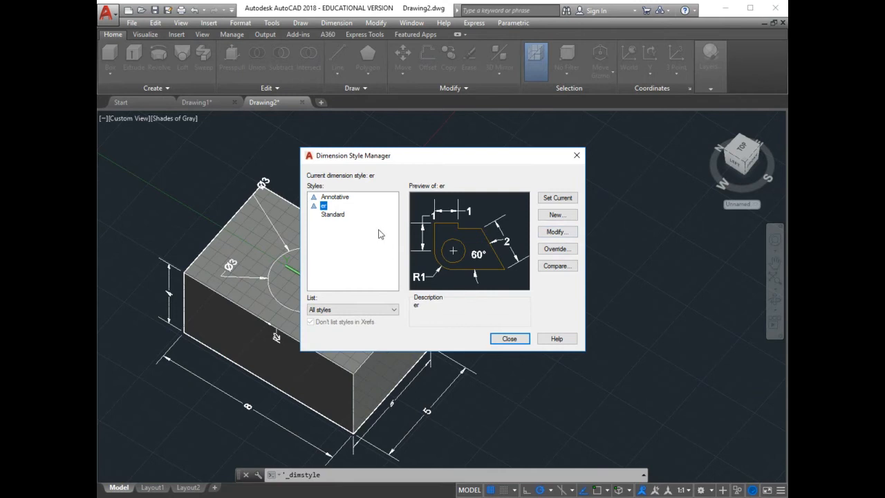
click(559, 230)
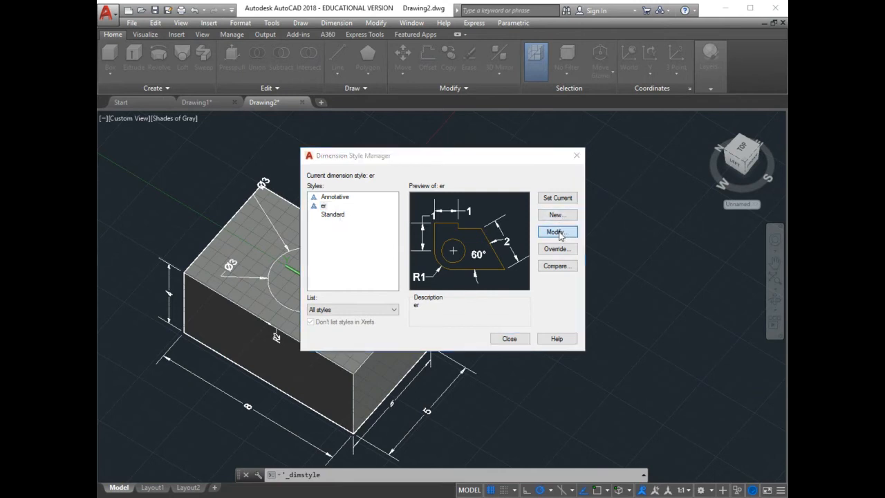
click(432, 136)
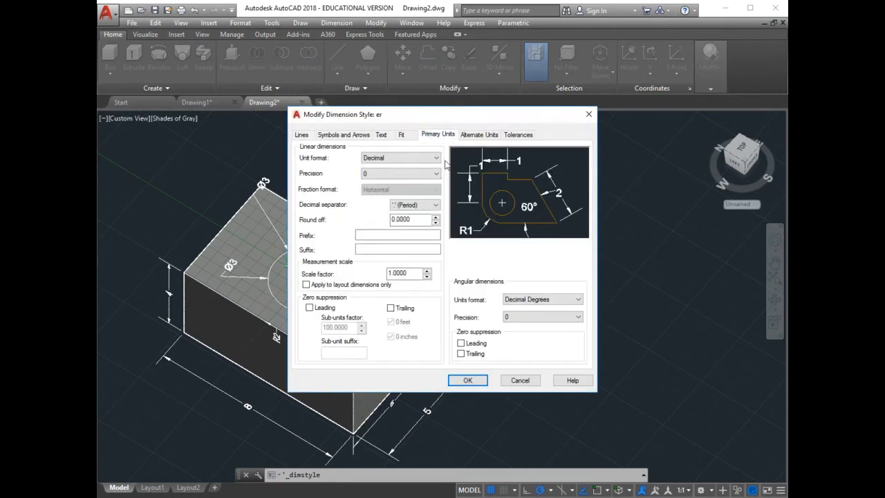
click(377, 177)
click(377, 193)
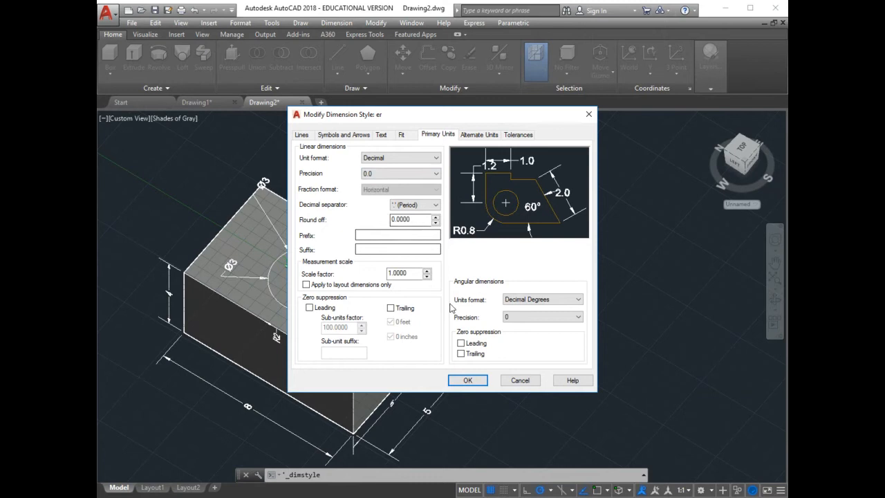
click(467, 380)
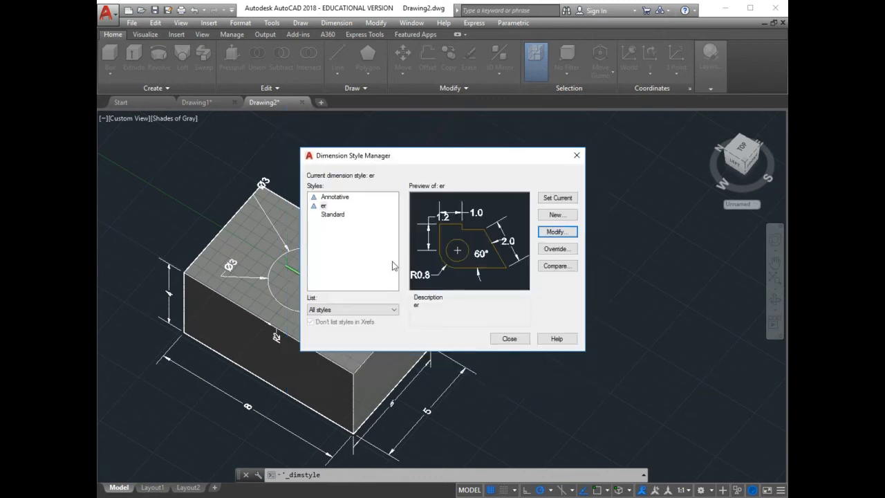
click(322, 206)
click(554, 199)
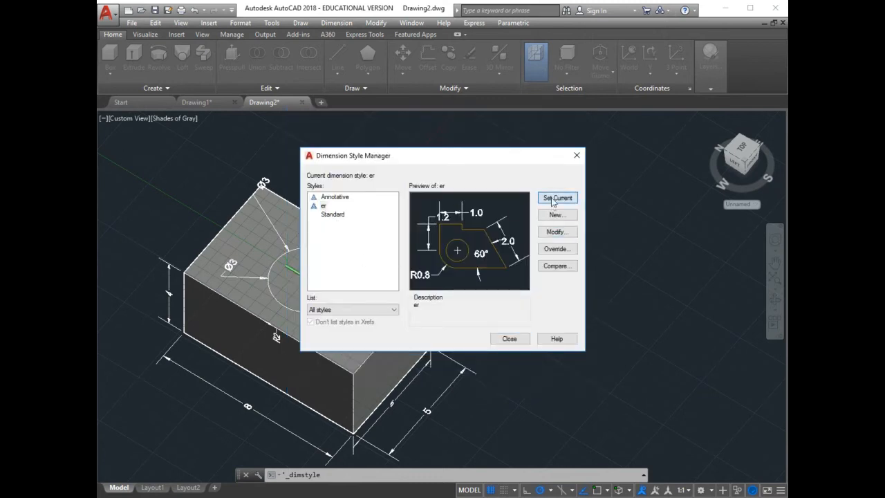
click(508, 338)
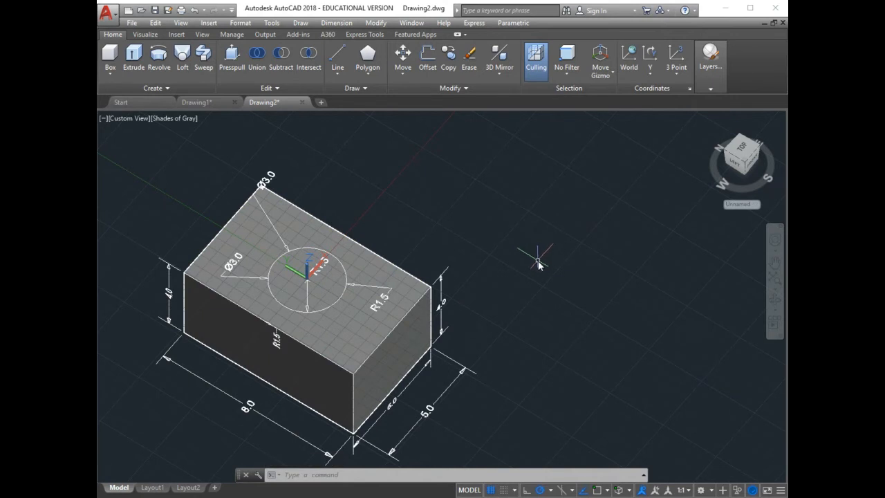
Step: Return the UCS from the box's top face to the world coordinate system (WCS)
scroll(540, 260, down, 2)
scroll(539, 263, up, 1)
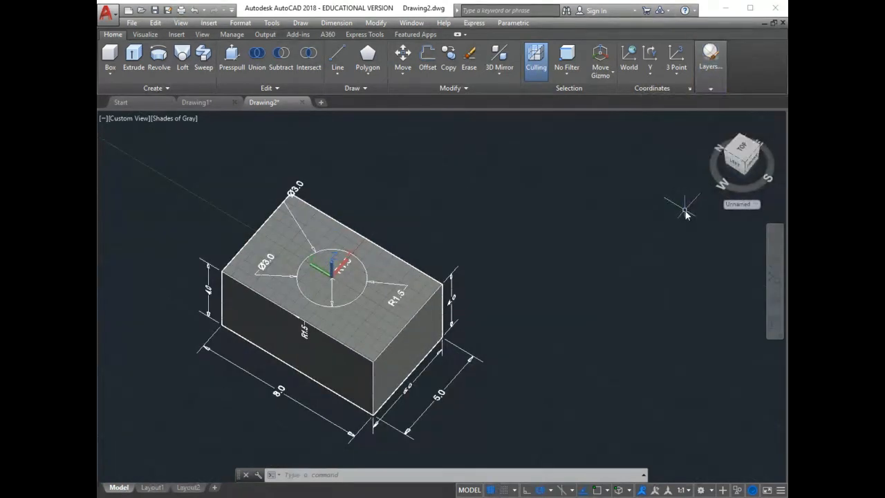
key(Escape)
click(709, 120)
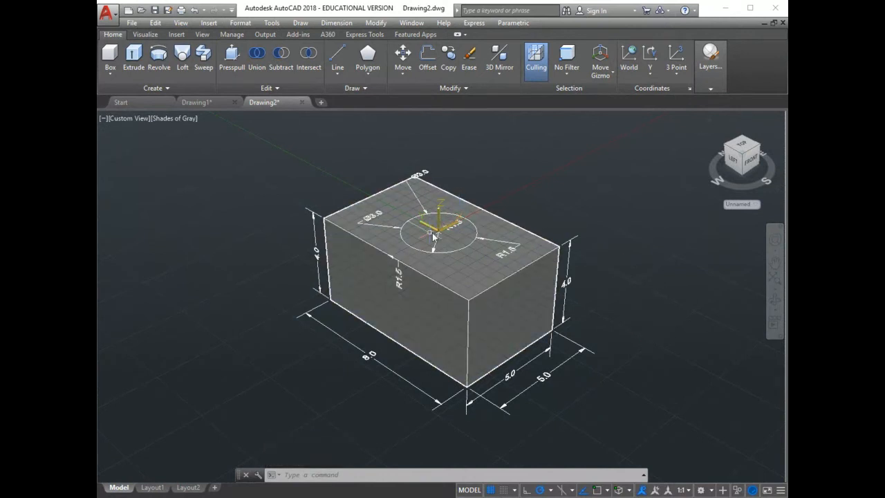
click(433, 204)
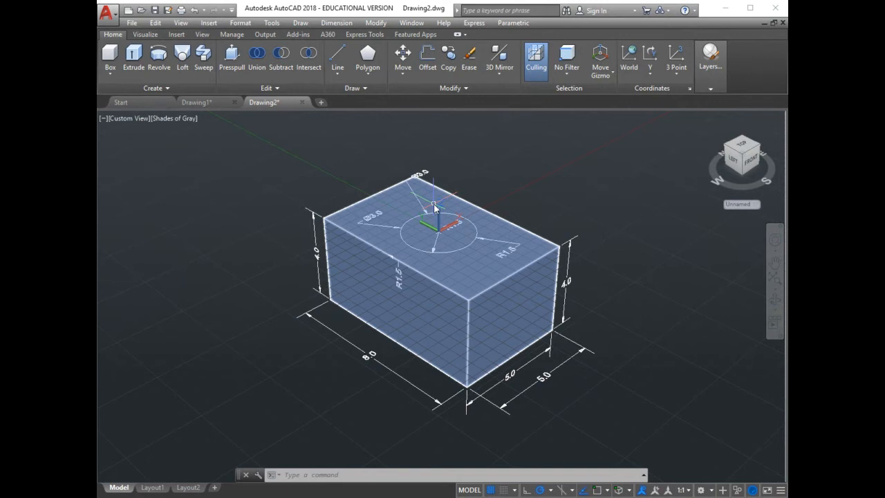
key(Escape)
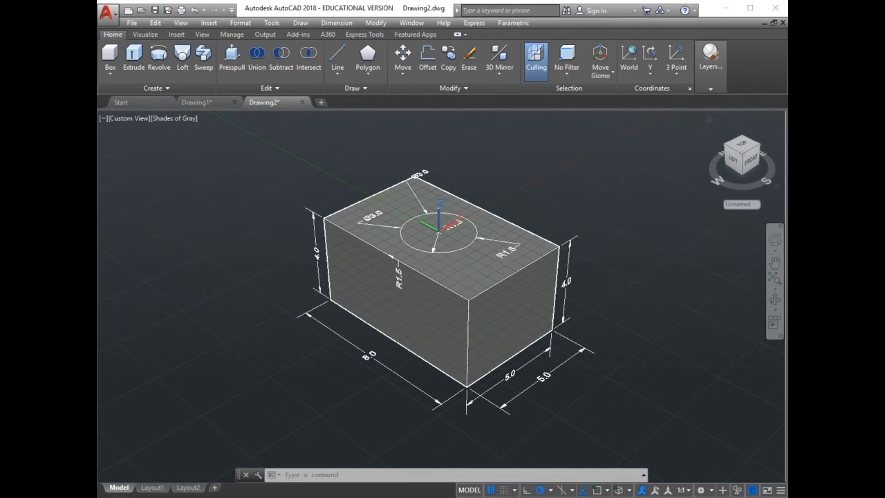
click(735, 220)
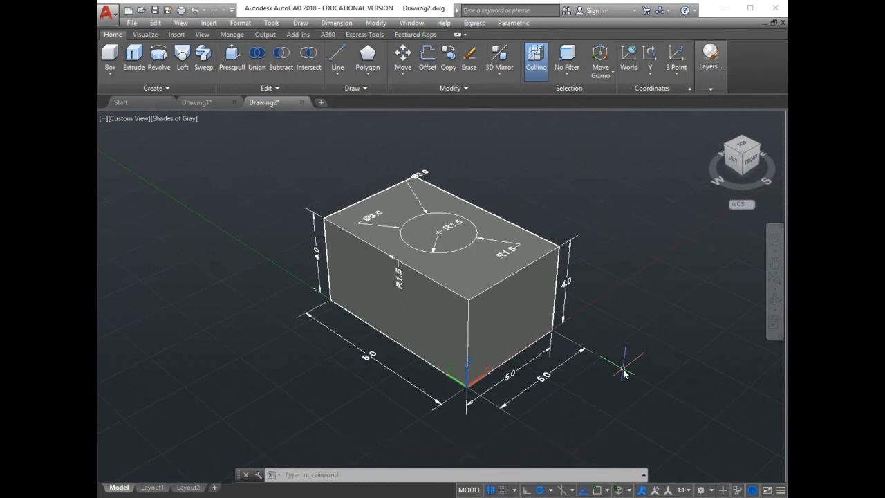
key(F7)
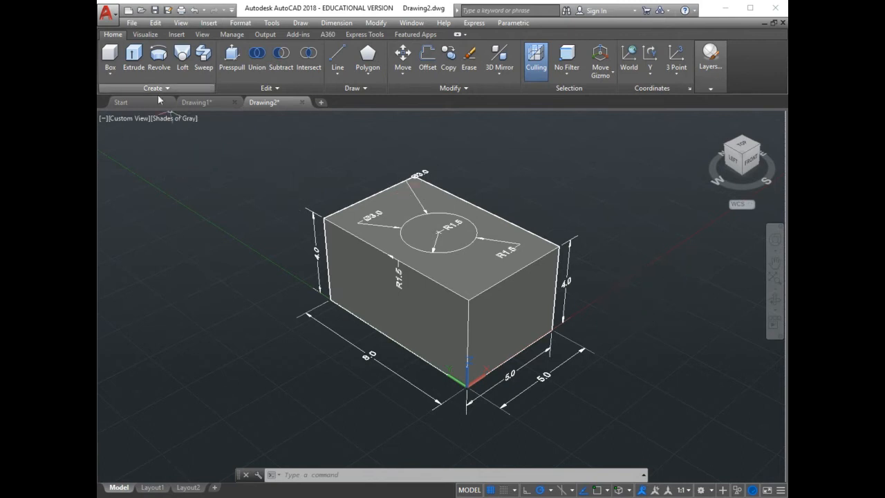
Step: Start creating a wedge solid in the free space beside the dimensioned box
click(110, 70)
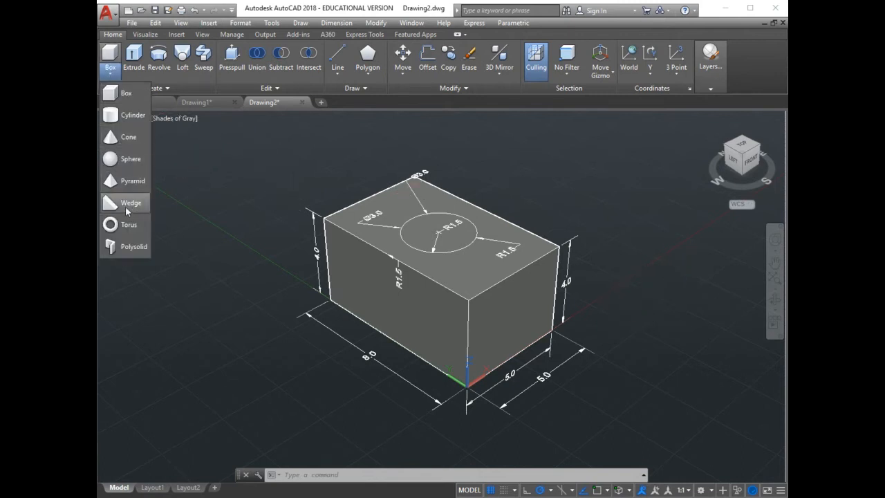
click(125, 205)
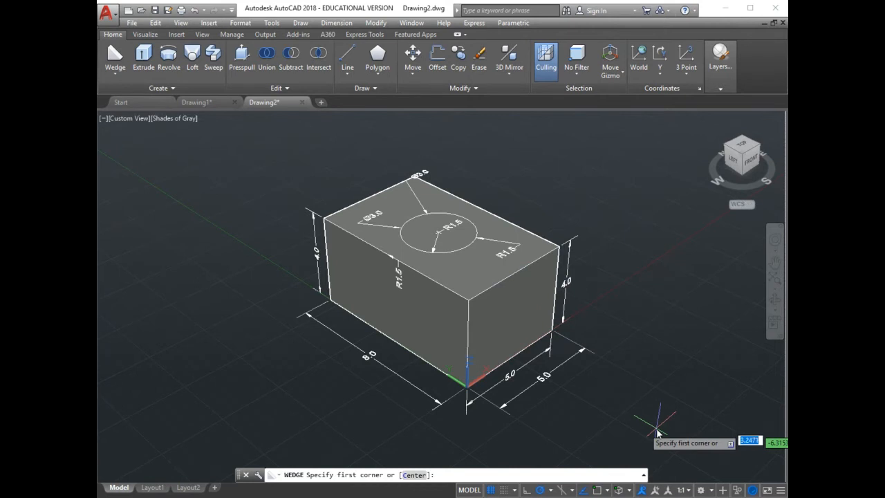
Step: With 3D object snap on, draw a wedge about 0.38 high outward from the box's lower corner at the end of the 5.0 edge
click(116, 59)
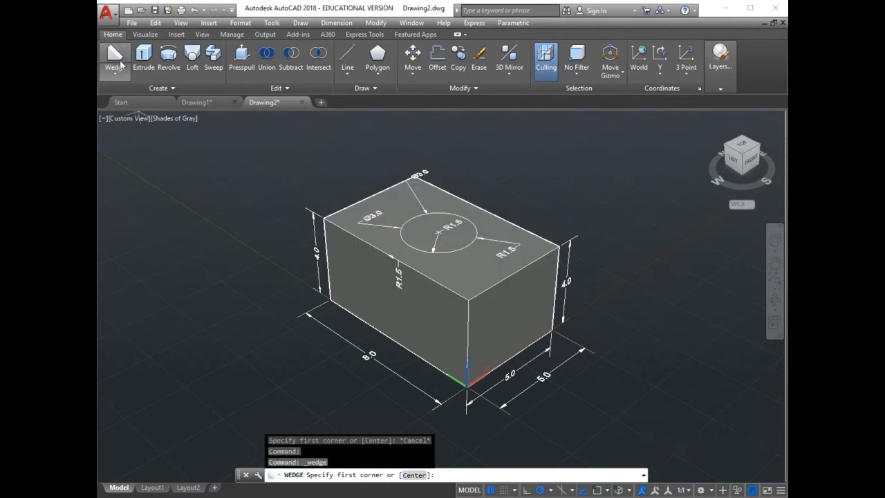
click(118, 74)
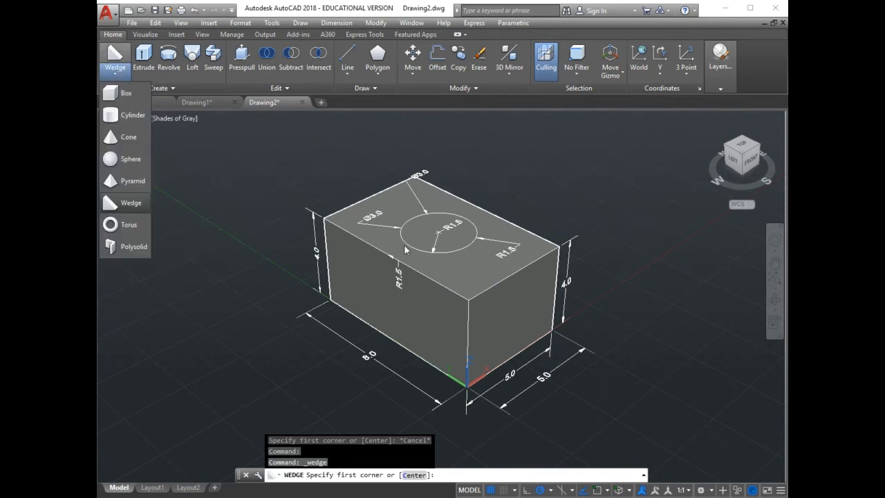
click(126, 203)
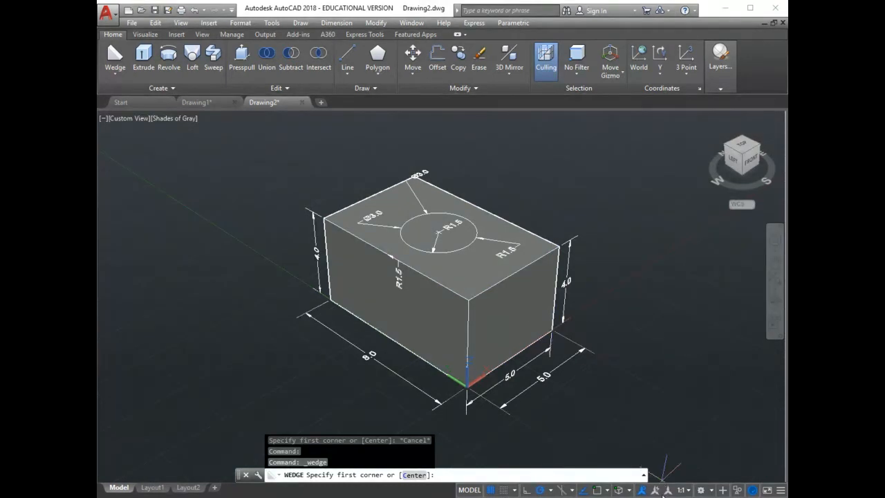
click(630, 490)
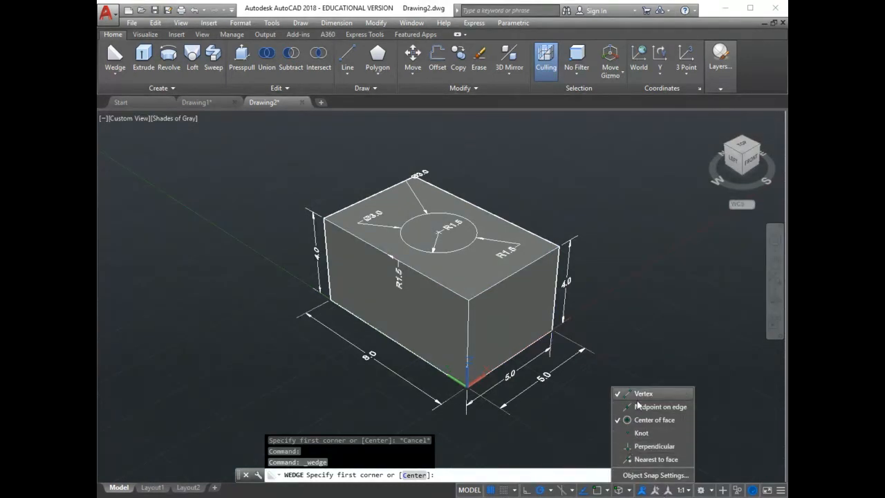
click(618, 490)
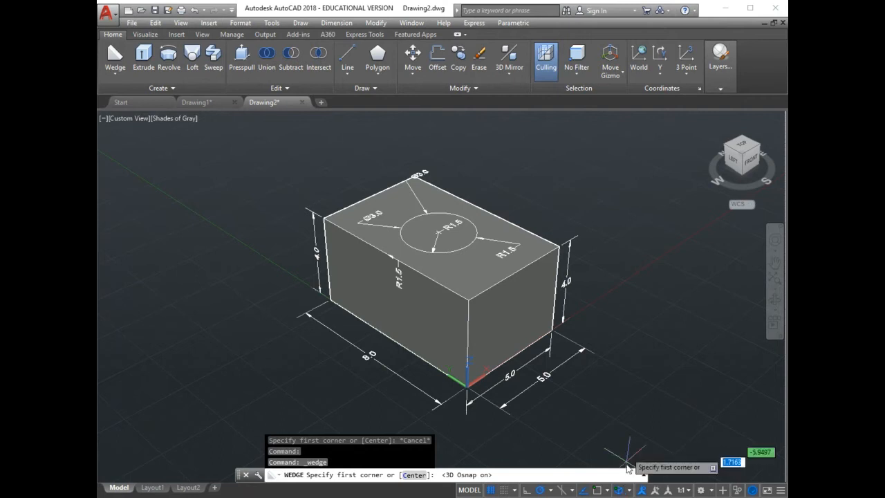
click(553, 335)
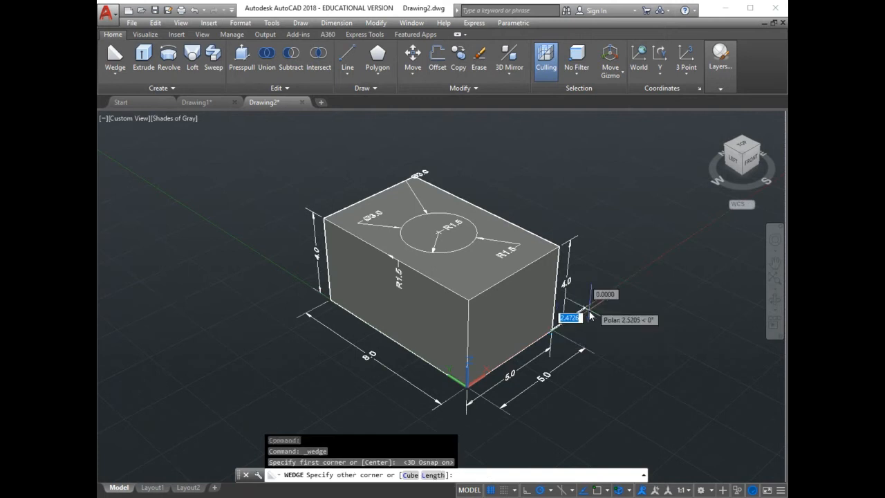
click(609, 259)
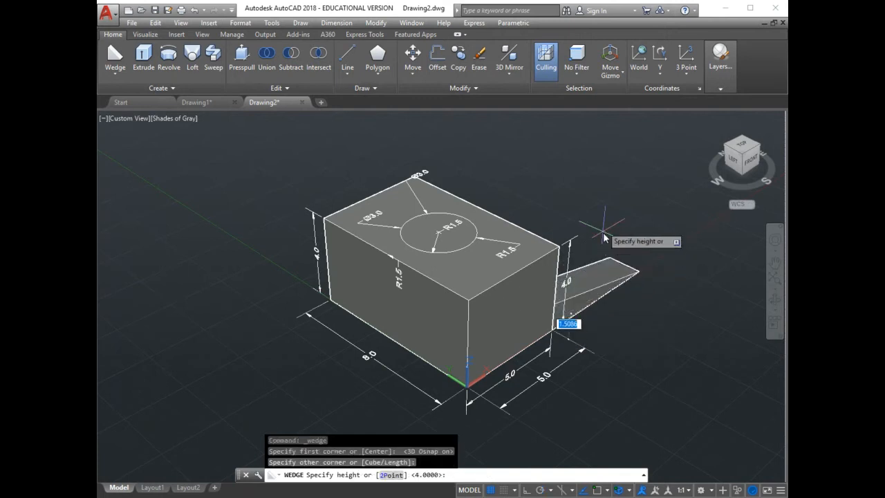
click(559, 246)
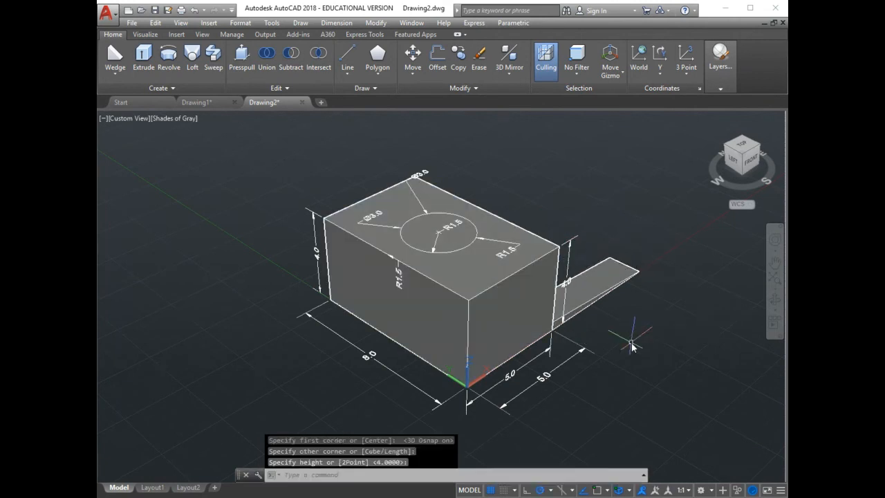
Step: Inspect the low wedge beside the box from the front, then undo its creation
scroll(613, 331, up, 1)
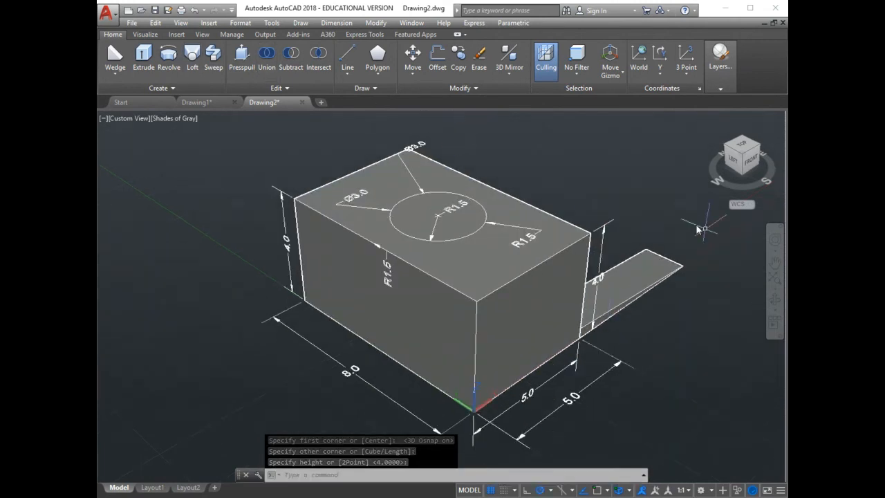
click(775, 278)
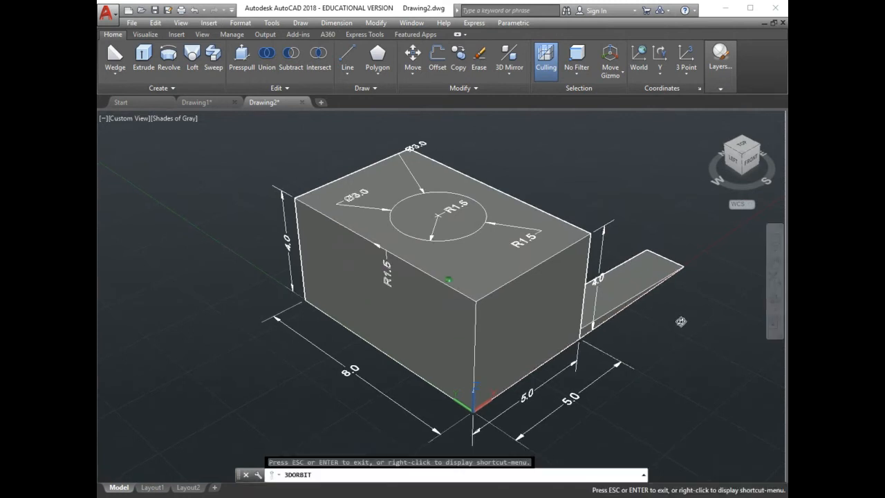
drag(681, 320, 574, 281)
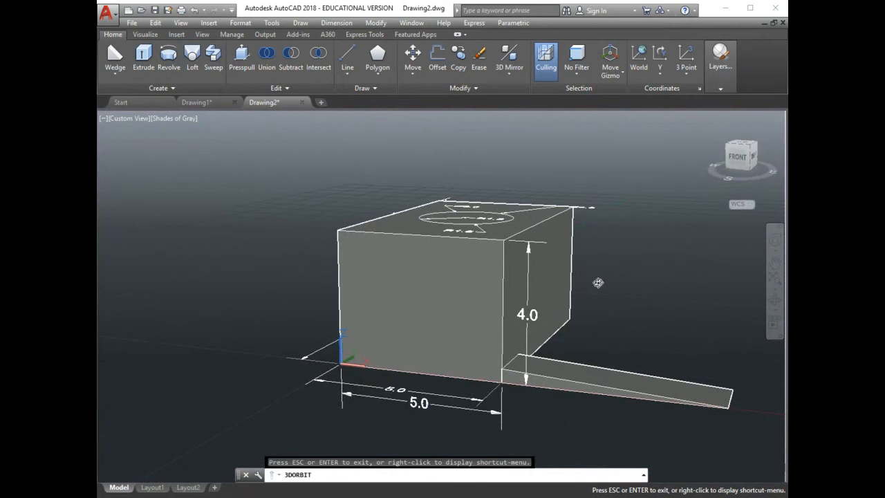
click(194, 10)
click(114, 55)
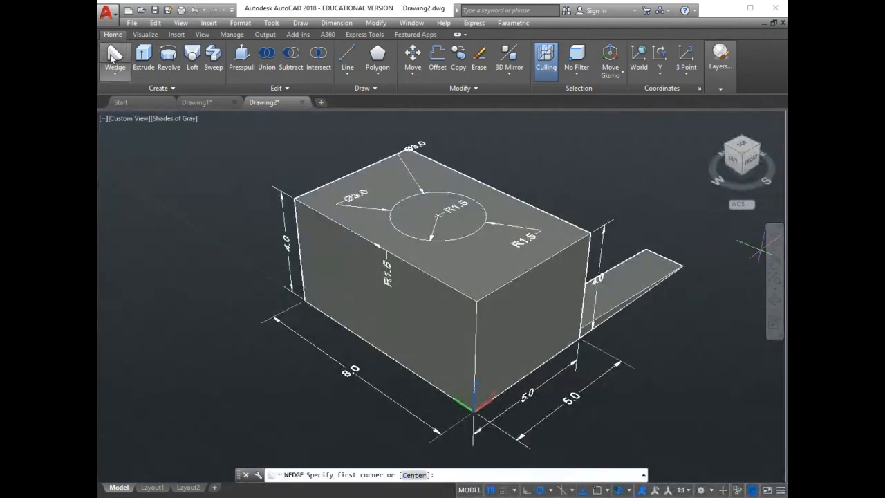
click(194, 10)
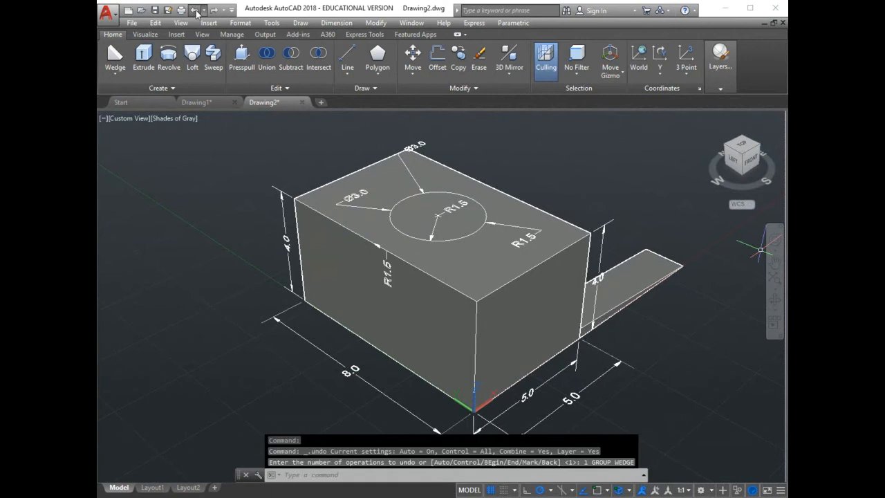
click(194, 10)
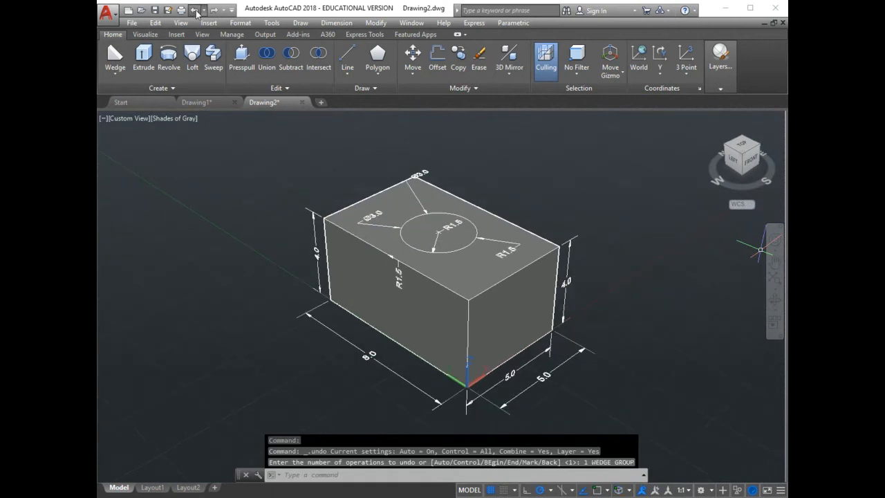
Step: Delete the 4.0 height dimension beside the box's front vertical edge
click(775, 301)
drag(628, 364, 504, 349)
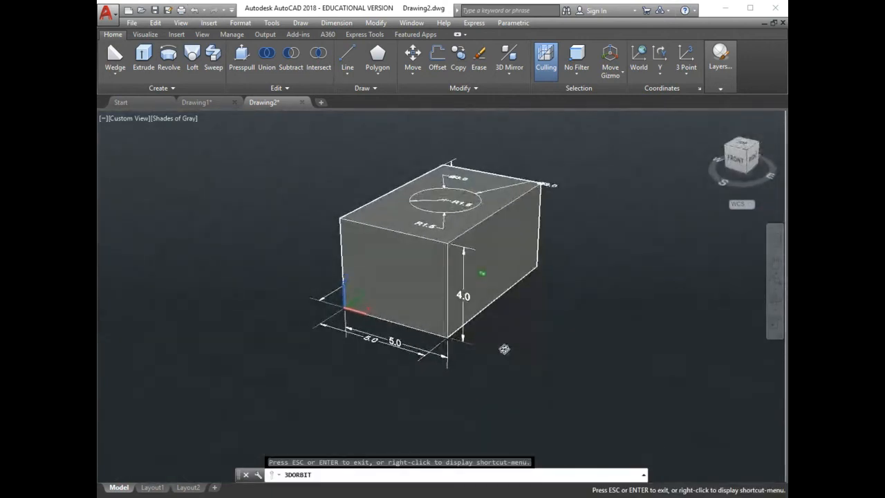
key(Escape)
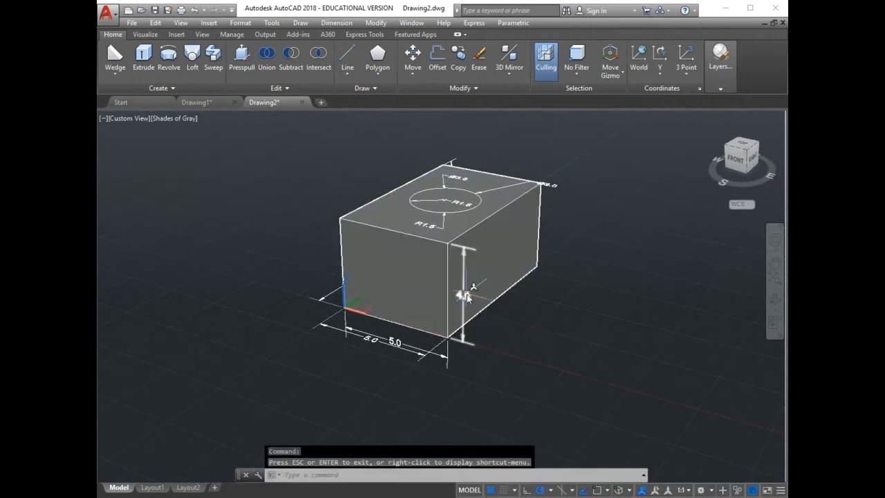
click(462, 294)
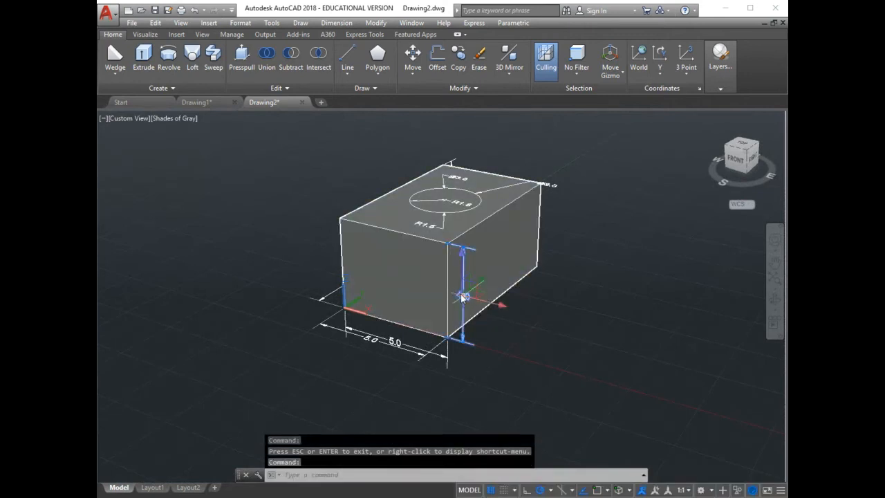
key(Delete)
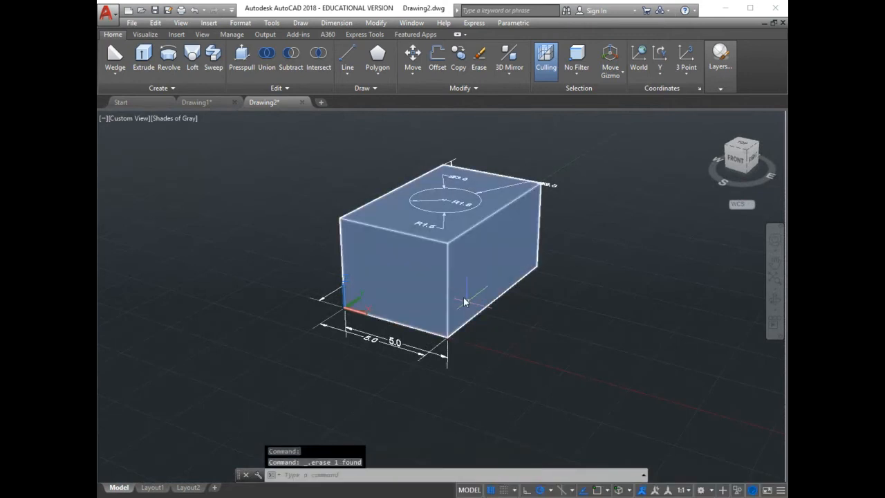
Step: With 3D object snap on, draw a wedge from the box's front lower corner at the X axis, rising to the corner directly above
click(118, 69)
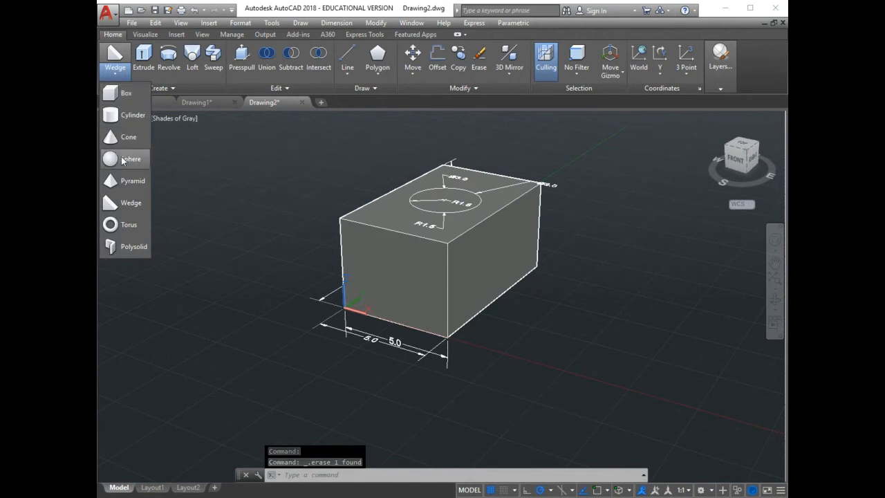
click(117, 64)
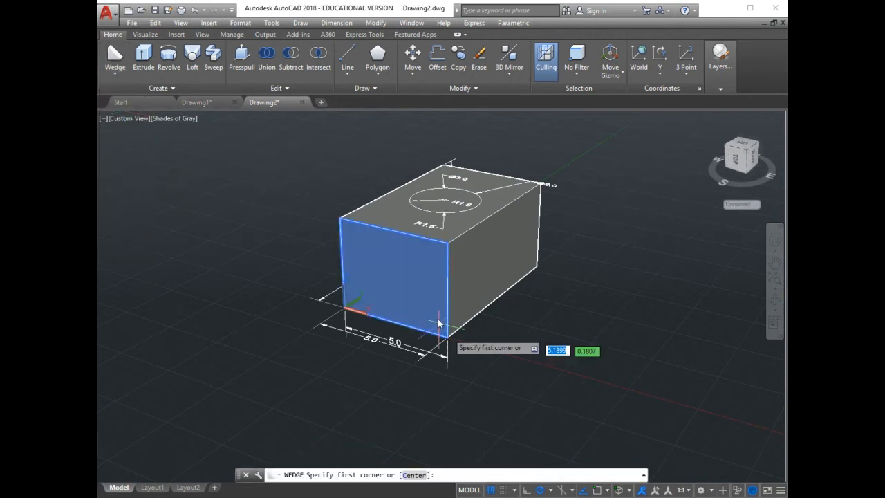
click(619, 490)
click(628, 490)
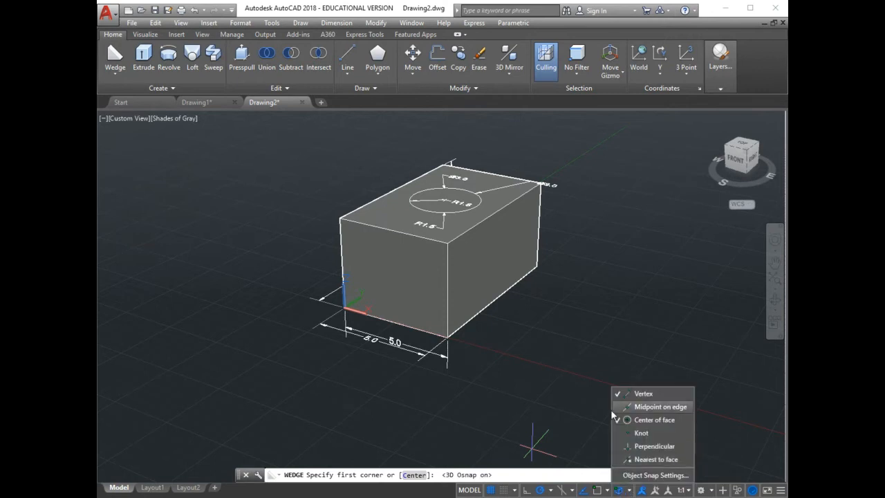
click(588, 376)
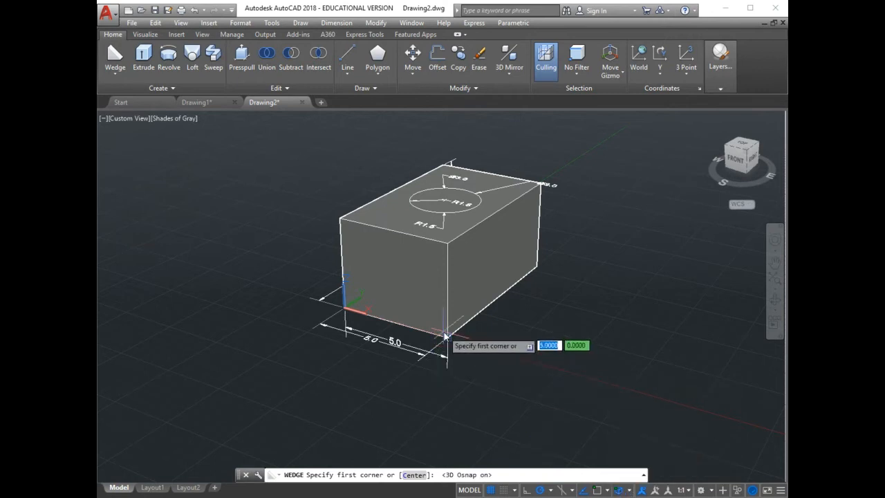
click(447, 338)
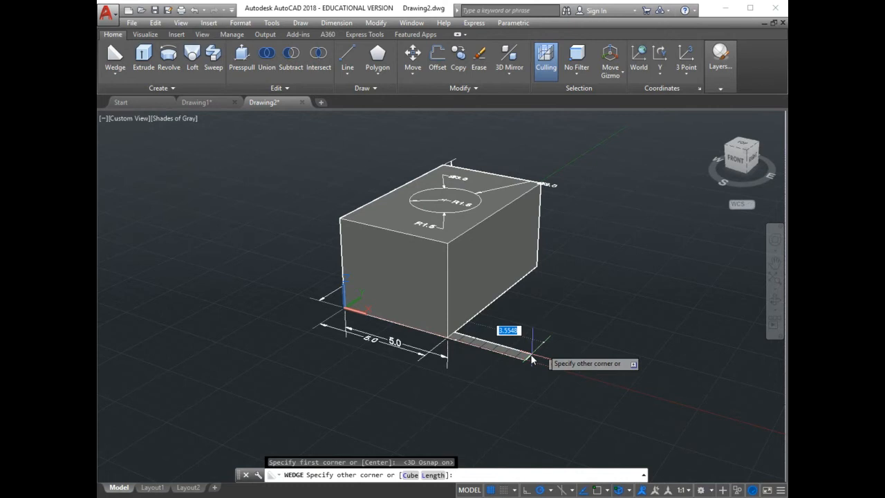
click(557, 344)
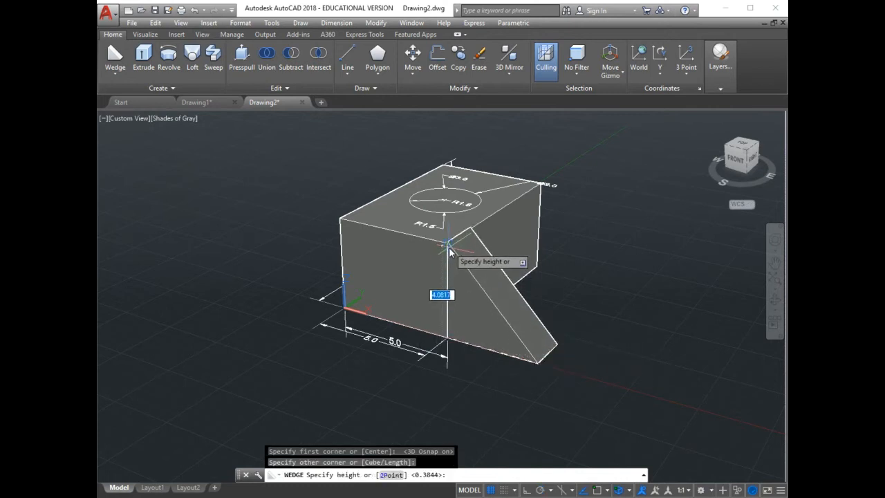
click(450, 250)
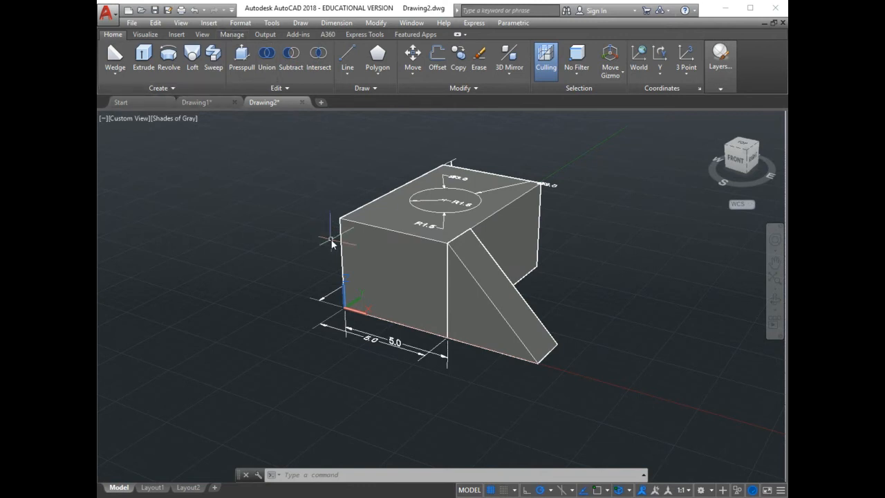
Step: Extract the edges of the box solid as wireframe geometry
click(280, 87)
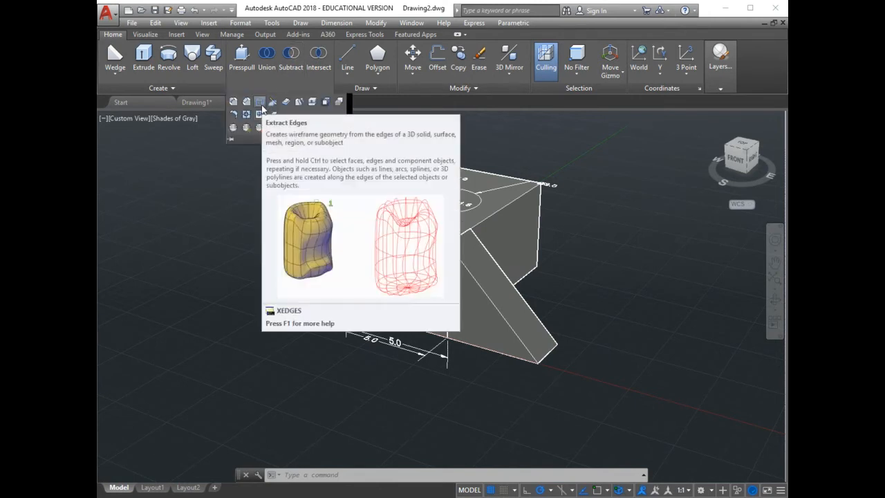
click(260, 104)
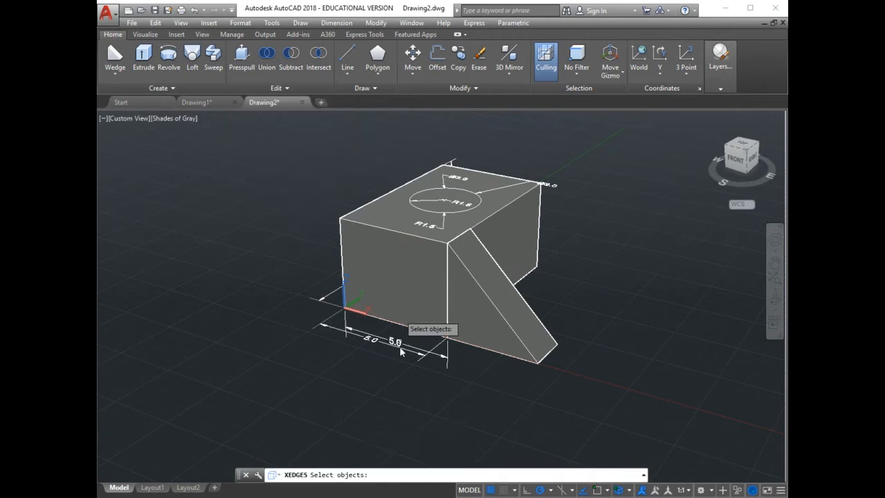
click(395, 274)
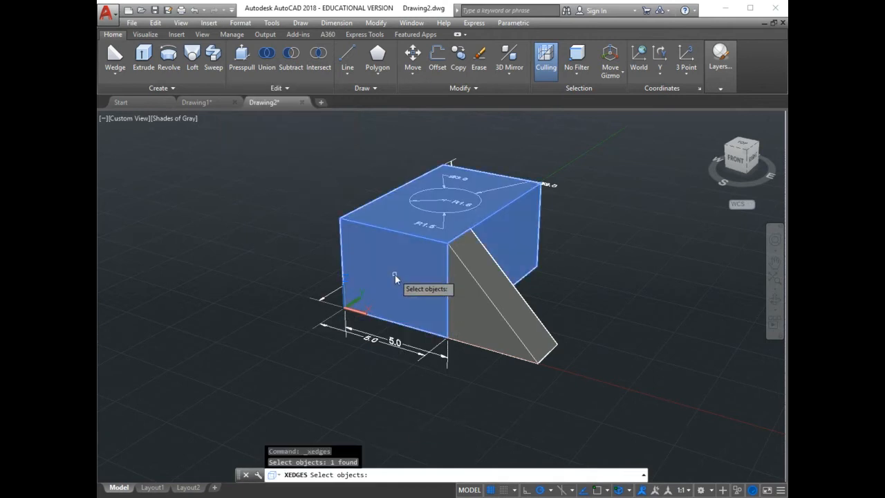
key(Return)
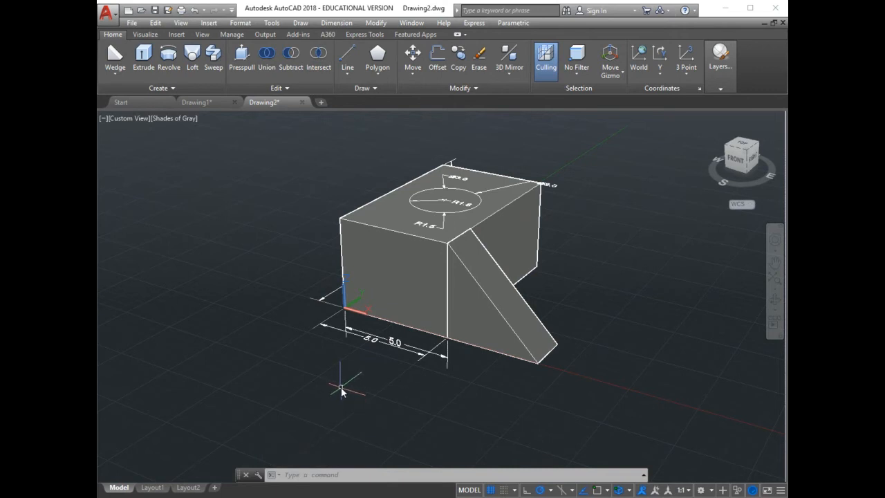
Step: Try to offset the box's vertical edge above the origin by a distance of 2.5
key(F7)
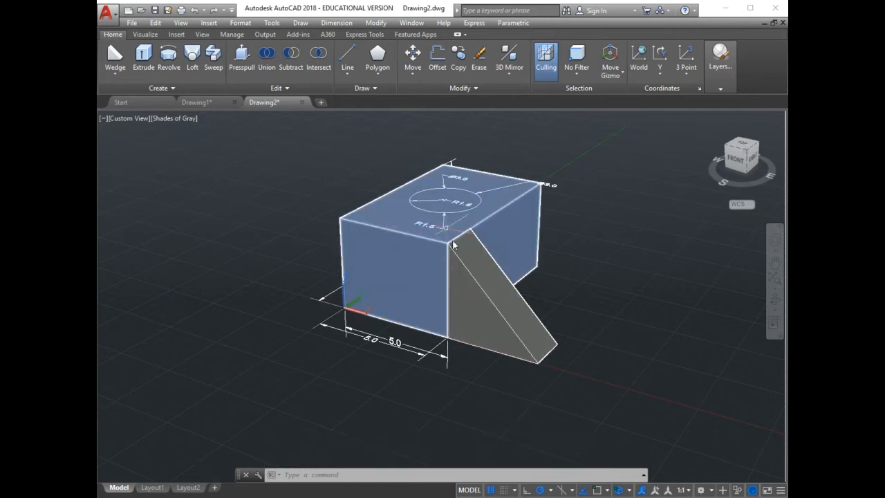
scroll(317, 207, up, 1)
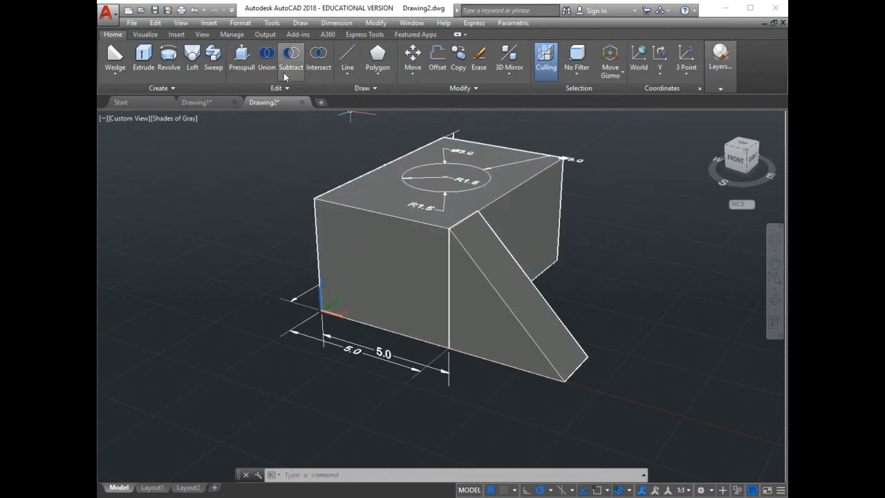
click(437, 59)
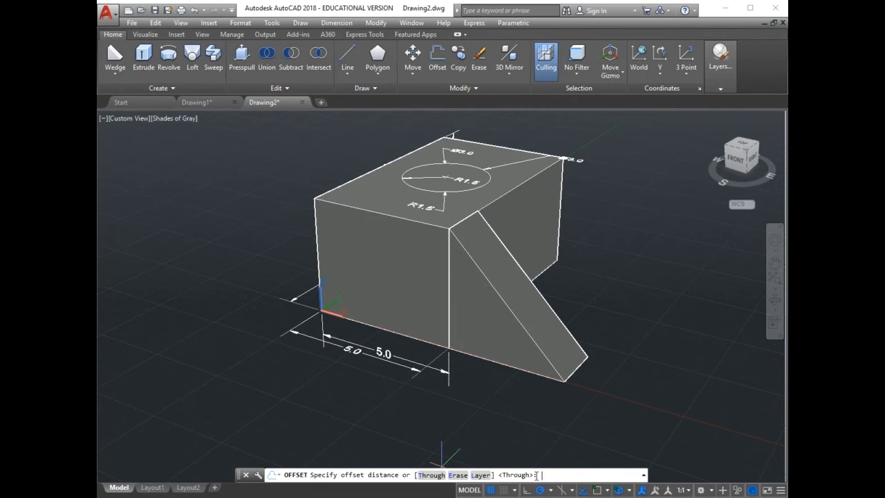
text(2.5)
key(Return)
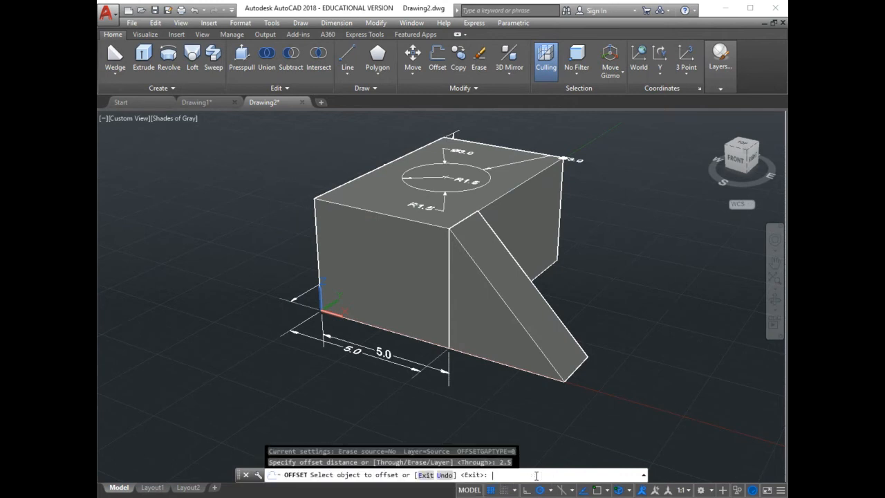
click(324, 248)
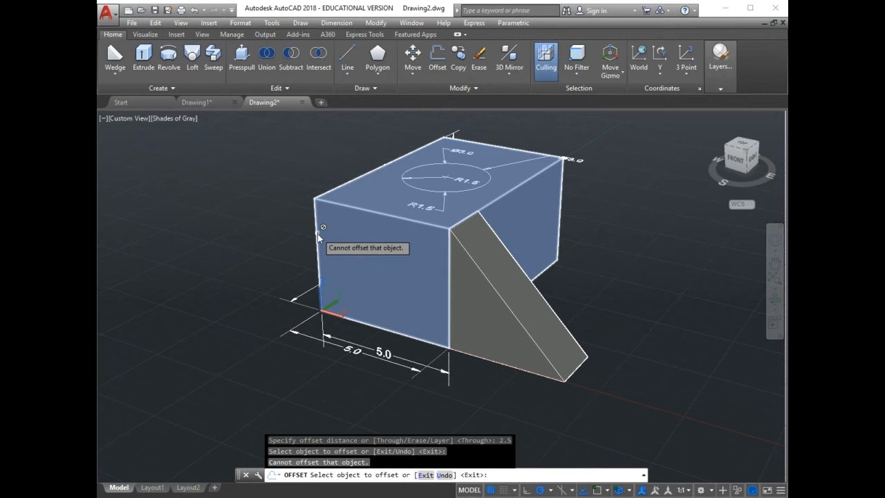
key(Escape)
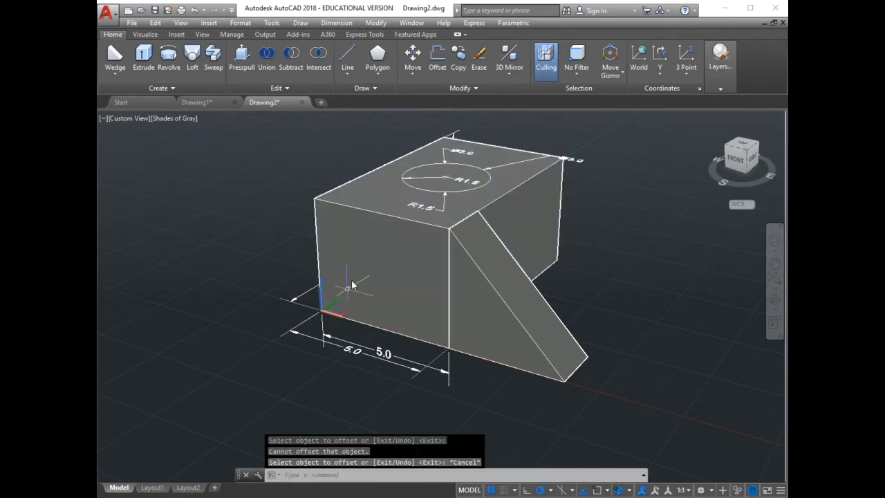
Step: Allow selection cycling in the drafting settings, keeping the selection list box and its title bar displayed
click(315, 475)
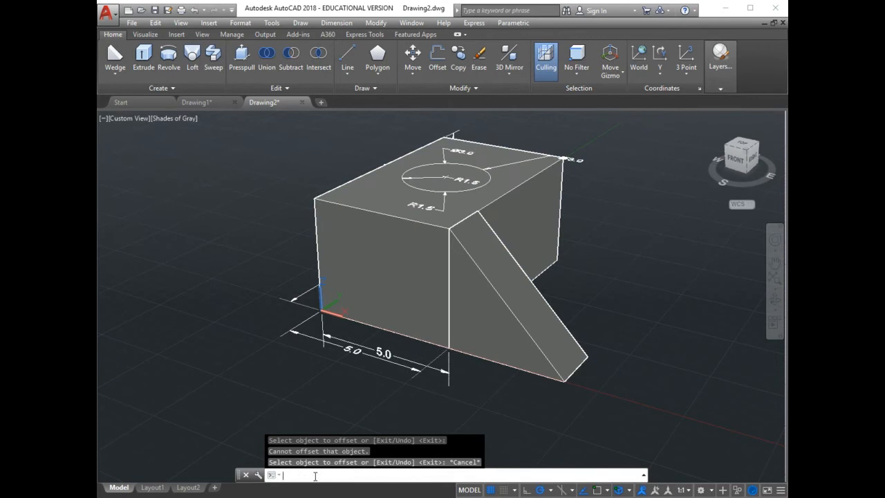
text(DST)
click(291, 435)
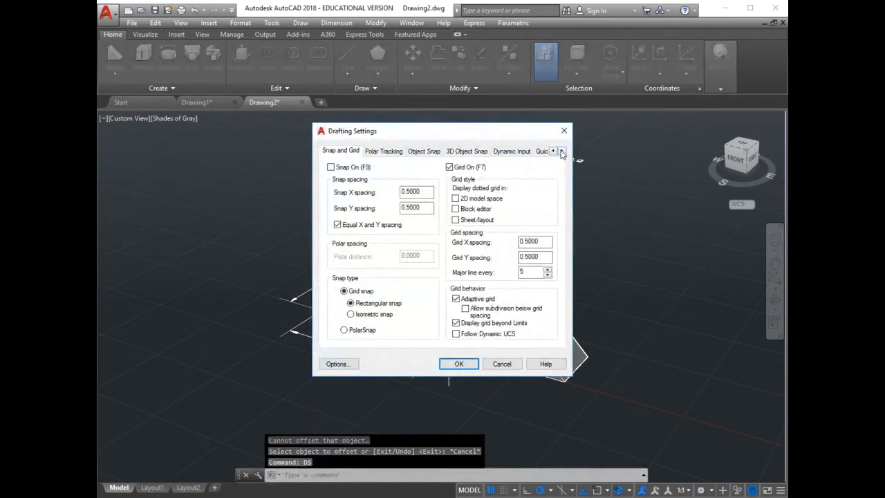
click(562, 151)
click(561, 151)
click(520, 150)
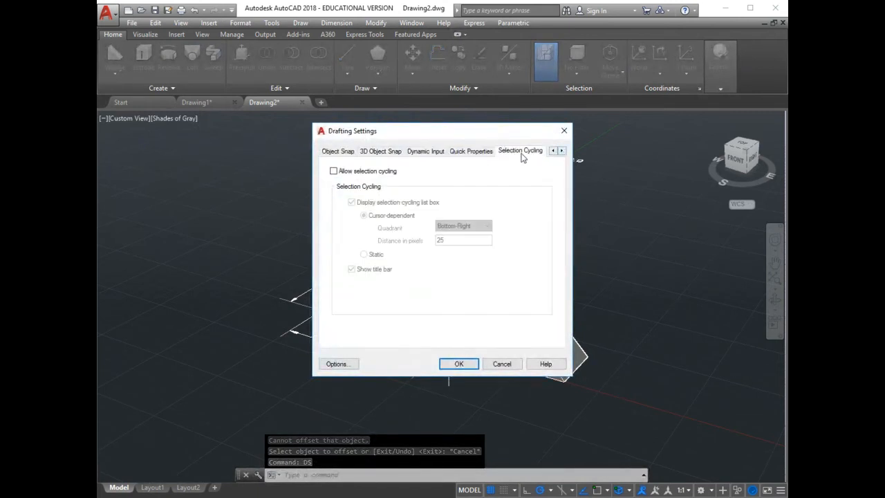
click(334, 172)
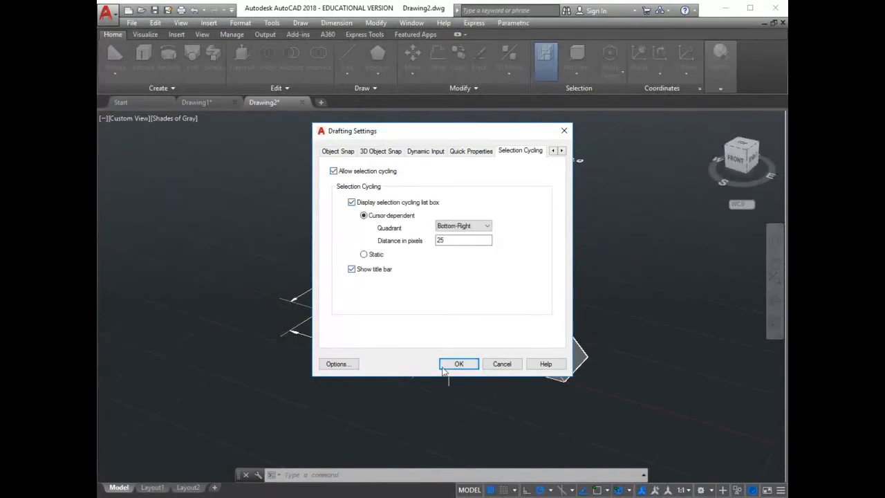
click(458, 364)
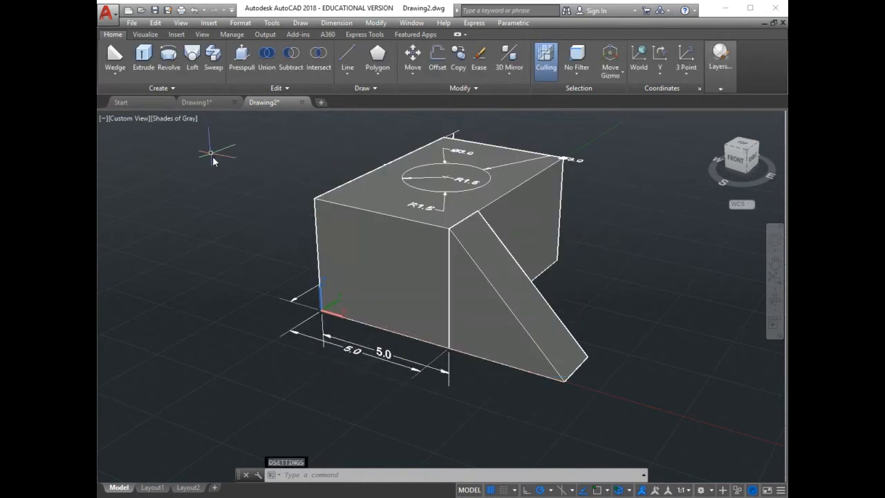
click(436, 61)
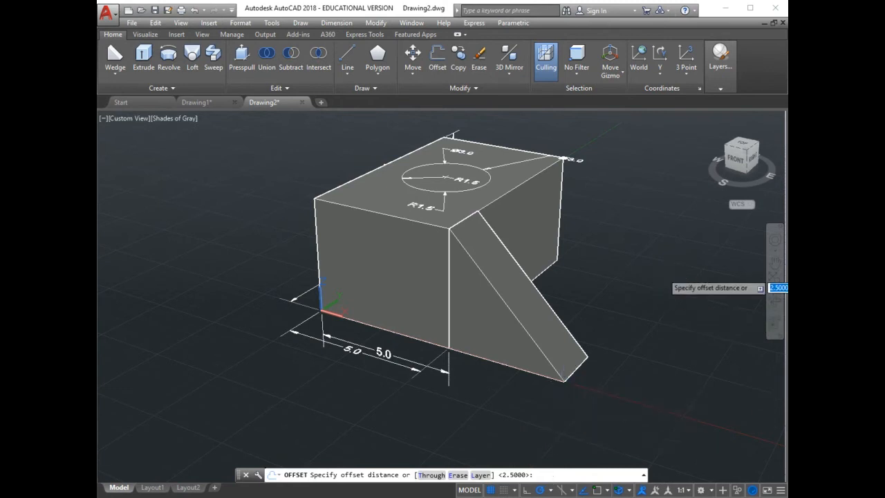
key(Return)
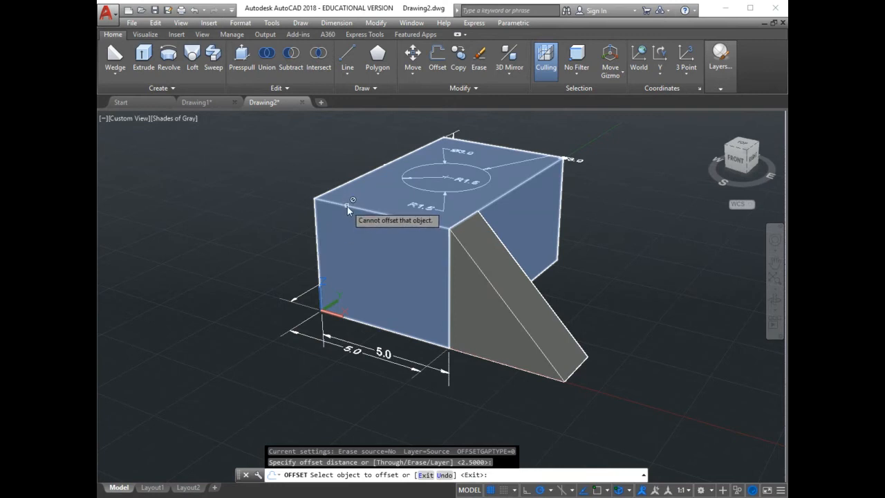
key(Escape)
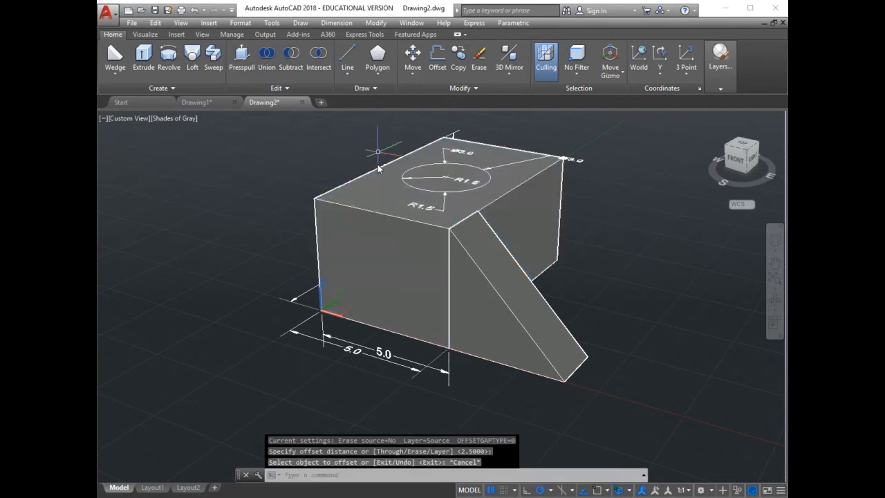
Step: Select the extracted line on the box's vertical edge above the origin through selection cycling, and clear the selection
click(315, 220)
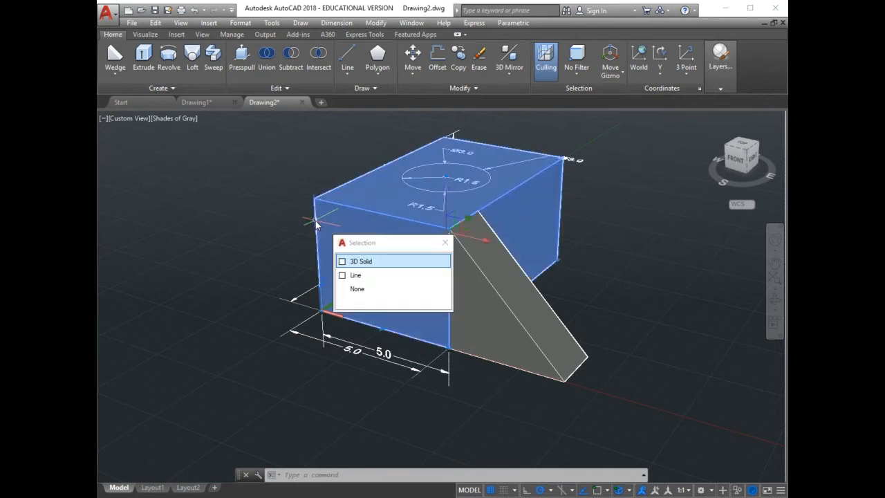
click(340, 280)
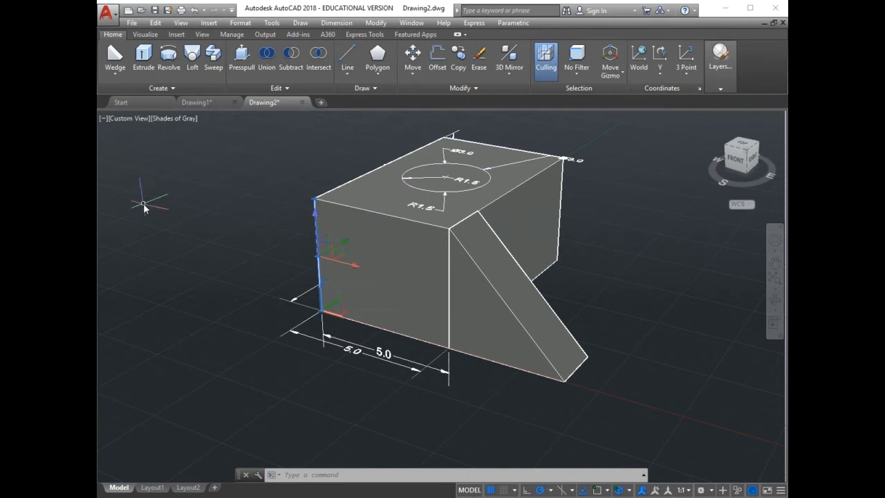
scroll(270, 245, up, 2)
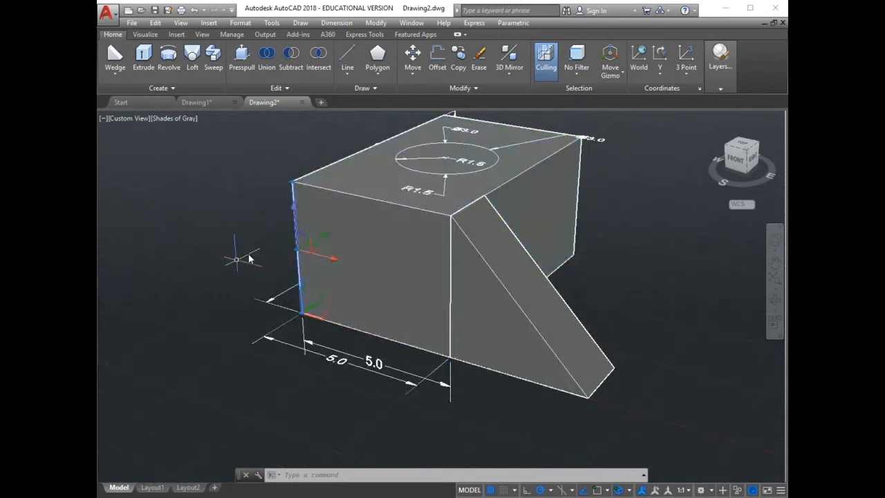
key(Escape)
key(Escape)
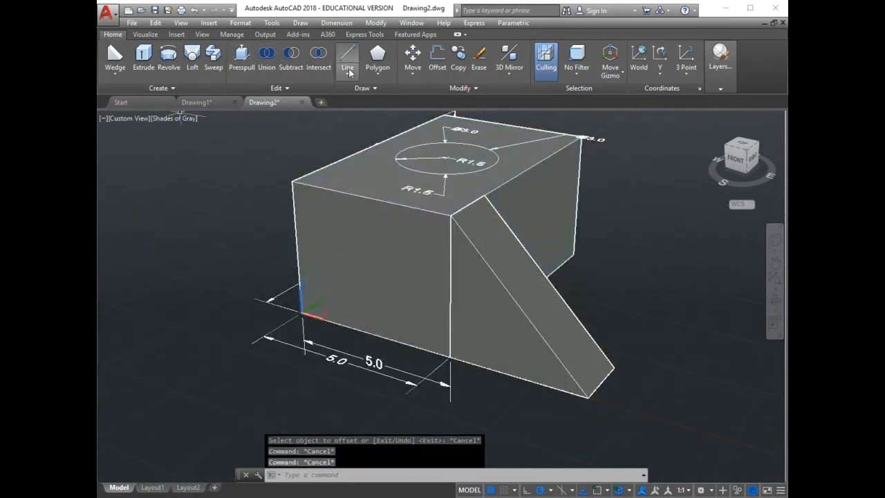
Step: Try to offset the extracted line on the box's vertical edge above the origin by 2.5, choosing the line over the solid
click(436, 58)
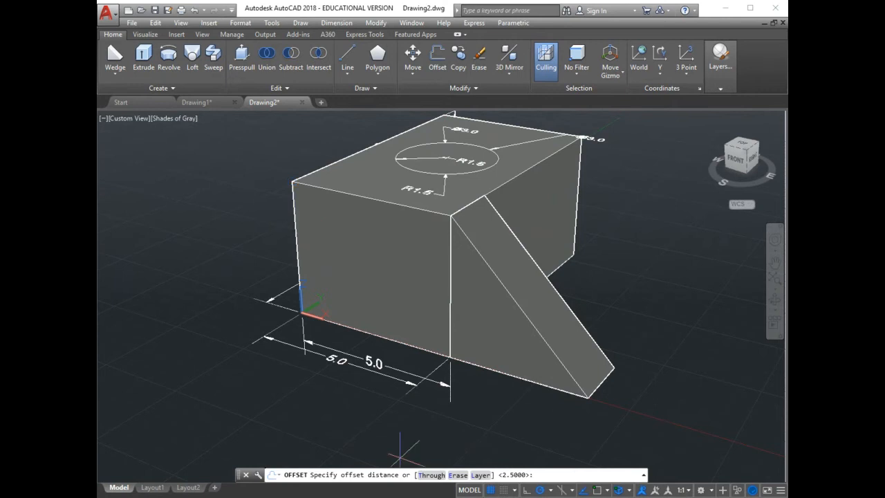
key(Return)
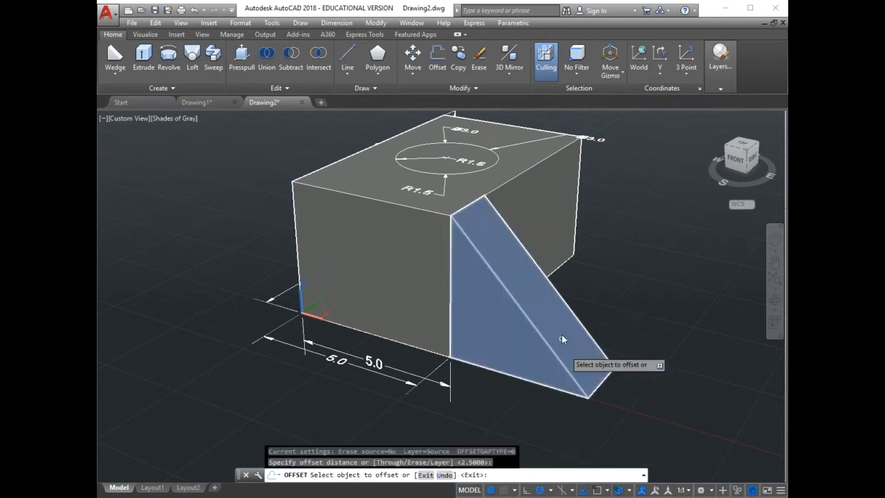
click(297, 223)
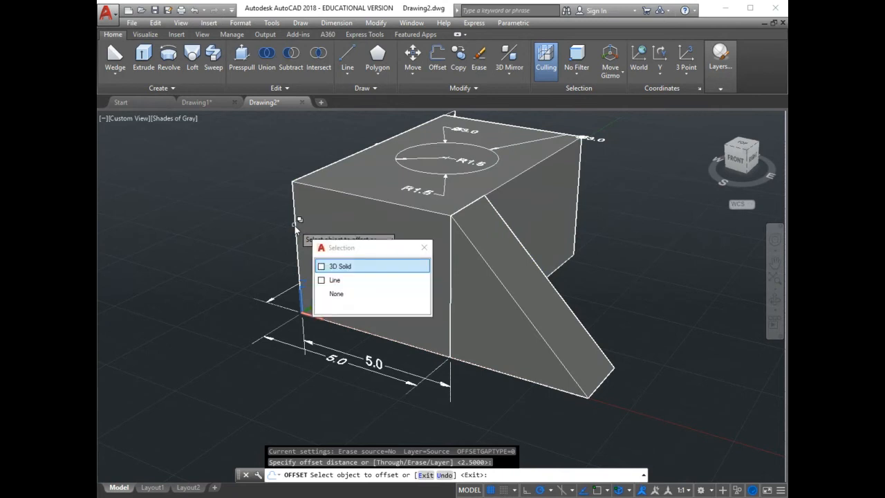
click(322, 280)
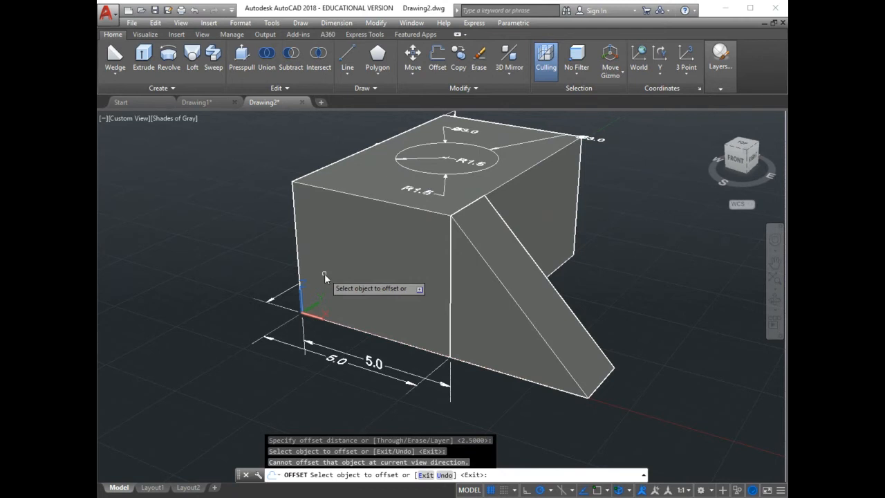
key(Return)
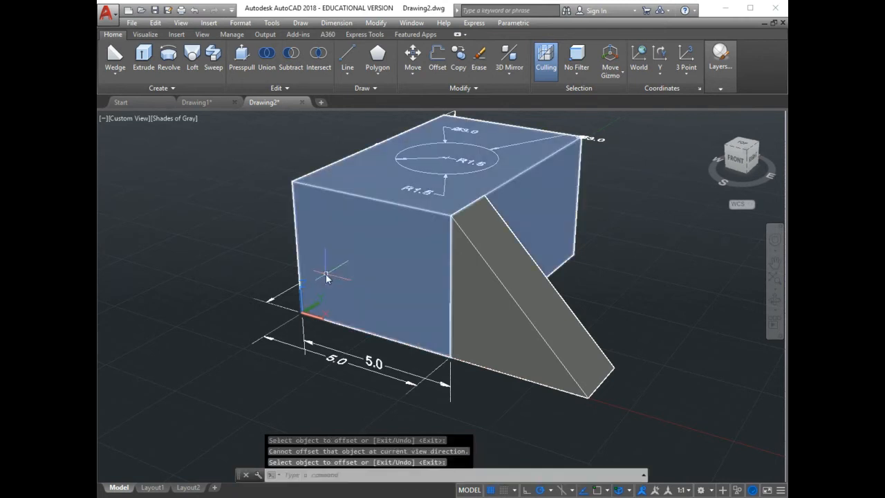
Step: Rotate the UCS 90 degrees about the X axis so its XY plane lies on the box's front face
click(774, 293)
drag(648, 353, 439, 352)
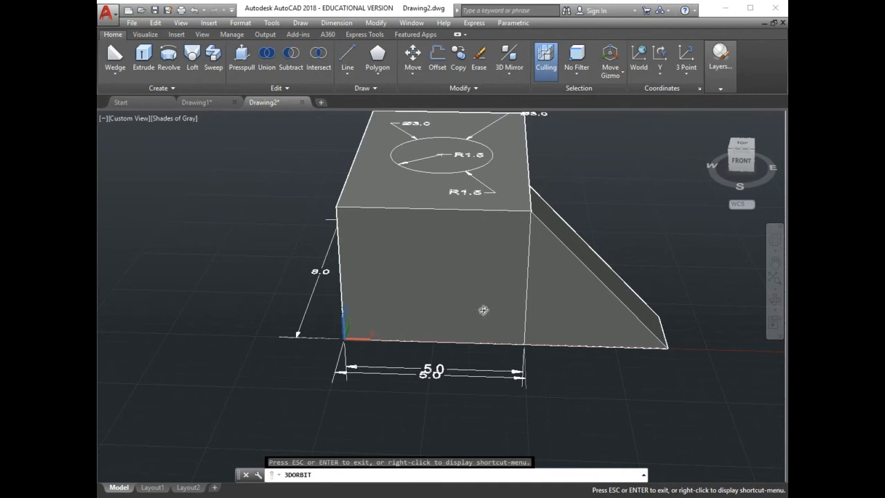
click(661, 73)
click(661, 92)
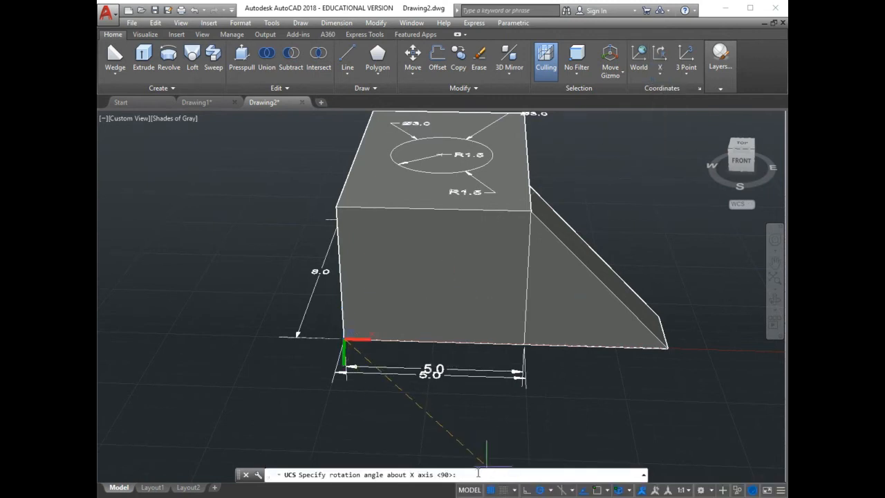
key(Return)
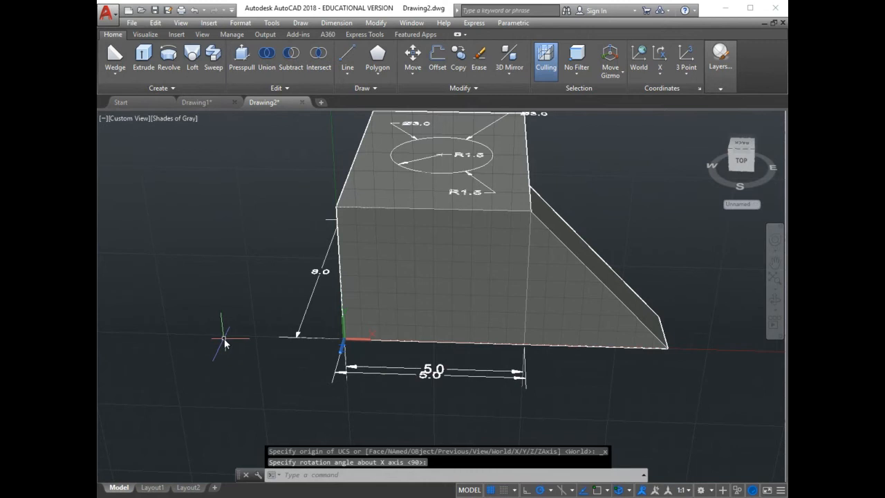
click(491, 259)
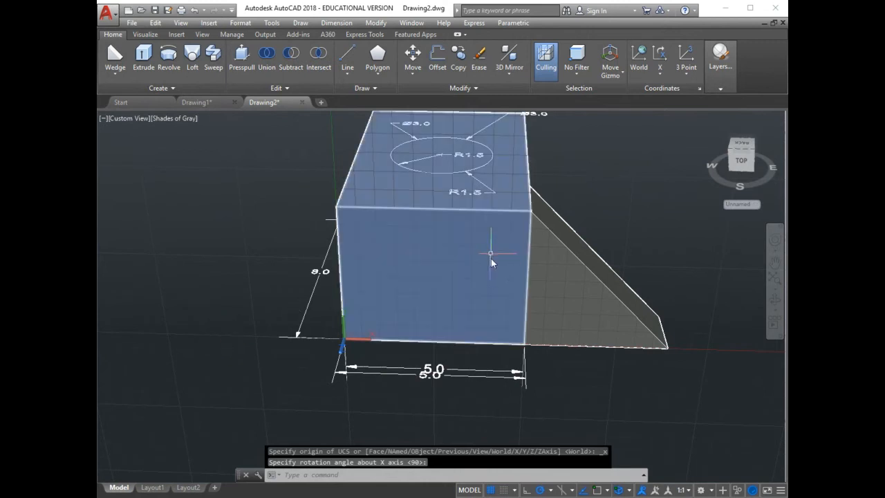
Step: Offset the extracted vertical line at the origin by 2.5 across the box's front face
click(439, 59)
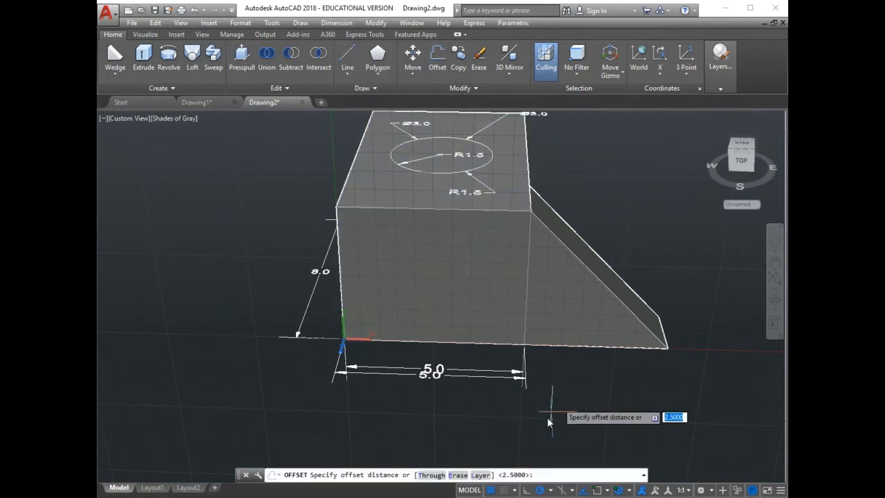
key(Return)
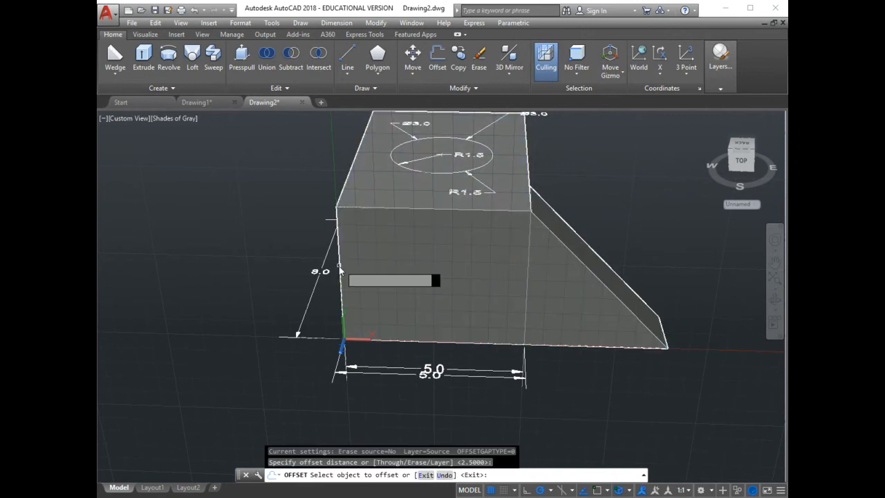
click(343, 264)
click(380, 319)
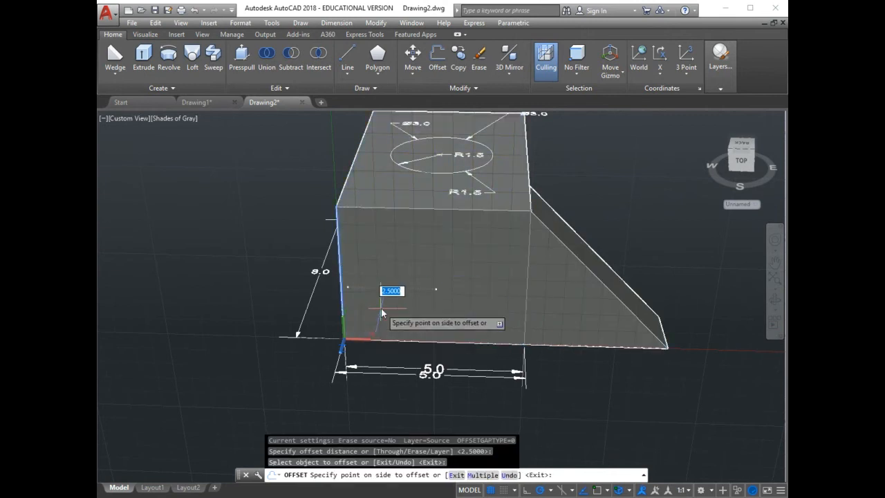
click(410, 309)
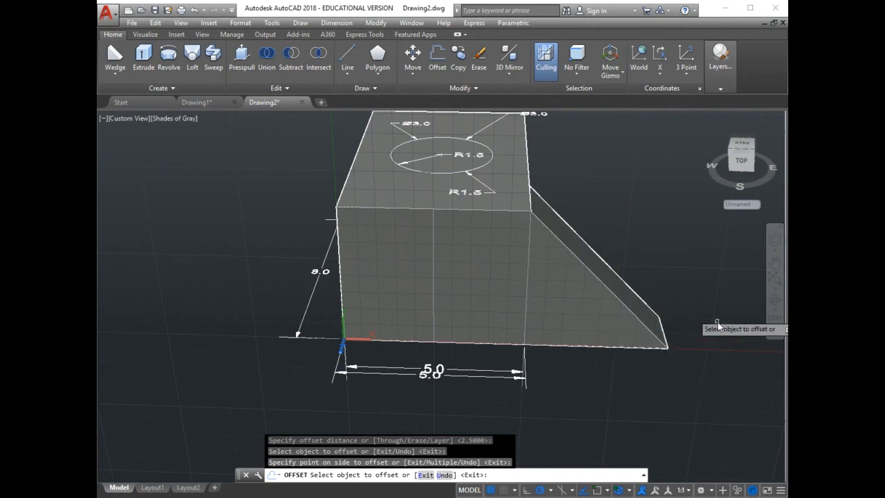
Step: Move the wedge away from the side of the box along the X direction, leaving a gap between the two solids
click(412, 61)
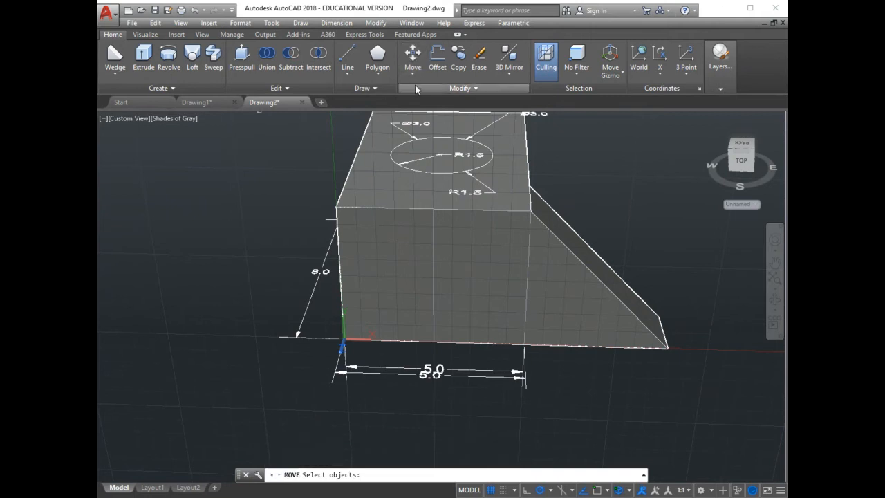
click(415, 76)
click(422, 92)
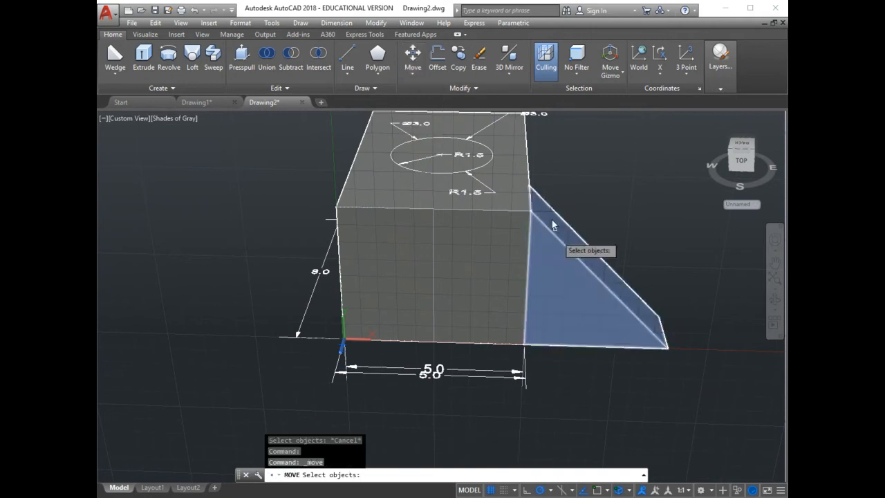
click(551, 247)
key(Return)
click(571, 389)
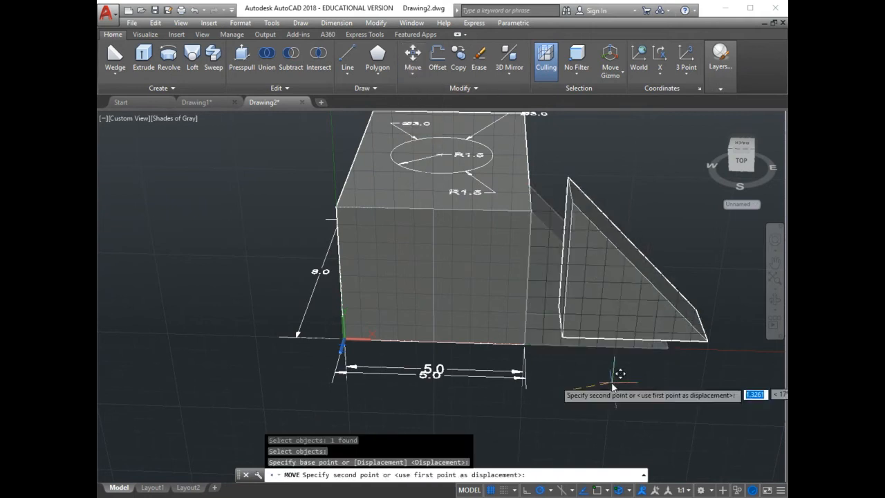
click(650, 381)
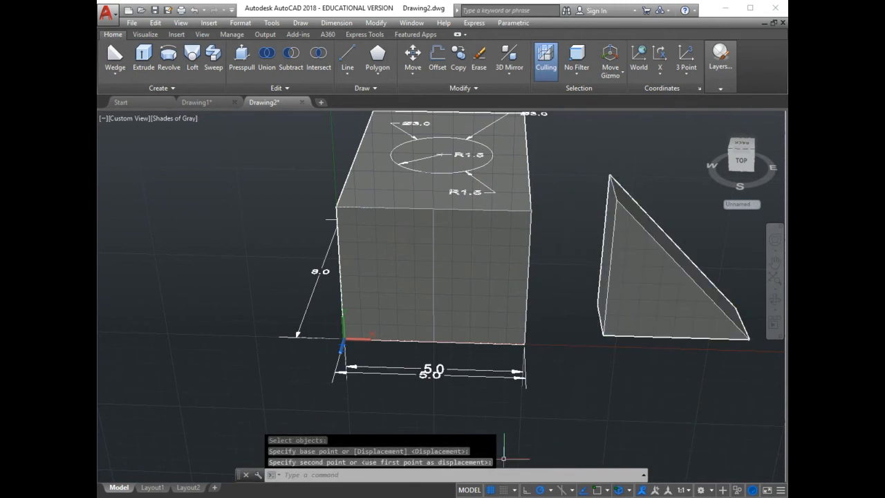
Step: Start Align on the wedge and restrict the 3D object snaps to Midpoint on edge, turning off Vertex and Center of face
click(317, 475)
text(a)
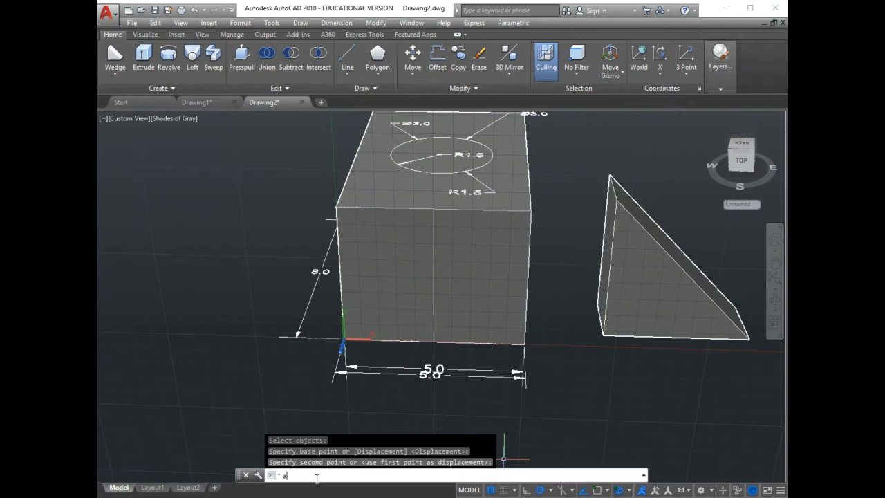
text(lign)
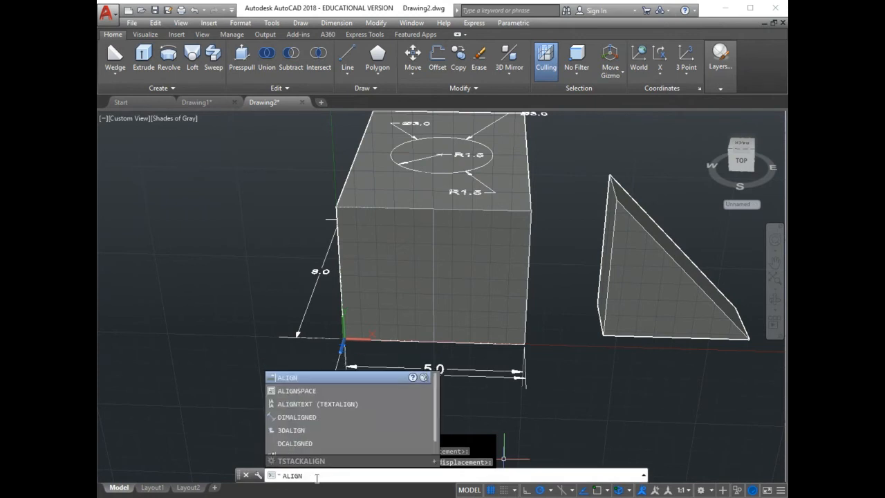
click(291, 380)
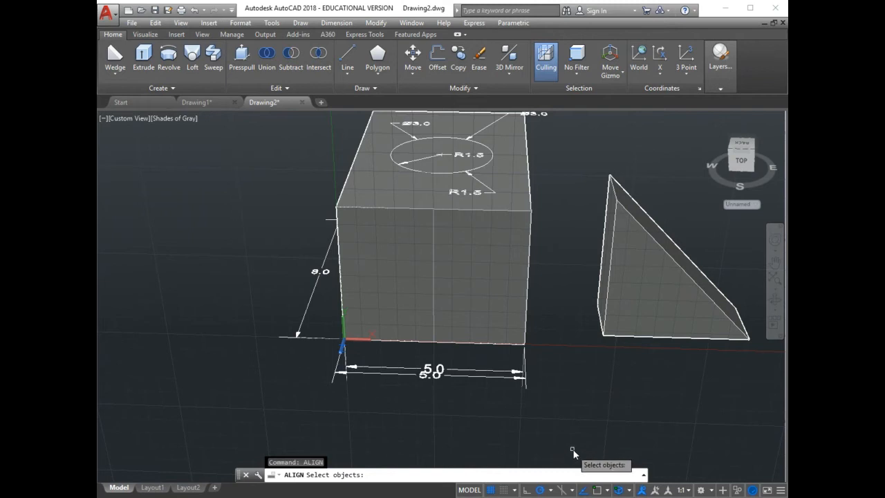
click(635, 257)
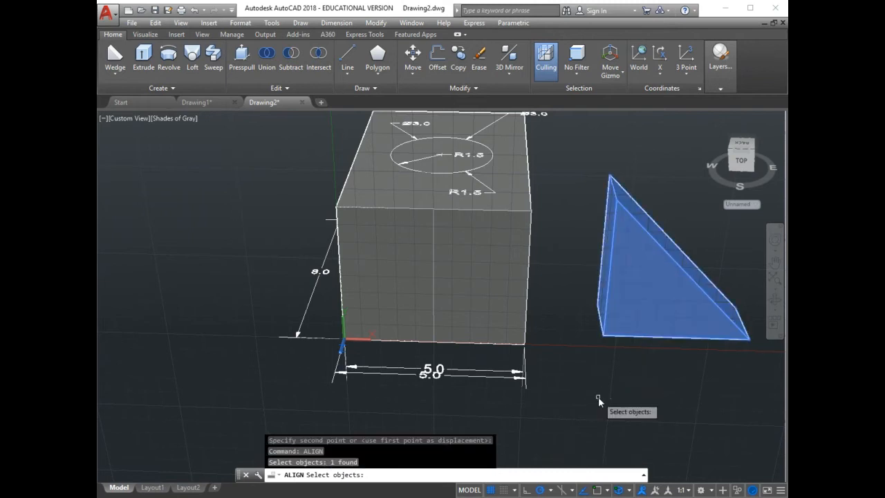
key(Return)
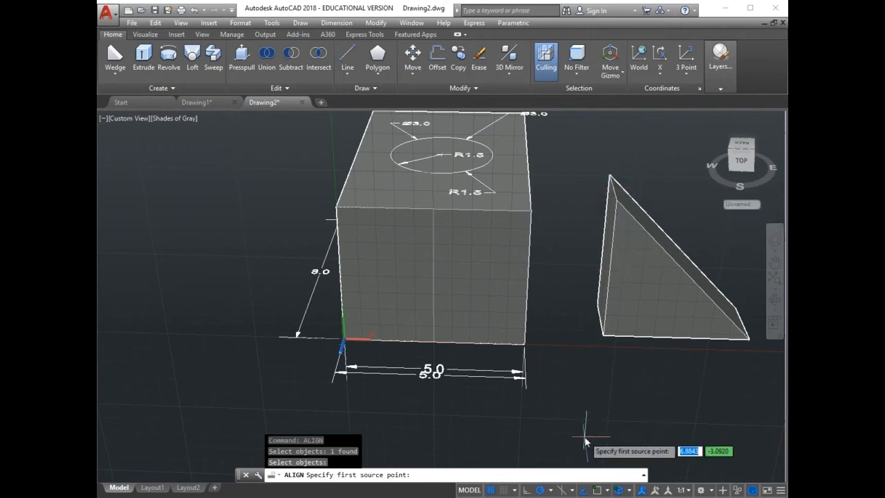
scroll(612, 286, up, 3)
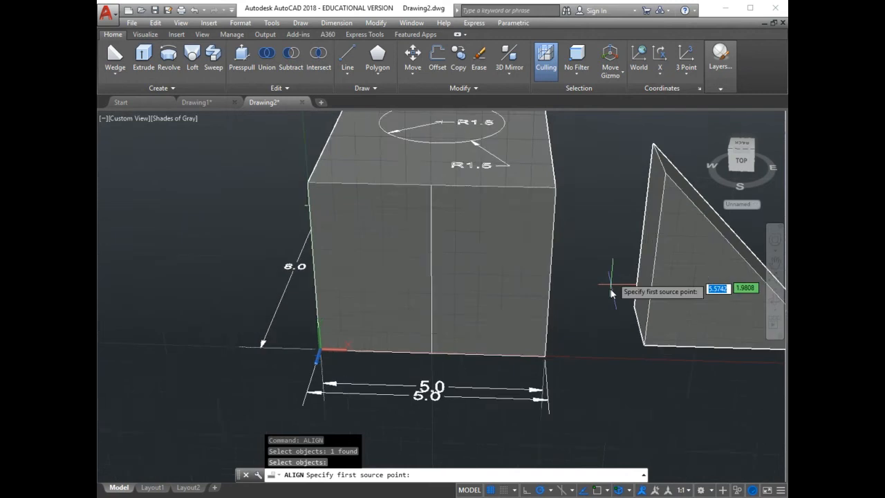
scroll(608, 245, down, 3)
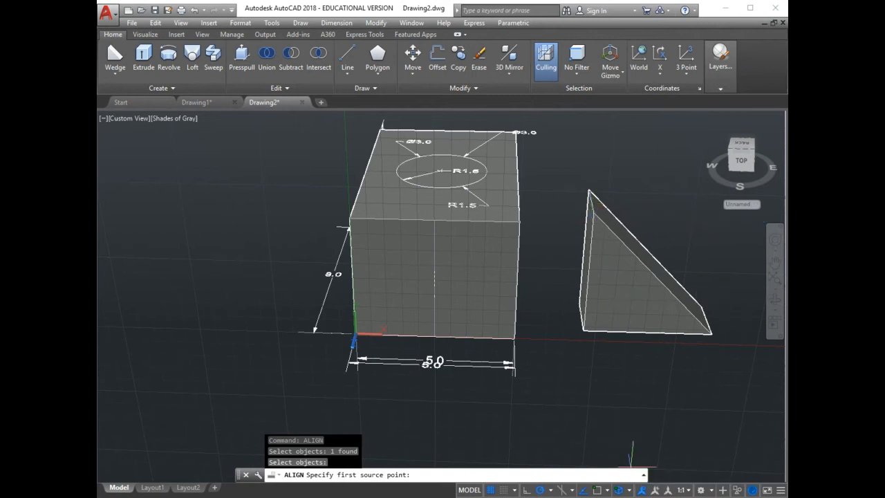
click(628, 489)
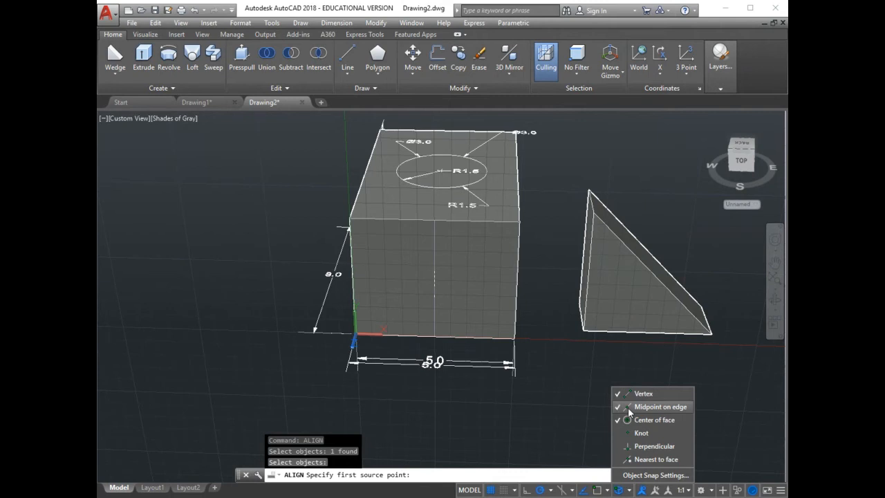
click(642, 393)
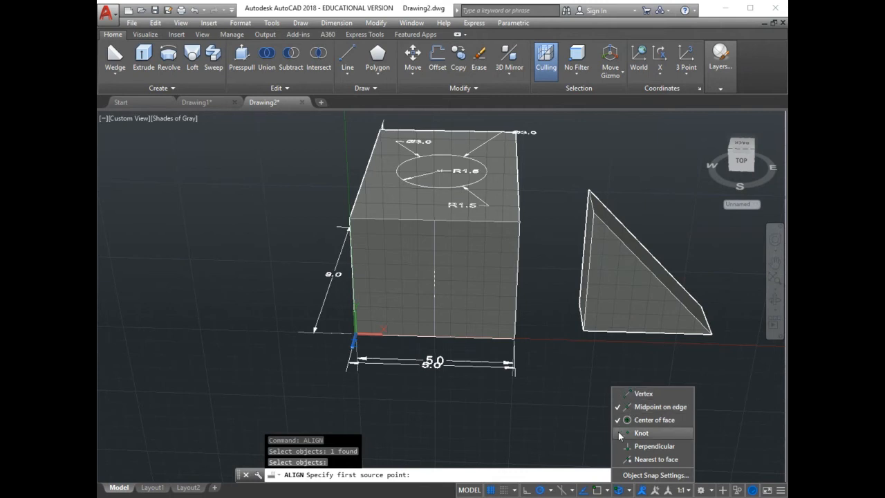
click(653, 419)
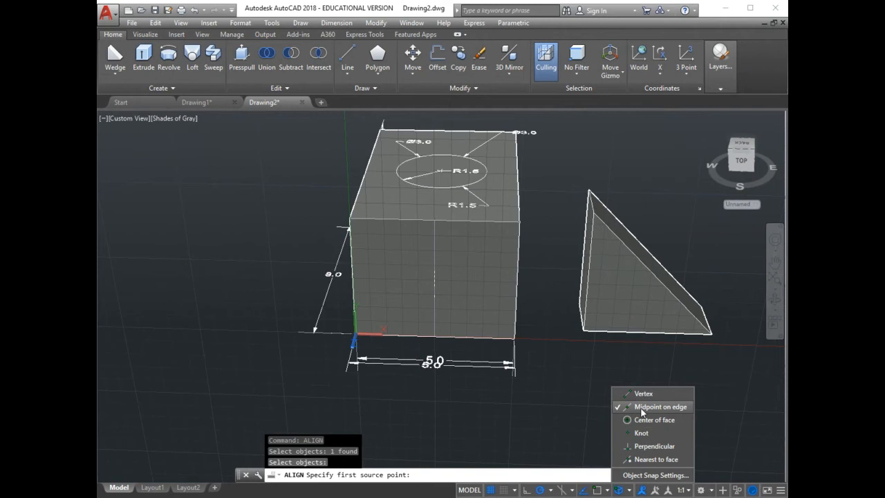
click(588, 389)
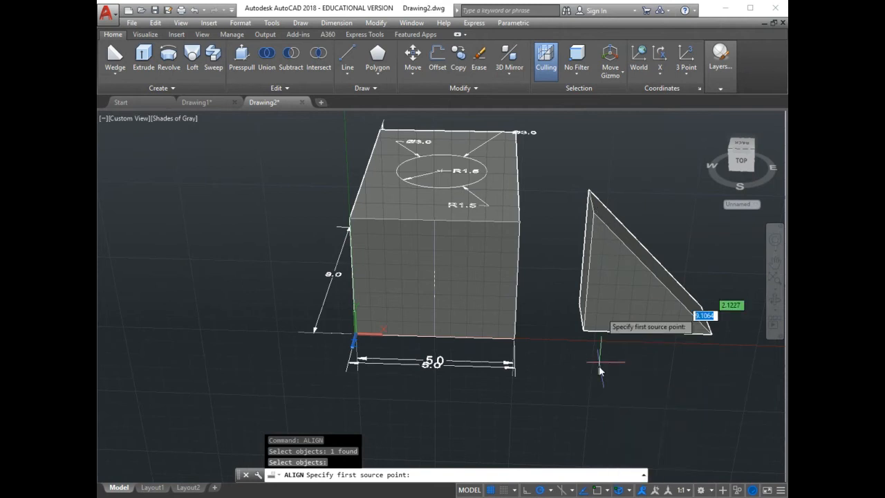
Step: Pair the midpoints of the wedge's short top and bottom edges with the ends of the centre line on the box's front face
click(590, 199)
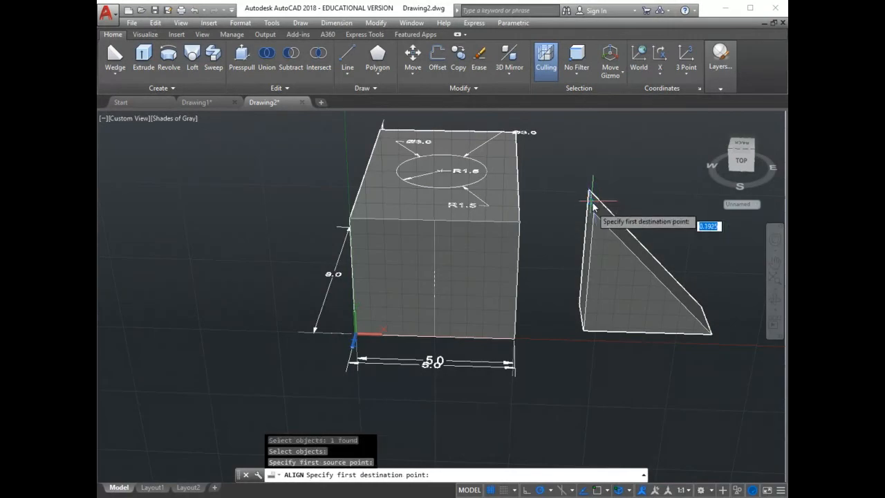
click(436, 223)
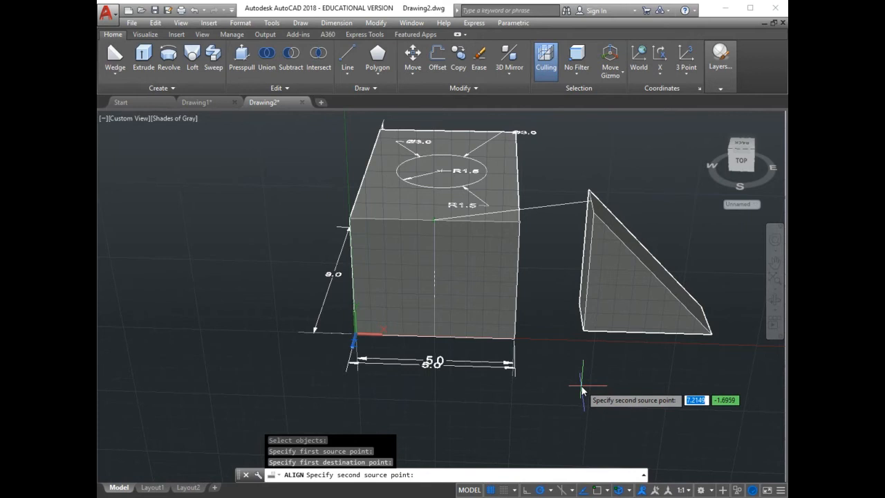
click(582, 318)
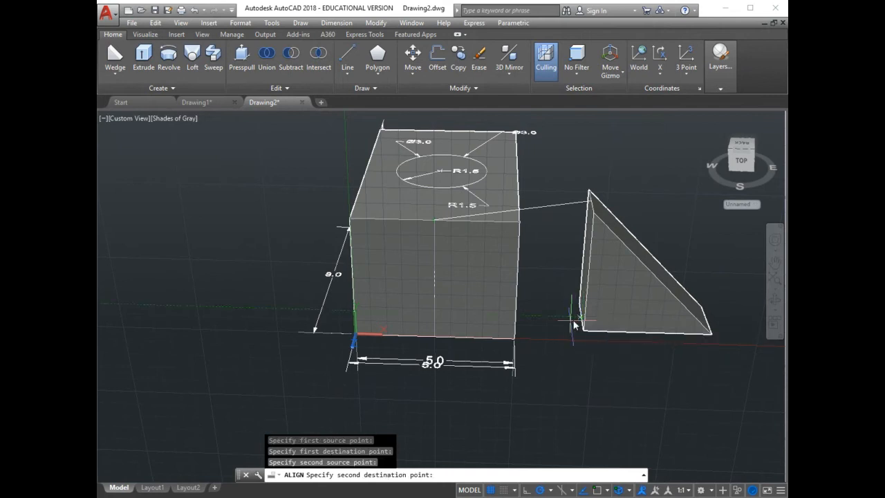
click(437, 343)
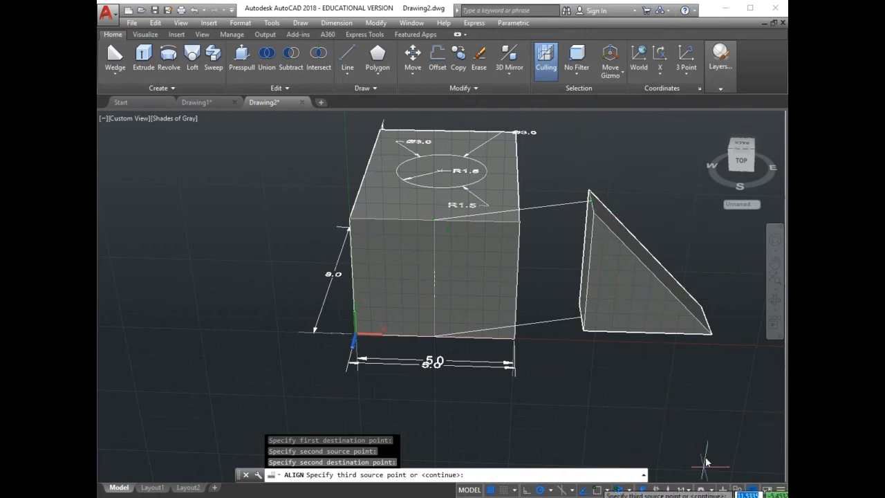
Step: With only the Vertex snap on, align the wedge's near top corner to the box's front top corner above the origin, and undo the alignment
click(629, 489)
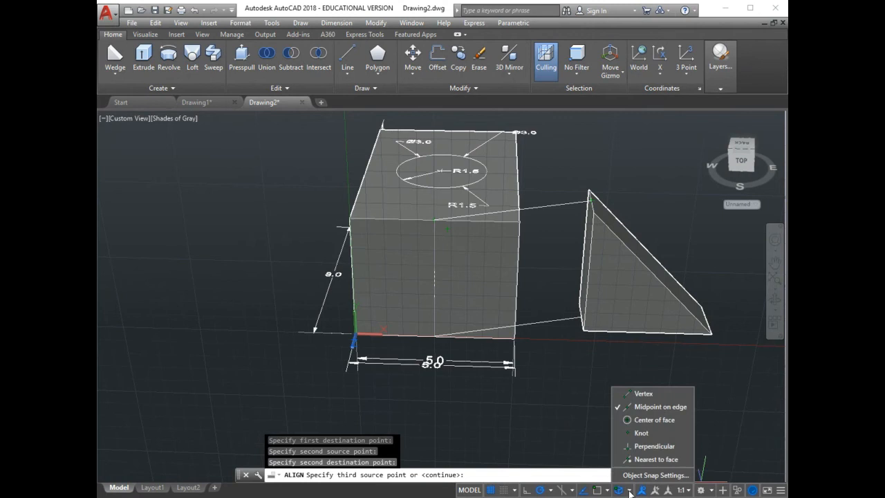
click(628, 419)
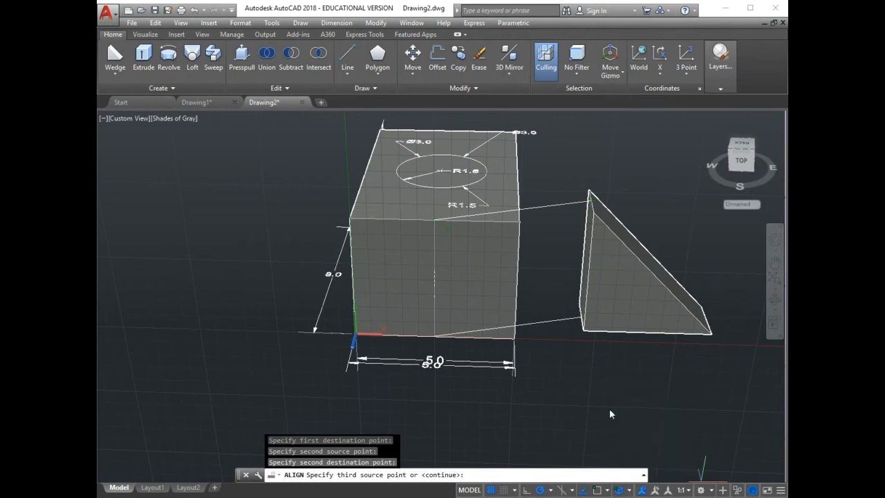
click(630, 490)
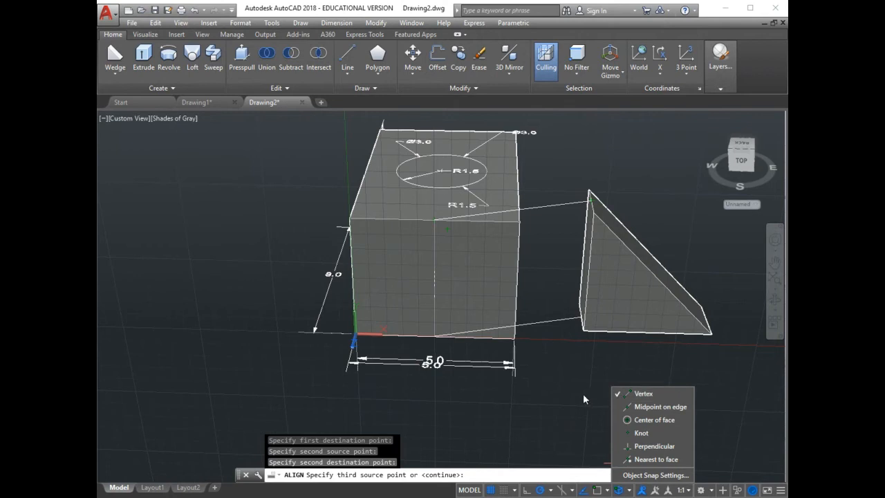
click(593, 211)
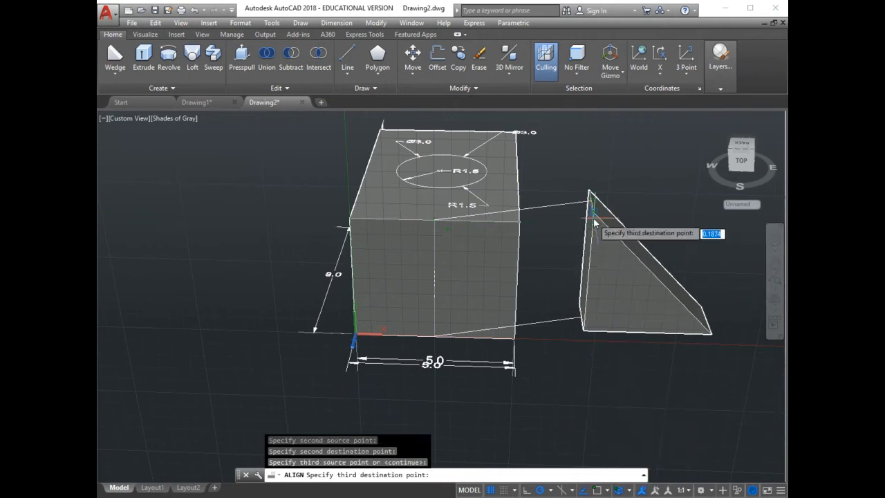
click(349, 223)
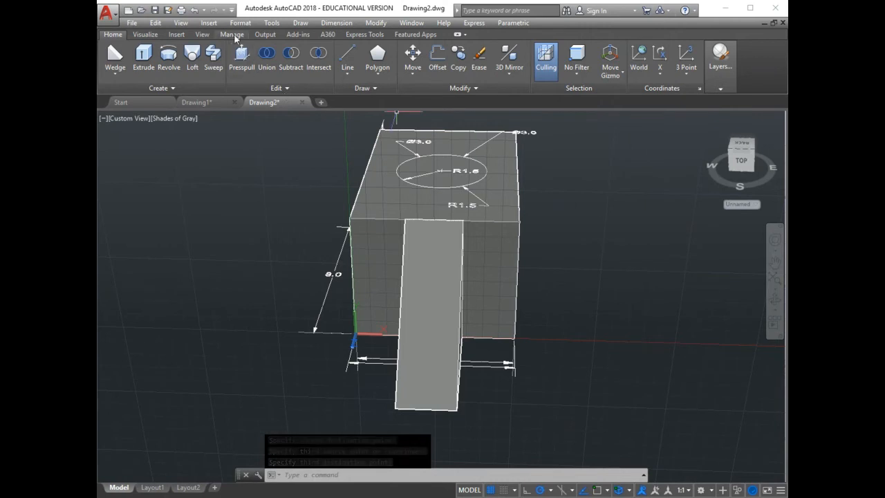
click(194, 9)
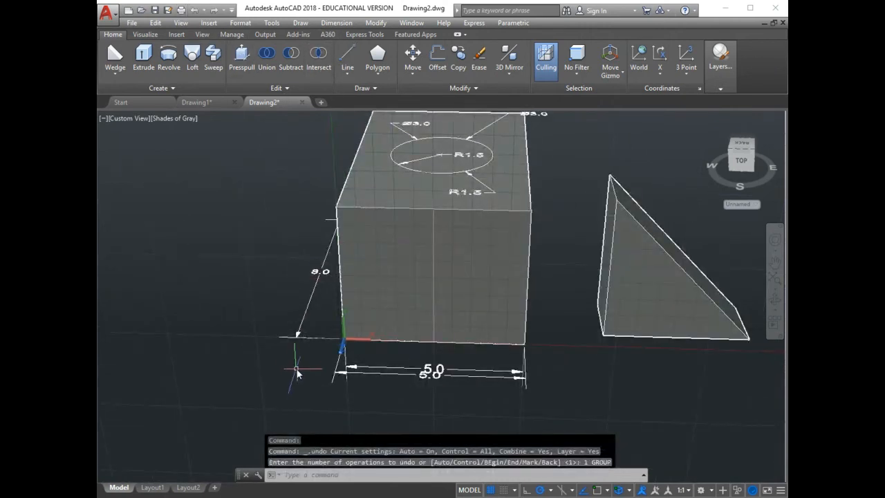
Step: Restart Align on the wedge and pair its near top corner with the box's front top corner above the origin
right_click(407, 291)
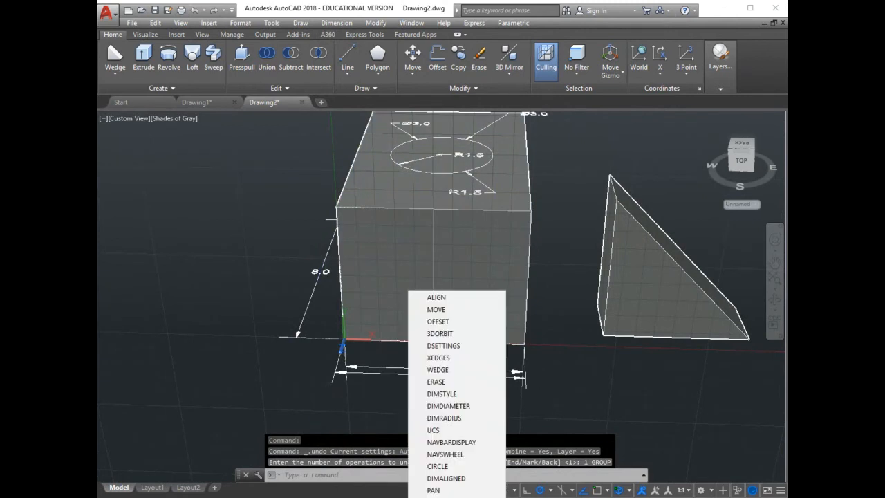
click(439, 302)
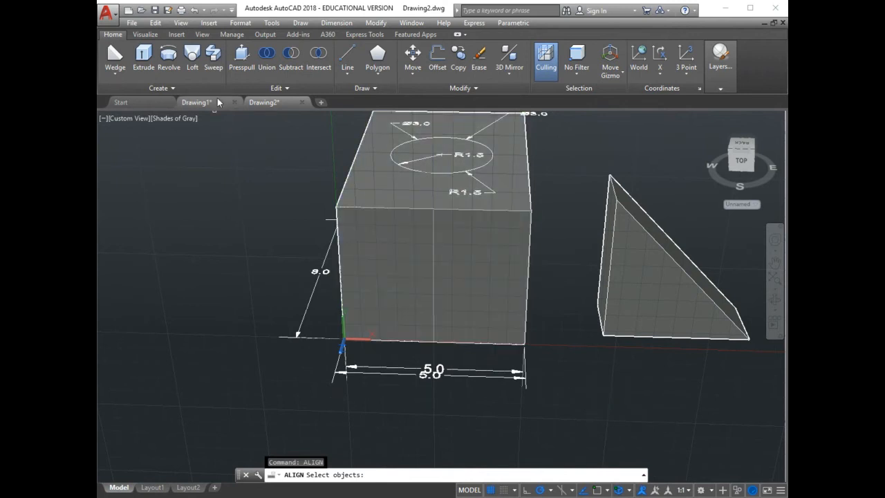
click(282, 88)
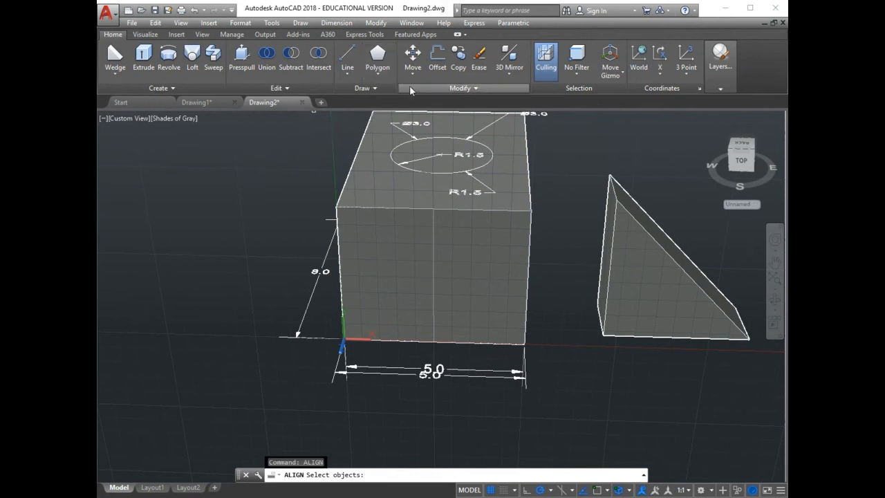
click(474, 88)
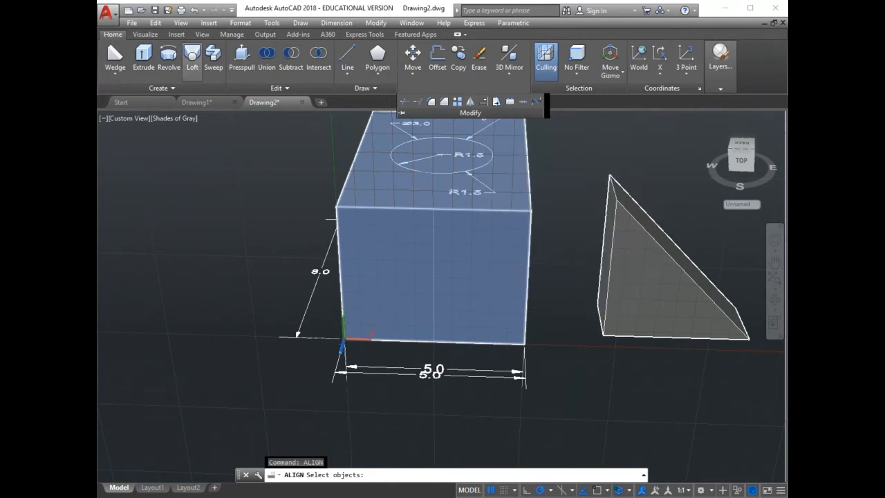
click(635, 303)
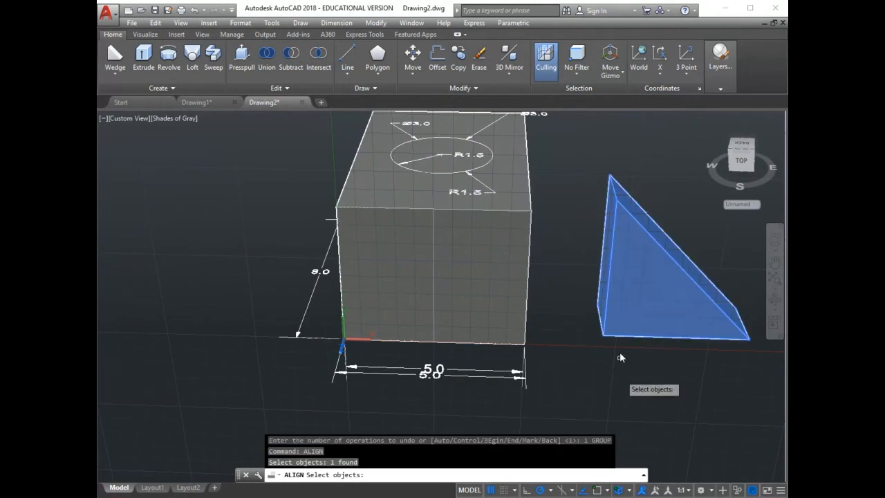
key(Return)
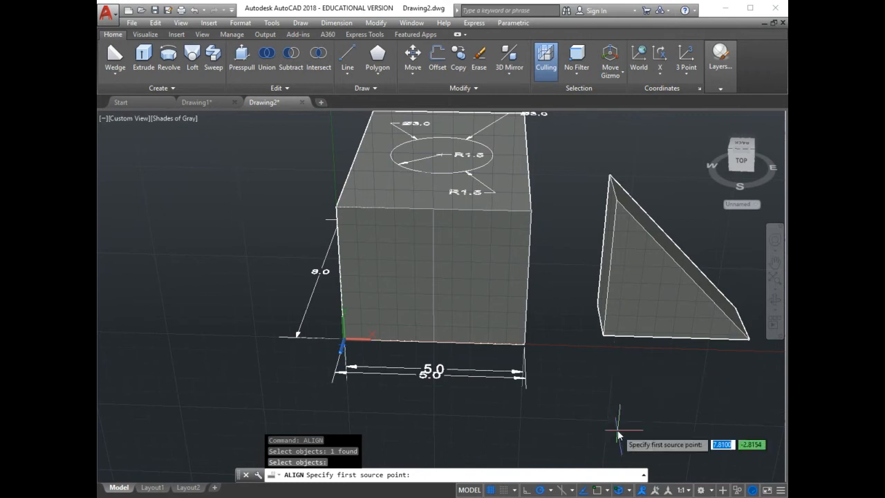
click(617, 207)
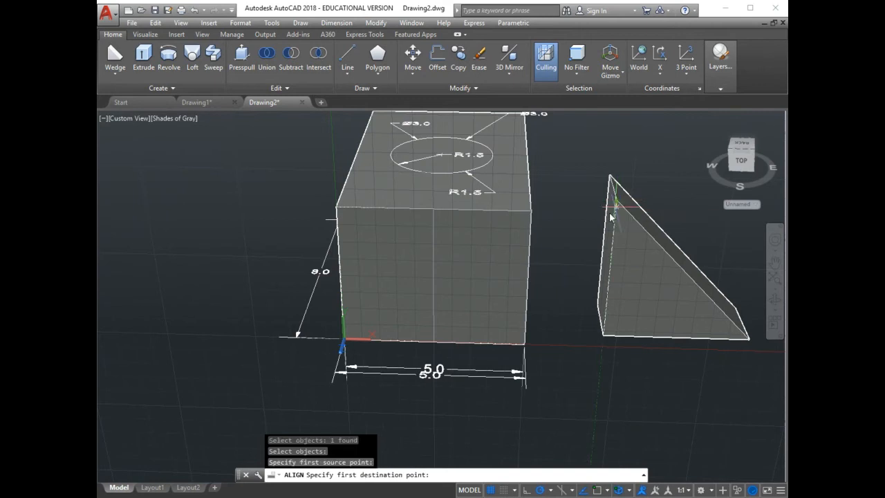
click(334, 209)
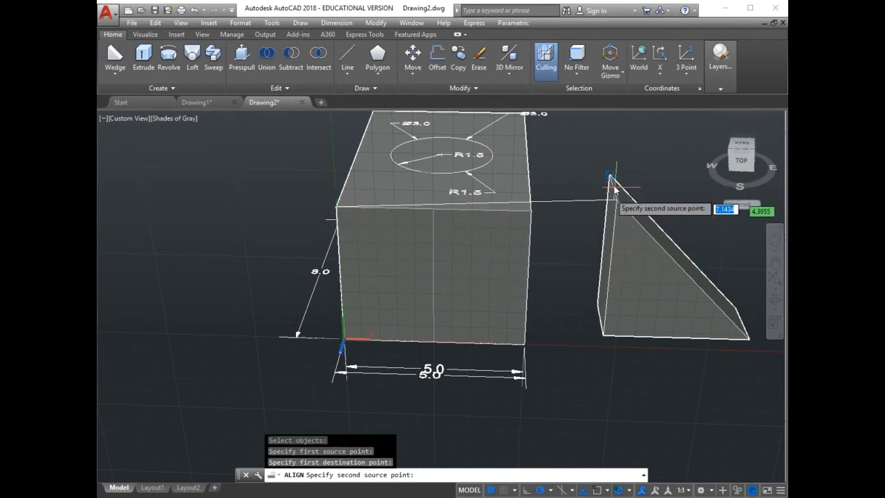
Step: Using the Midpoint on edge snap, align the midpoints of the wedge's short top and bottom edges to the midpoints of the box's front top and bottom edges
click(629, 490)
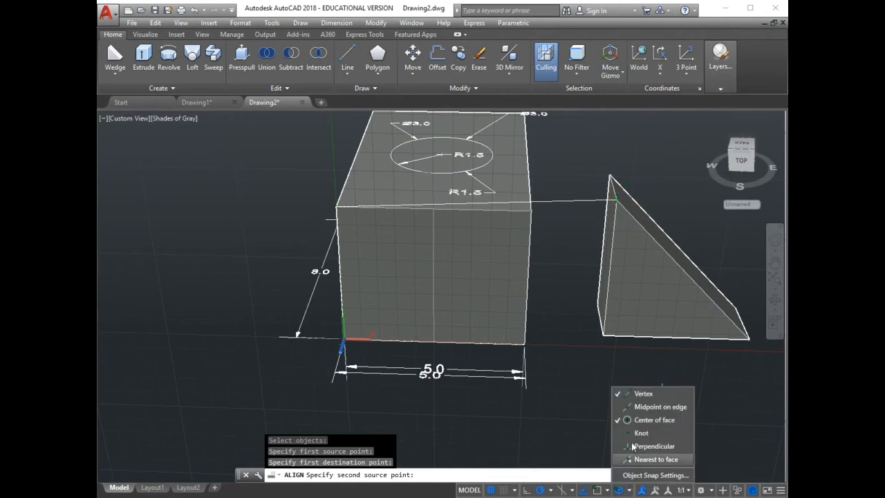
click(624, 394)
click(629, 407)
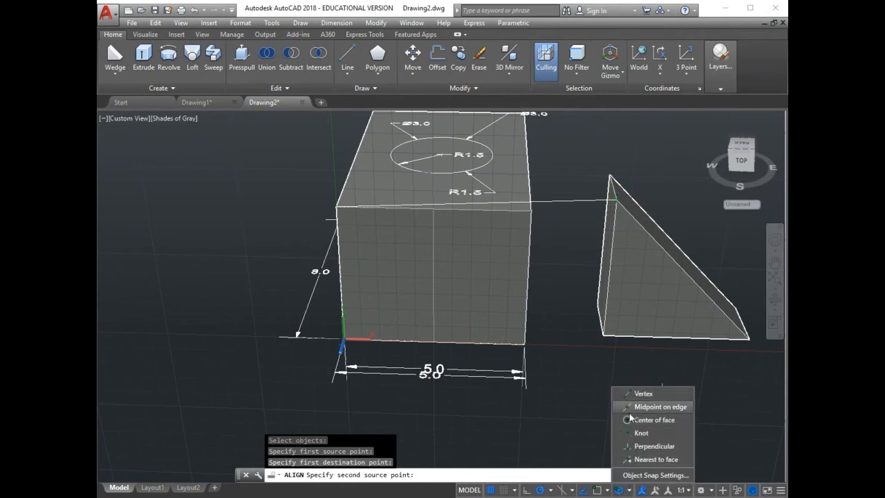
click(613, 188)
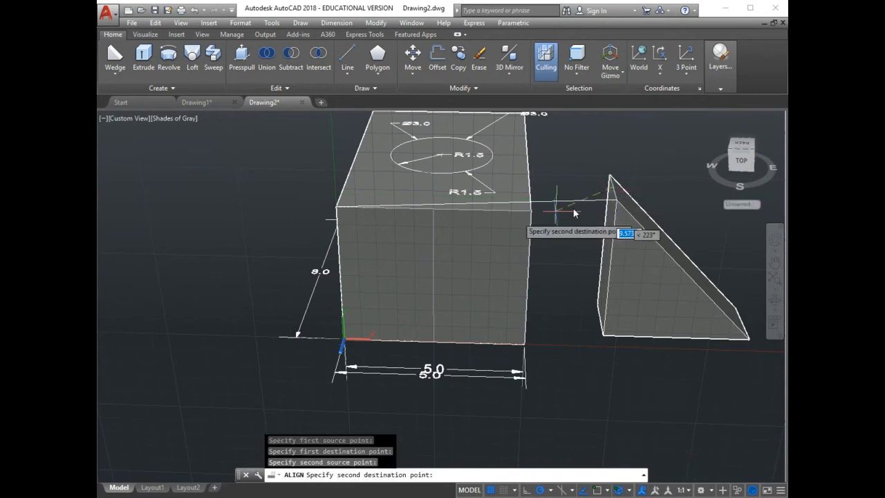
click(432, 211)
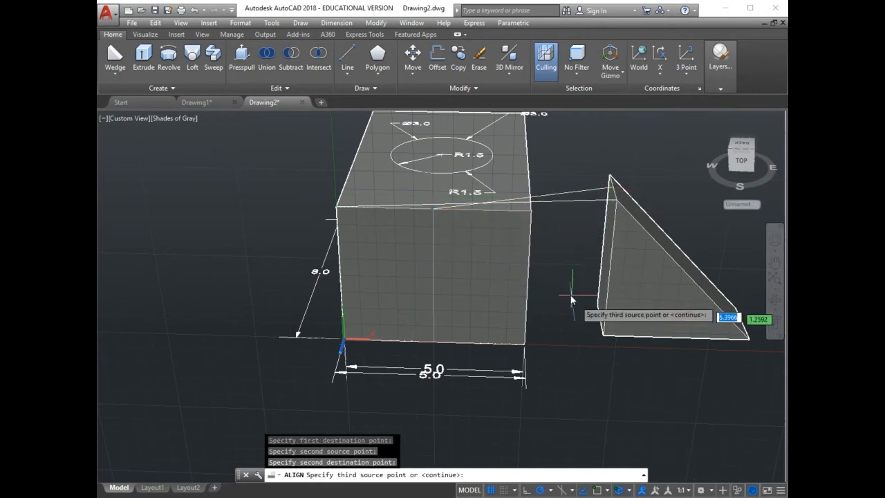
click(600, 323)
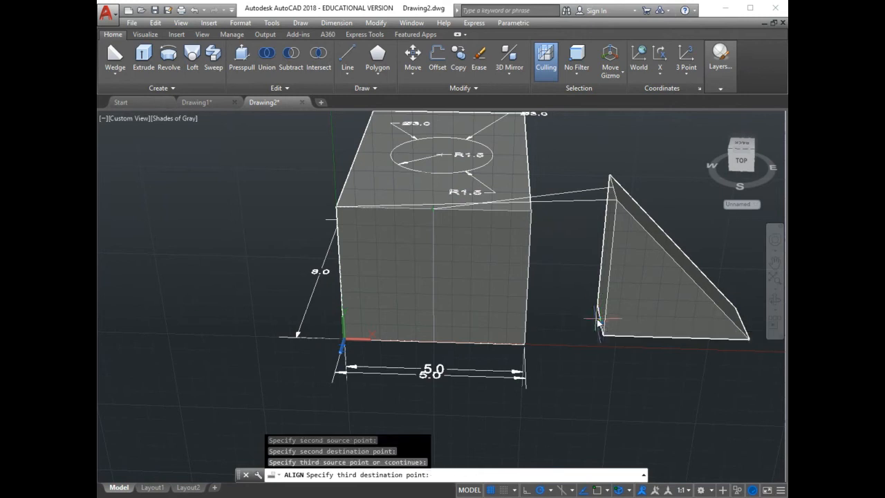
click(433, 342)
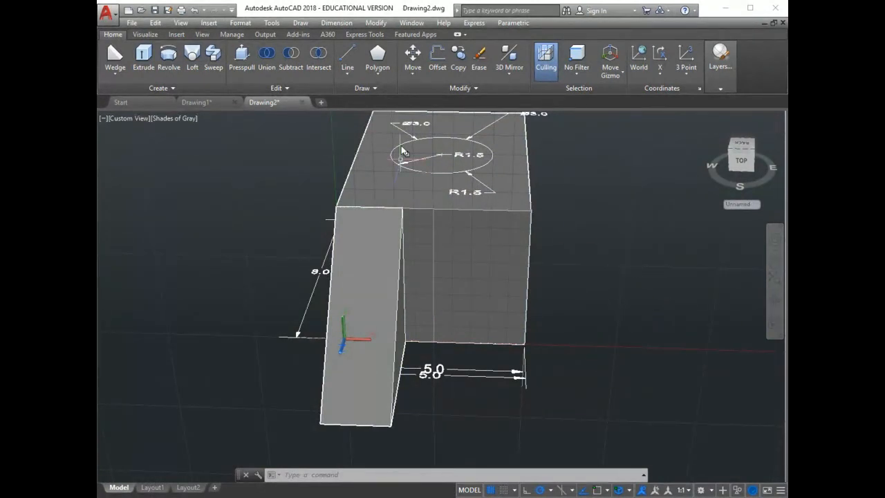
Step: Union the wedge and the box into a single solid
scroll(446, 298, down, 1)
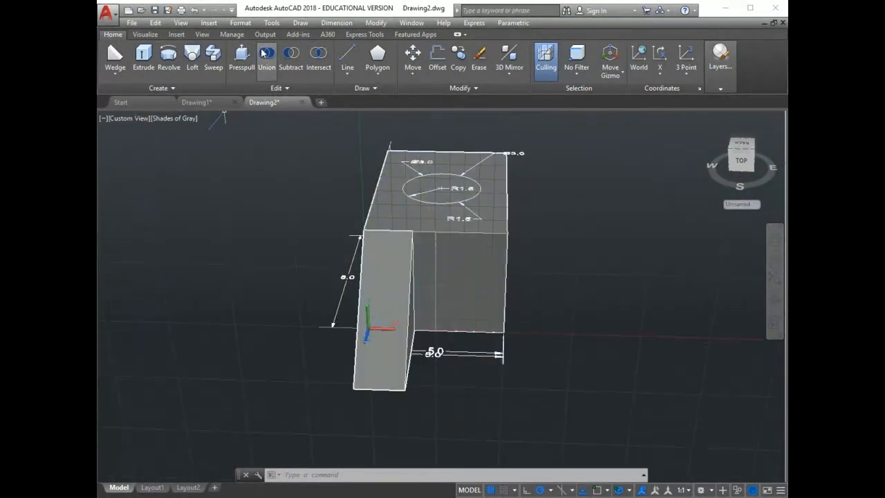
click(264, 60)
click(402, 283)
click(449, 320)
click(458, 287)
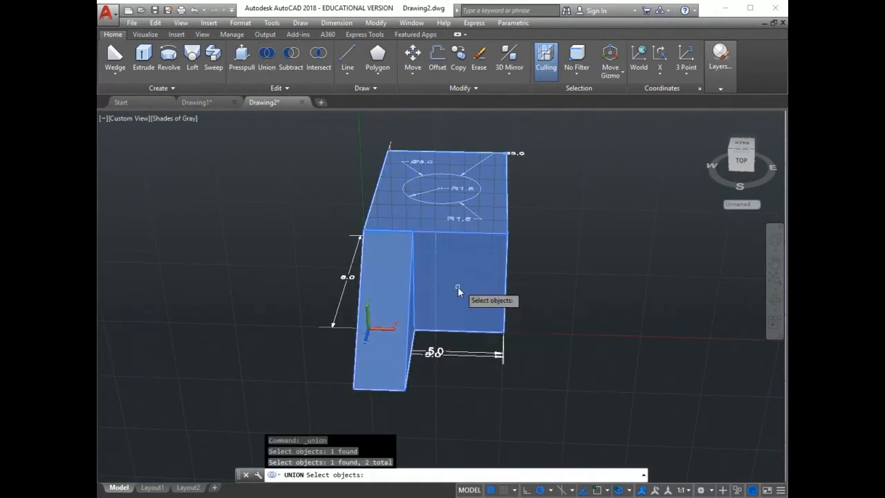
click(416, 308)
click(442, 334)
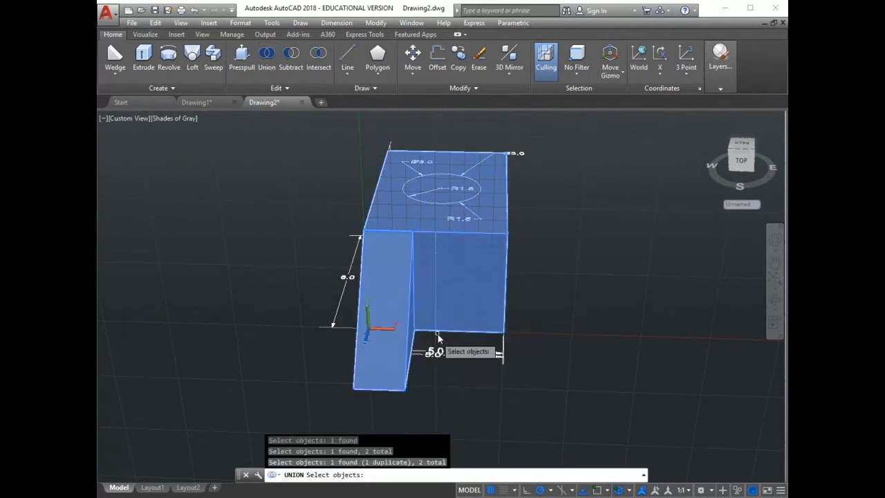
key(Return)
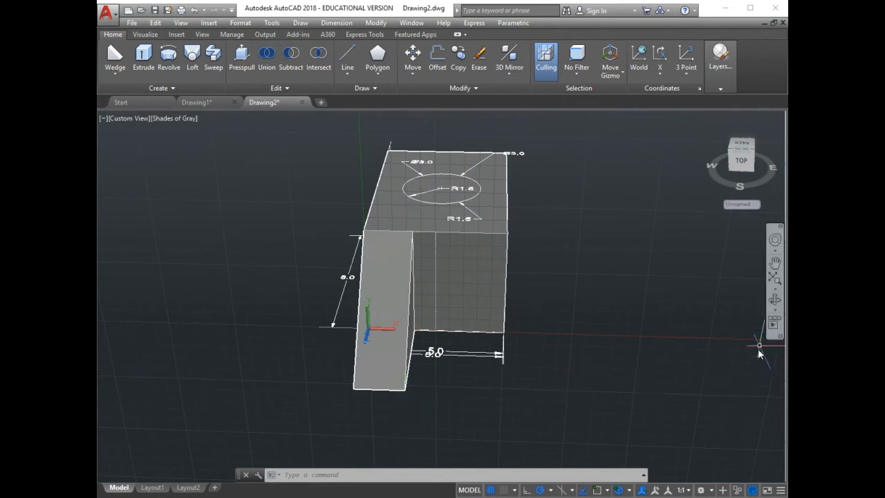
Step: Try to align the UCS to the wedge's sloping face by picking its near top corner with the Center of face snap on
click(774, 299)
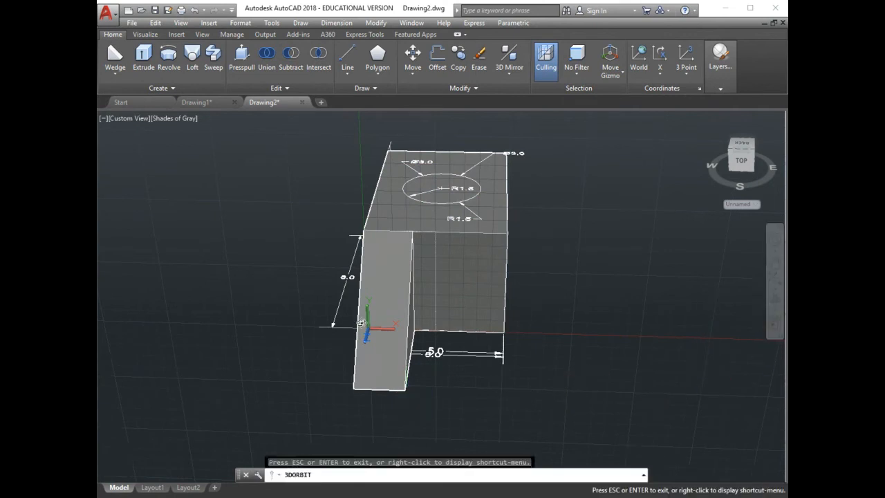
drag(324, 353, 442, 361)
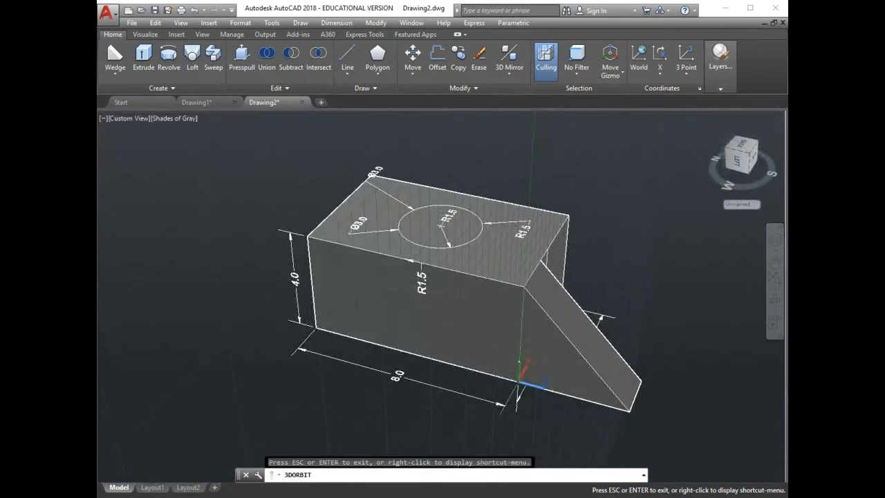
key(Escape)
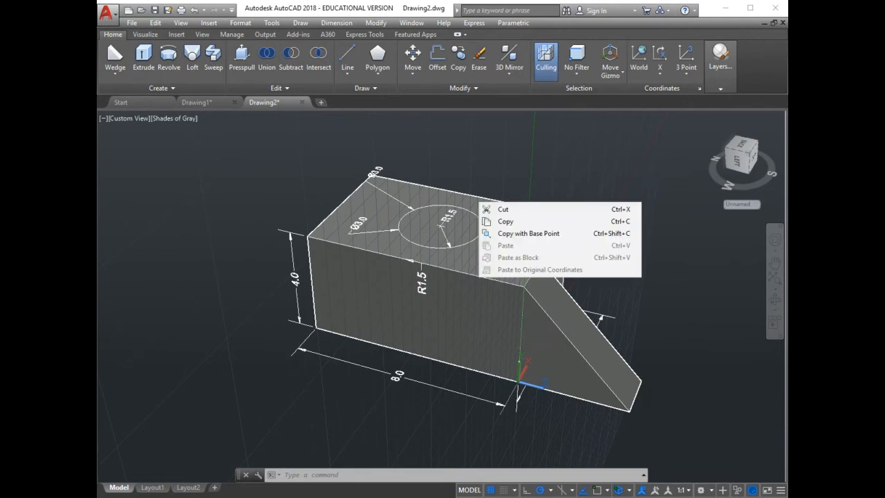
mouse_move(674, 192)
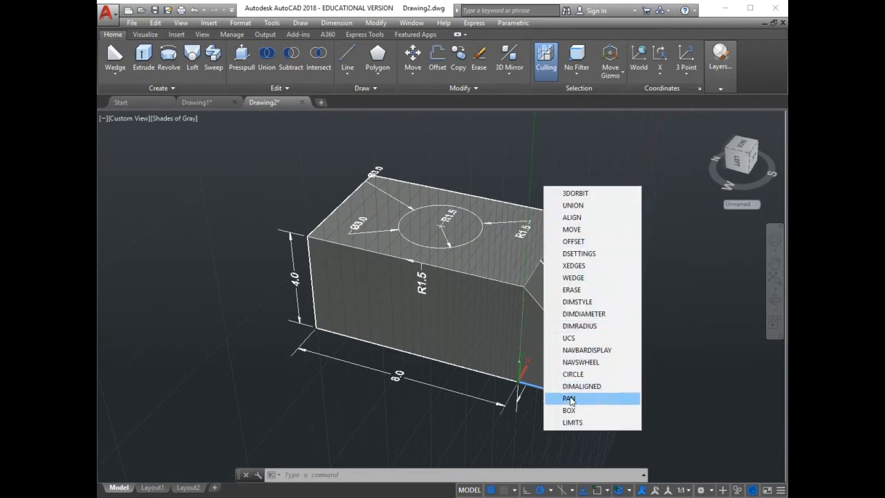
click(569, 338)
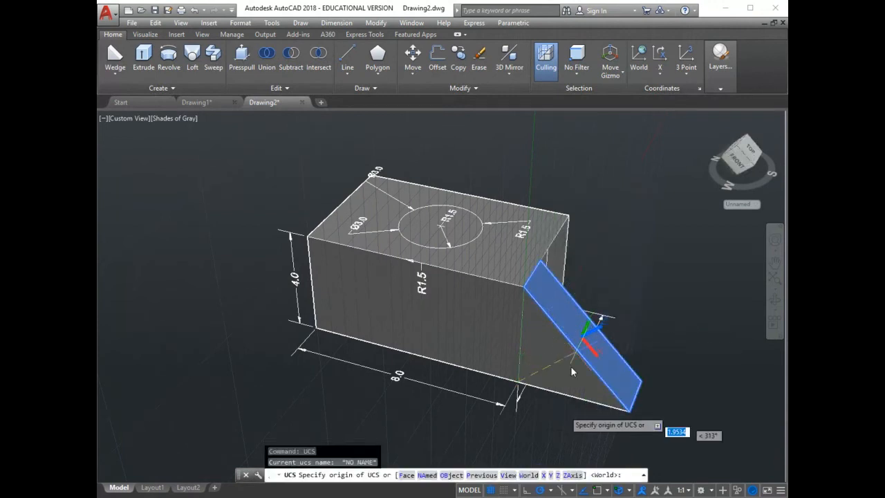
text(f)
key(Return)
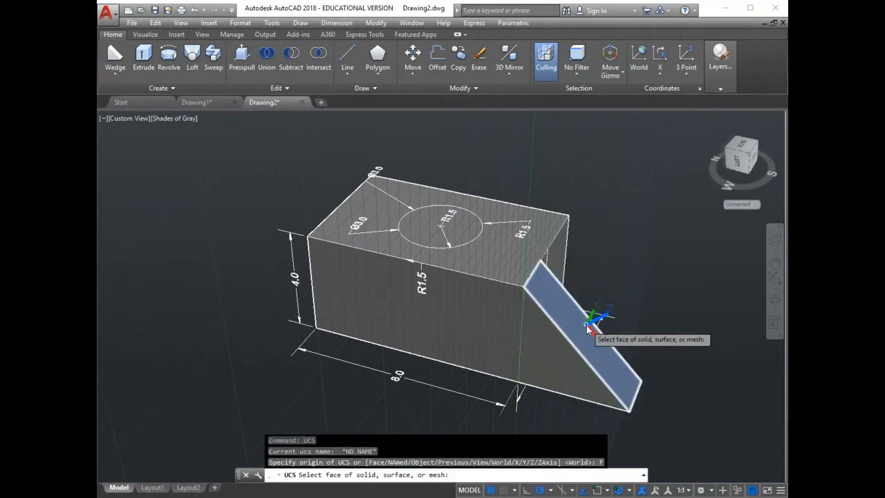
click(630, 492)
click(650, 419)
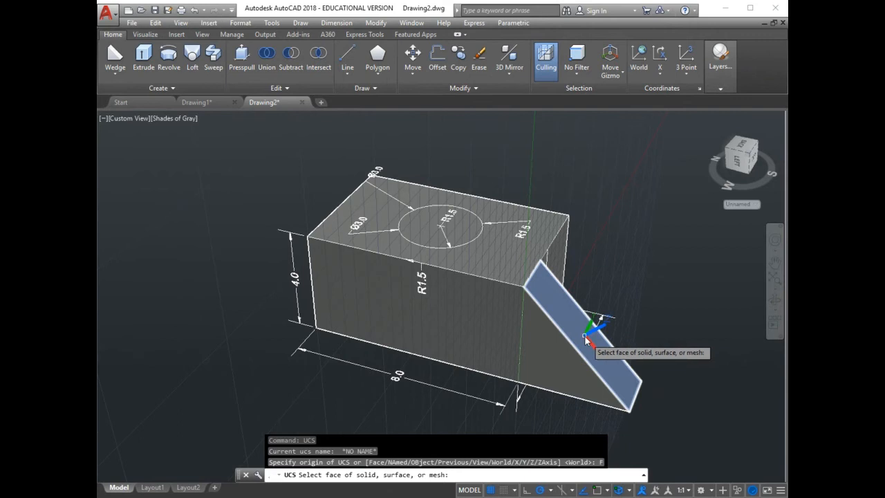
scroll(576, 337, up, 2)
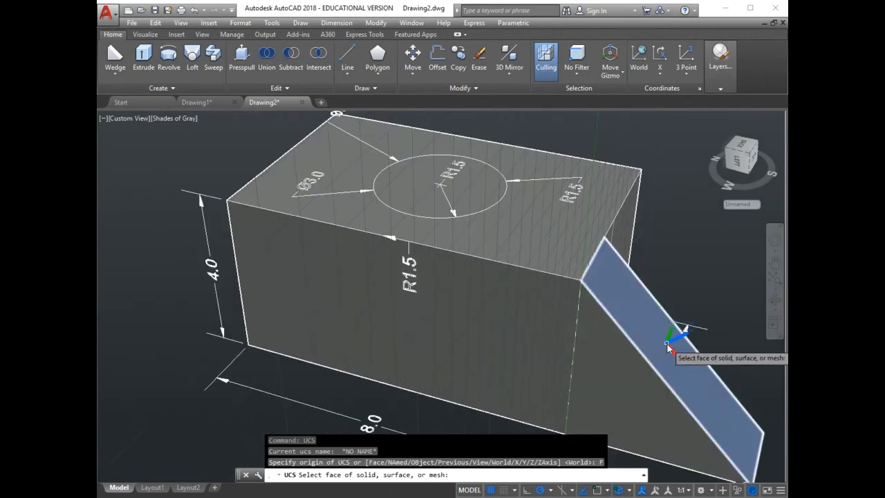
scroll(672, 366, down, 2)
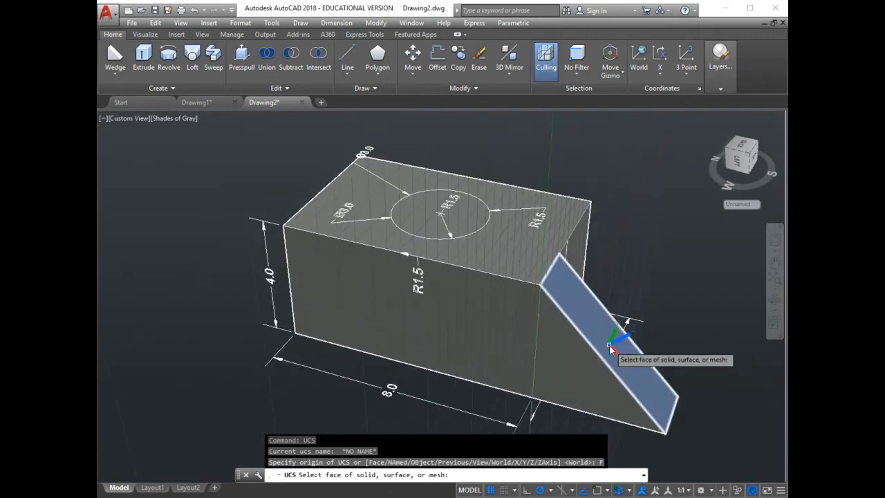
click(628, 489)
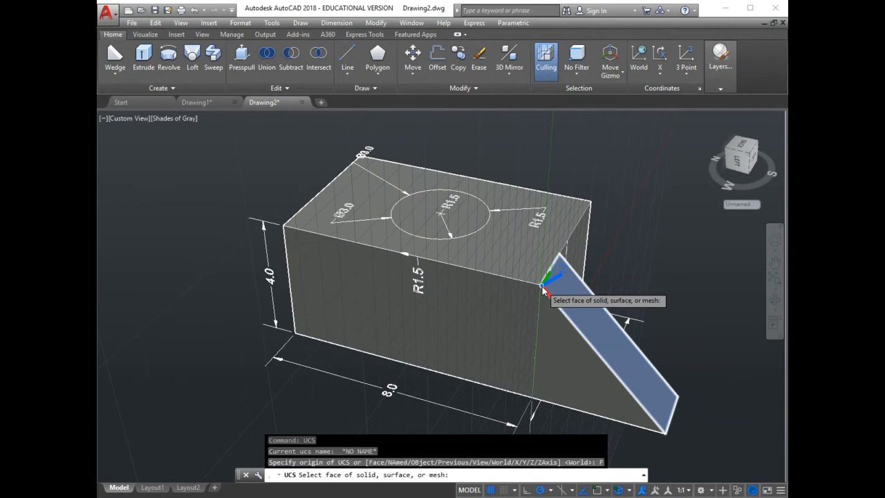
click(542, 286)
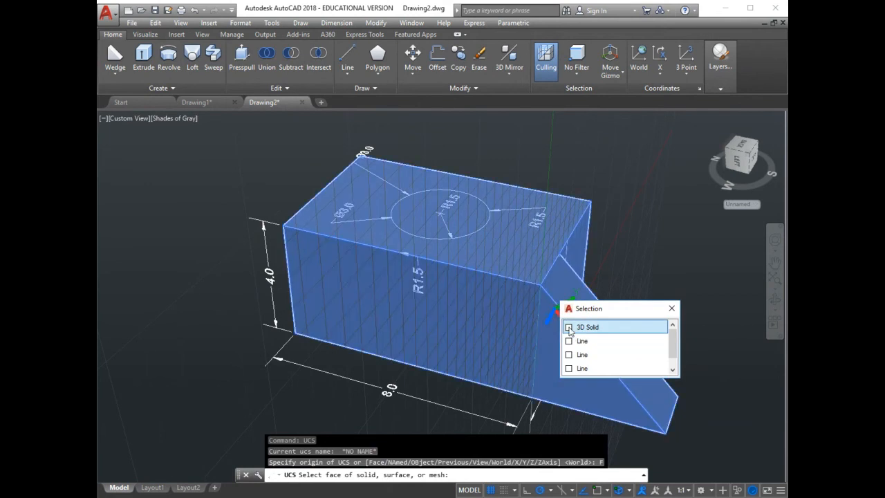
click(671, 308)
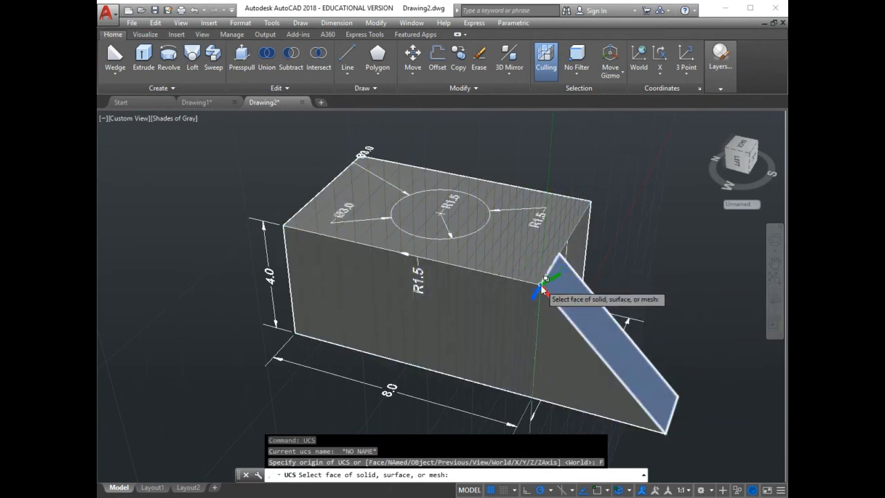
key(Escape)
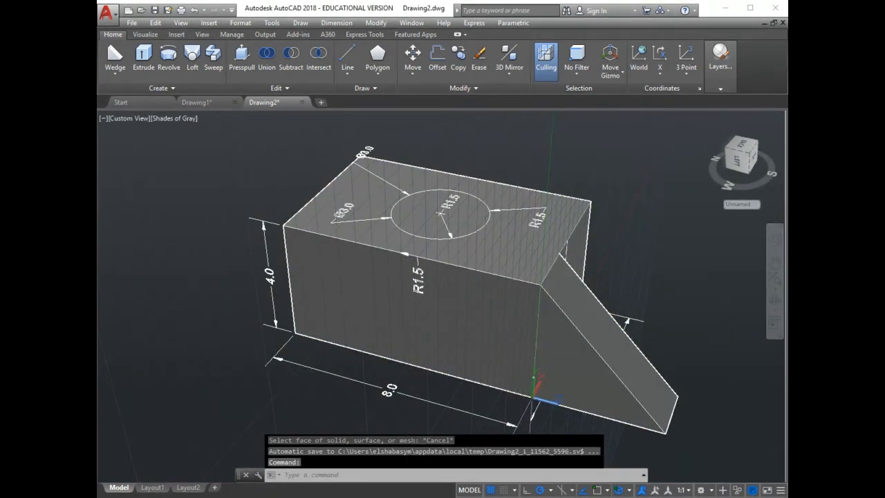
Step: Restart the UCS command with the Face option and leave Vertex as the only active 3D object snap
text(ucs)
key(Return)
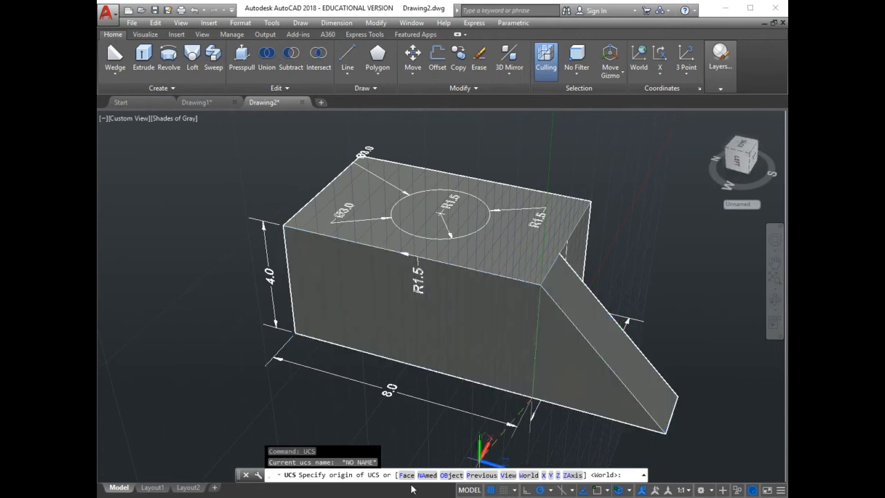
text(F)
key(Return)
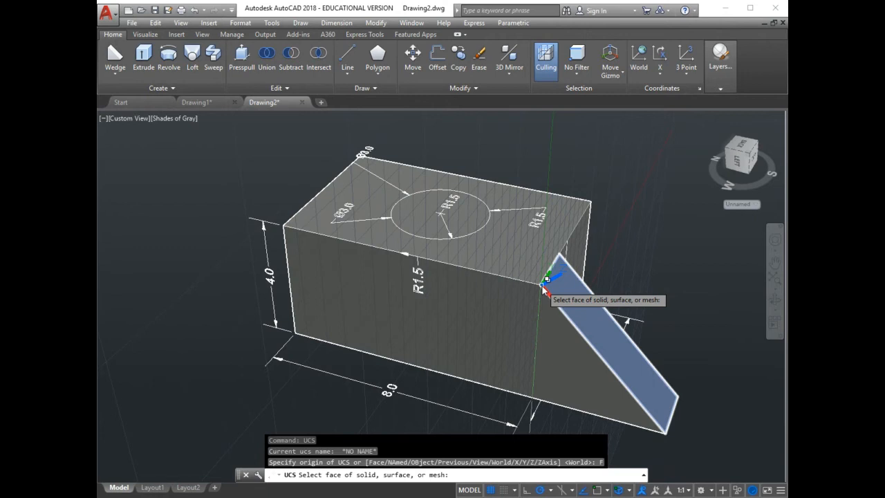
click(626, 489)
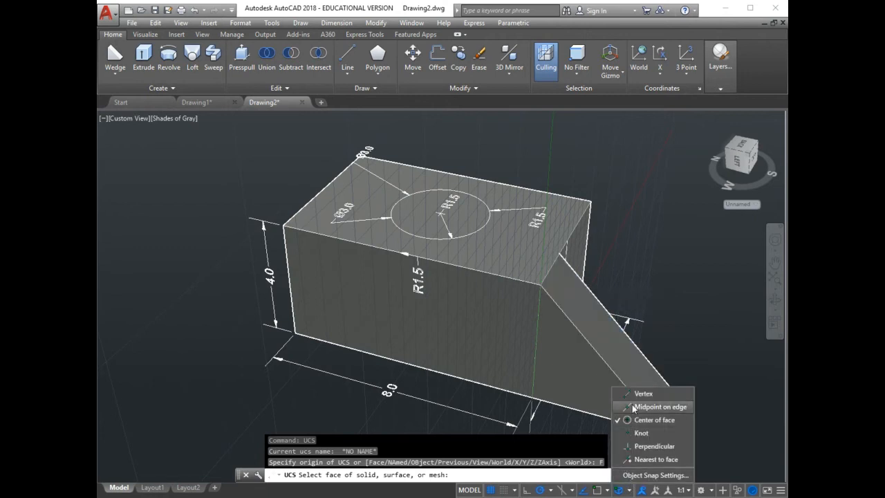
click(641, 394)
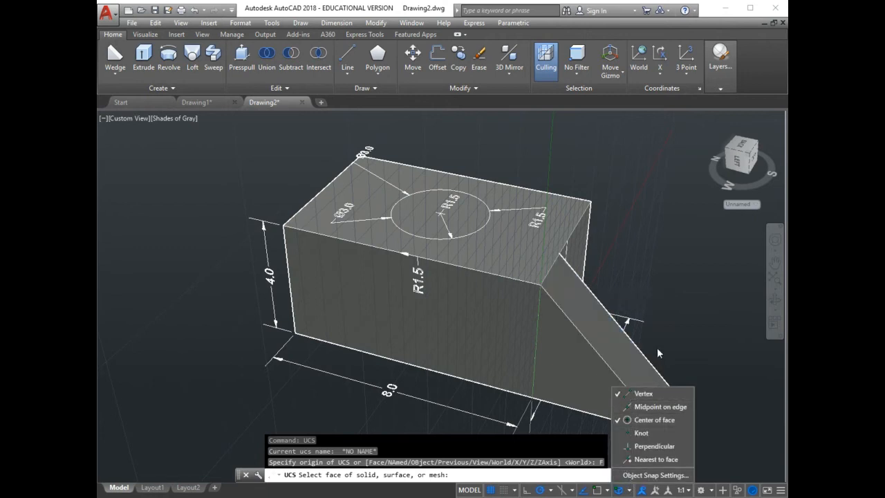
click(646, 419)
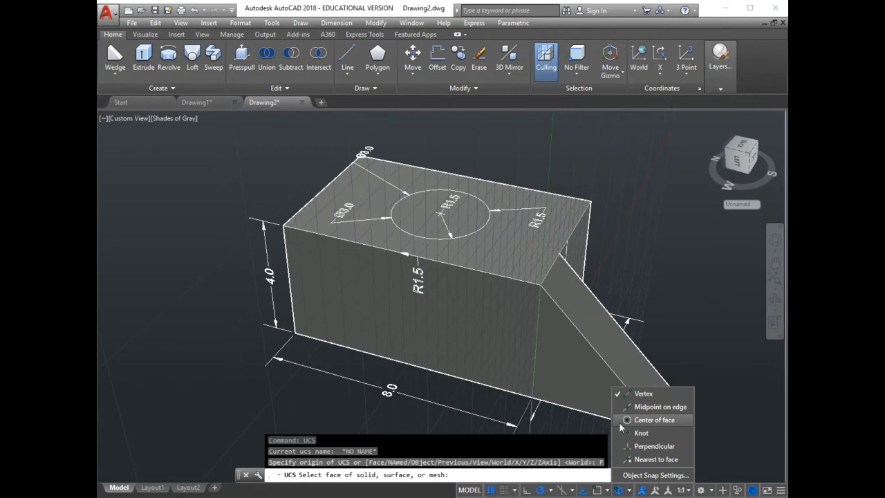
click(689, 288)
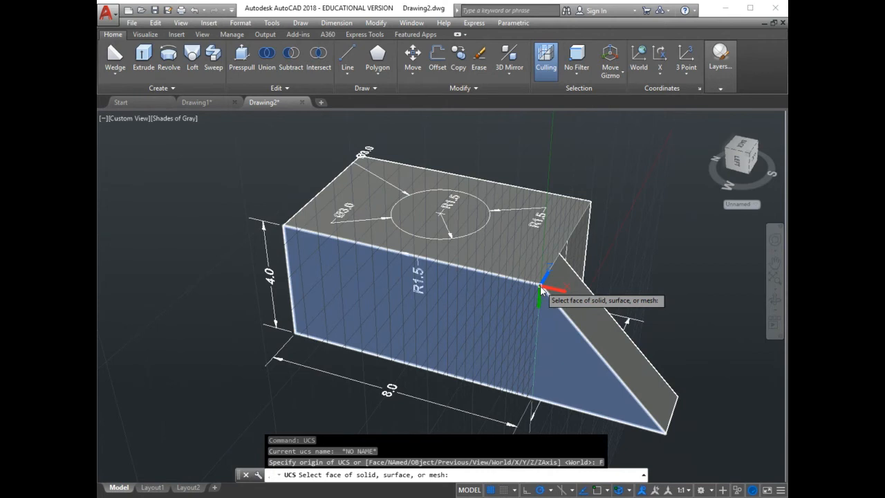
Step: Try to pick the solid's sloping face for the UCS at the wedge's near top corner
click(540, 289)
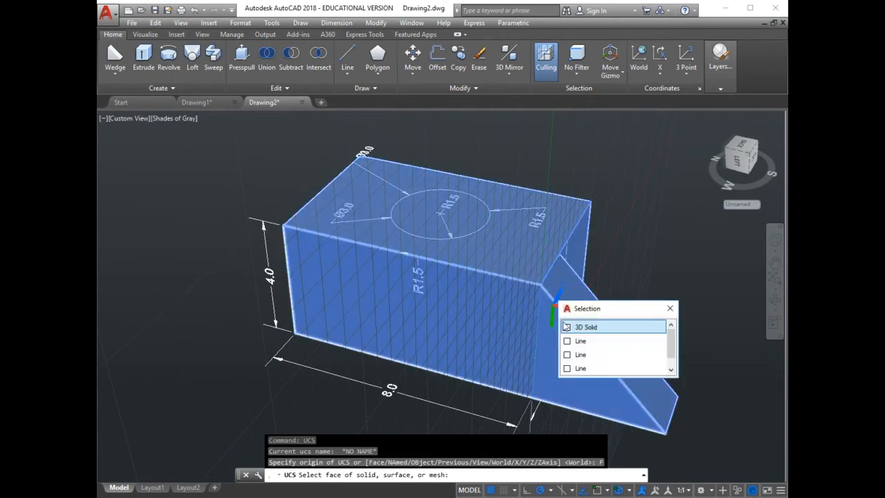
click(567, 328)
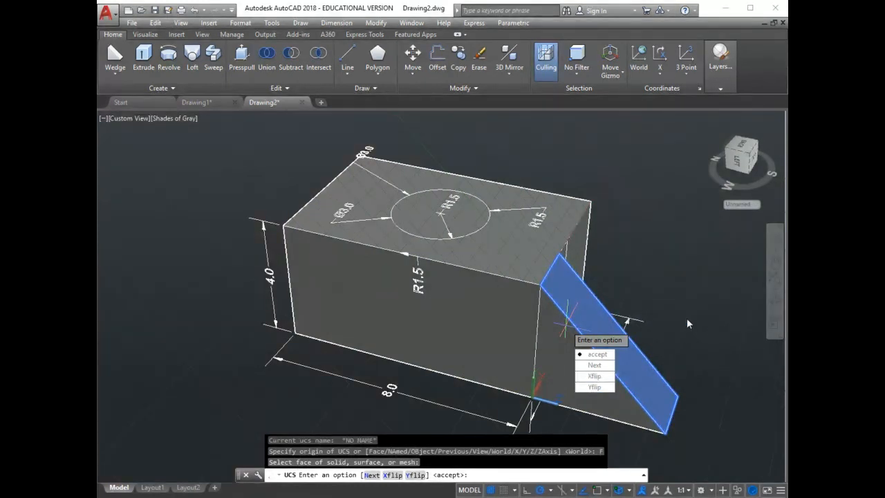
key(Escape)
Step: Restart the UCS command and place its origin on the wedge's near top corner
scroll(535, 247, up, 3)
scroll(533, 237, down, 4)
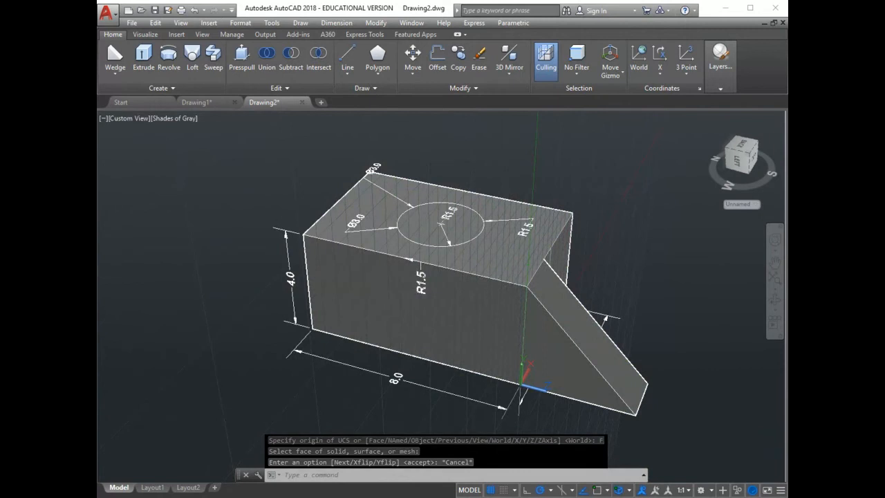
key(Return)
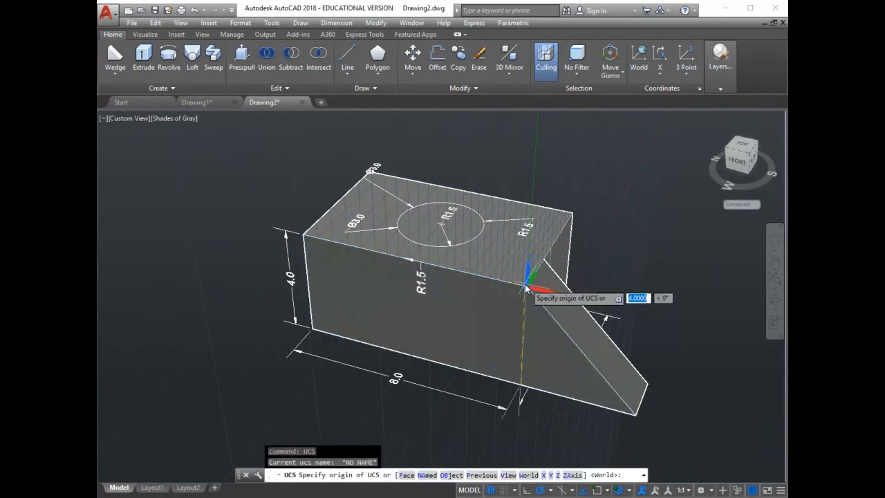
click(527, 291)
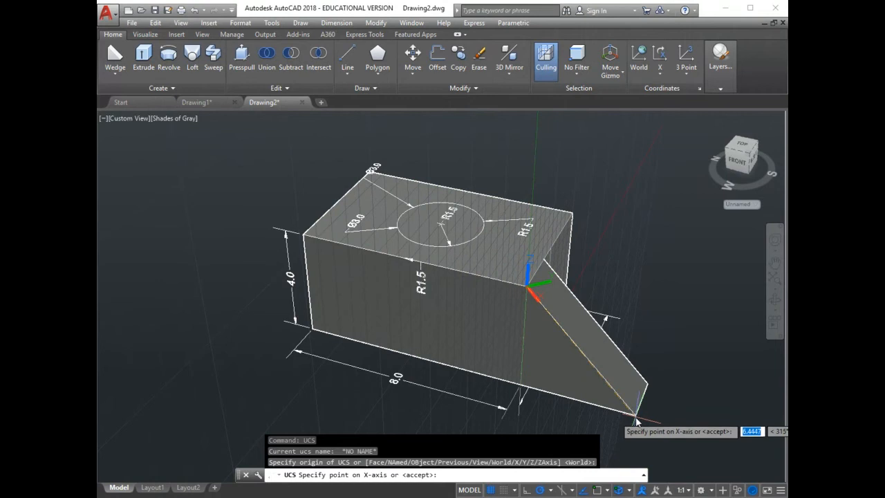
Step: Turn on 2D object snap alongside the 3D object snap for picking the UCS X-axis point
click(630, 490)
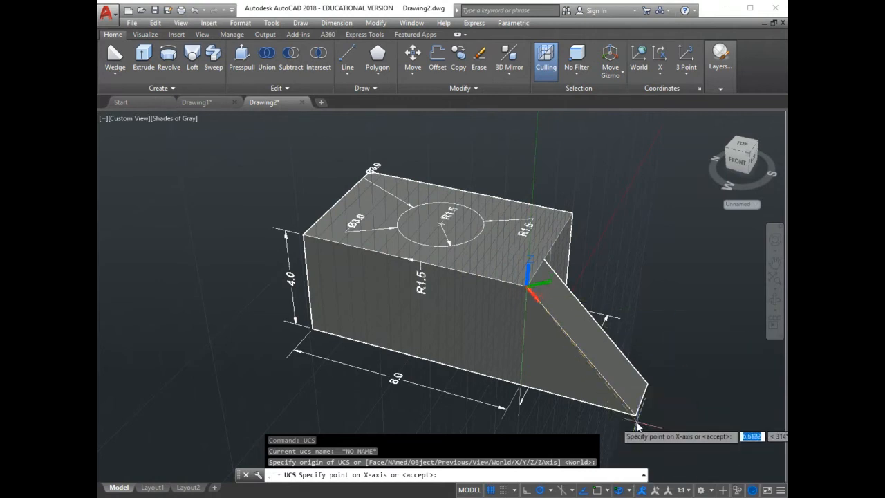
scroll(639, 421, up, 2)
scroll(646, 422, down, 2)
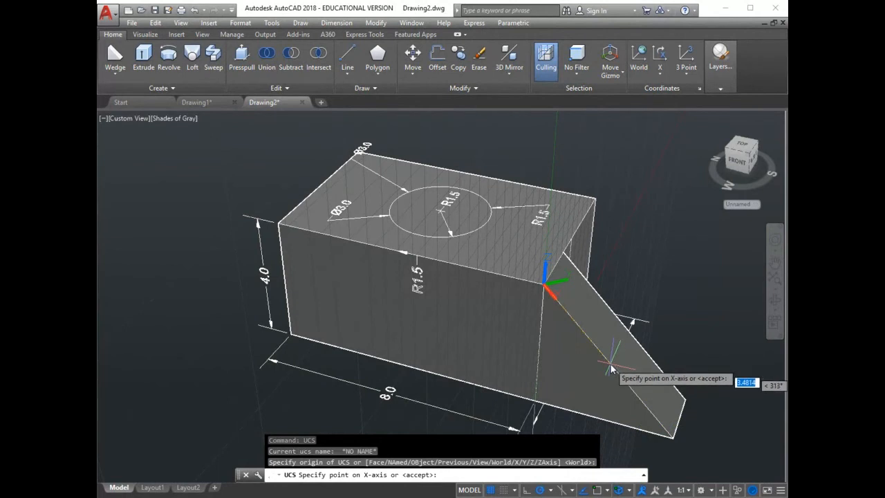
click(602, 491)
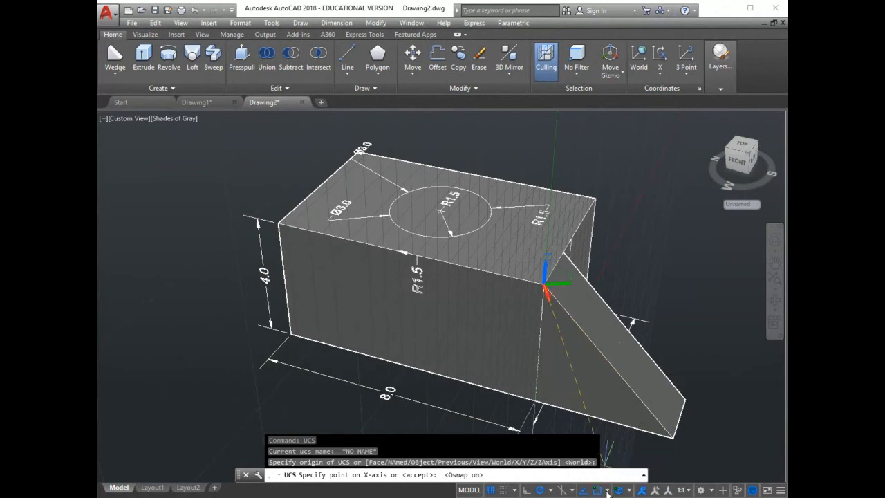
click(607, 490)
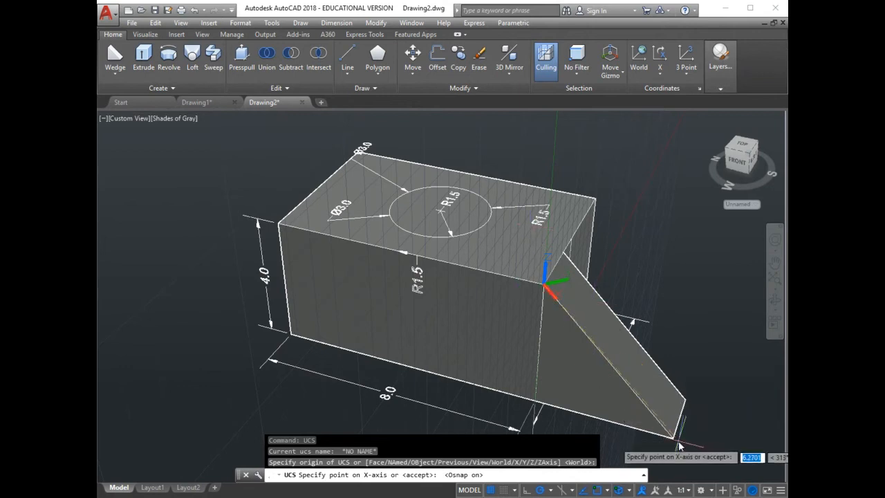
scroll(679, 443, up, 2)
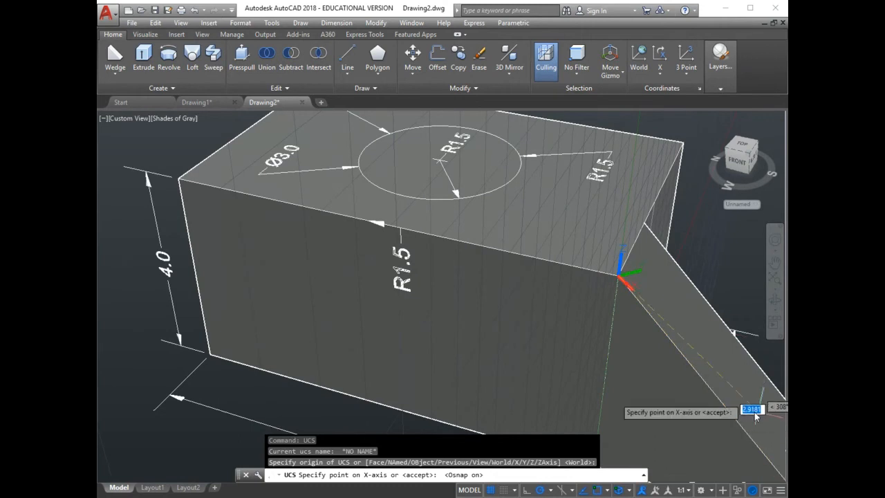
scroll(755, 415, down, 4)
click(619, 489)
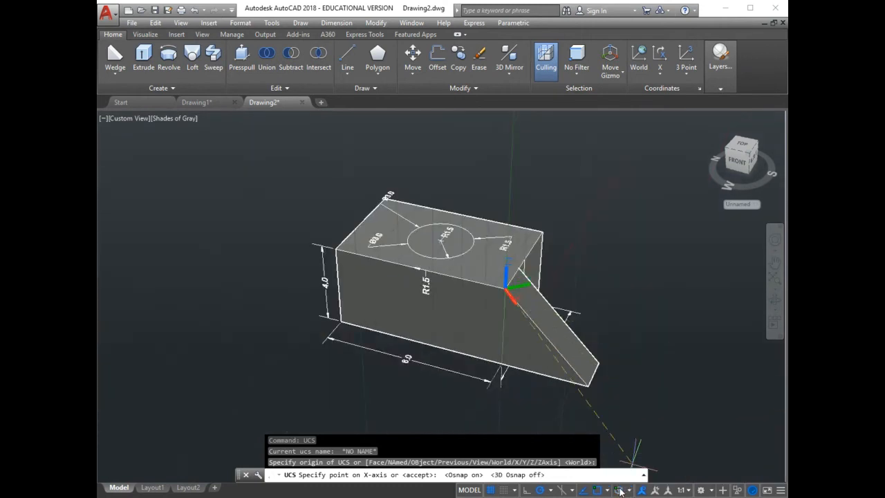
click(620, 490)
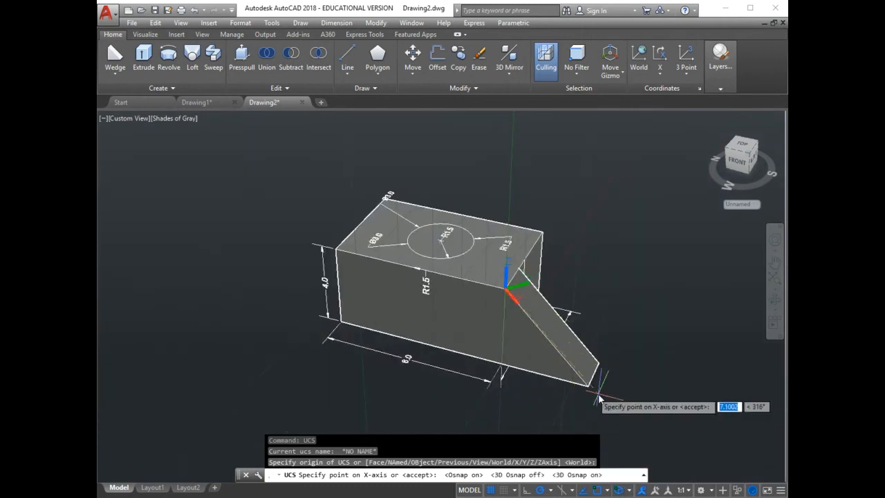
Step: Examine the wedge's sloping face and its near bottom corner from the wedge end of the solid
scroll(588, 392, up, 2)
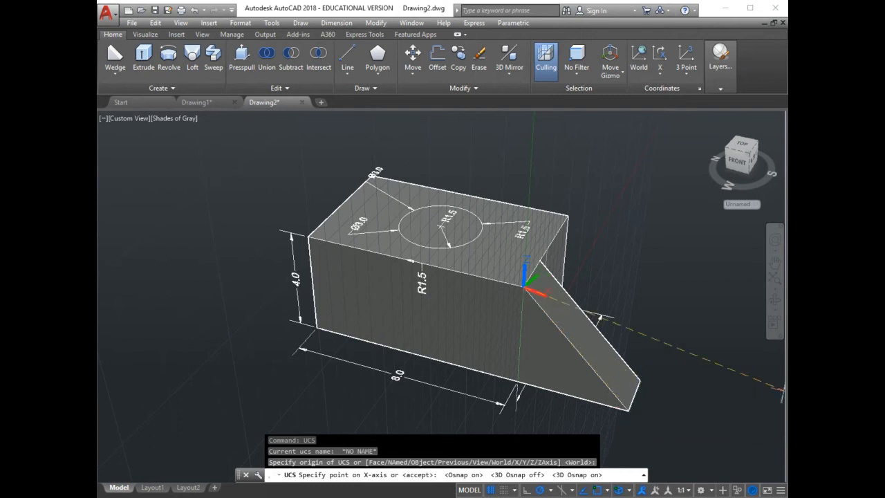
click(774, 299)
drag(640, 396, 577, 382)
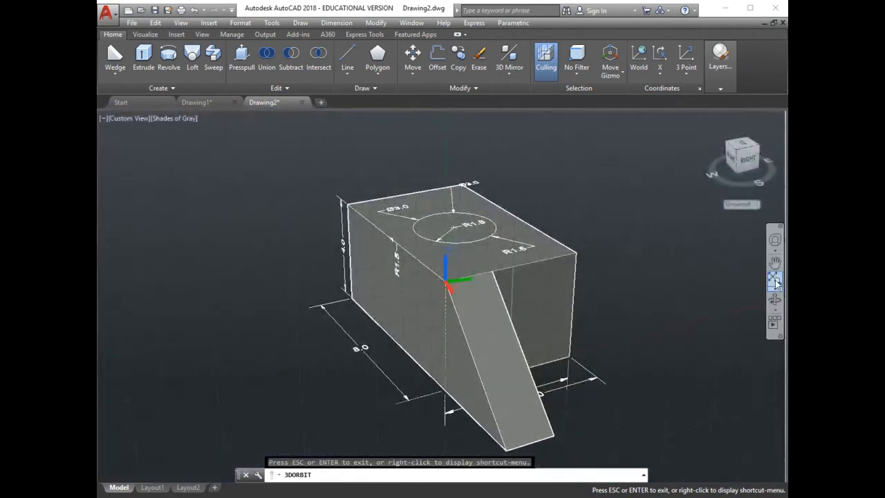
click(777, 268)
drag(536, 303, 501, 226)
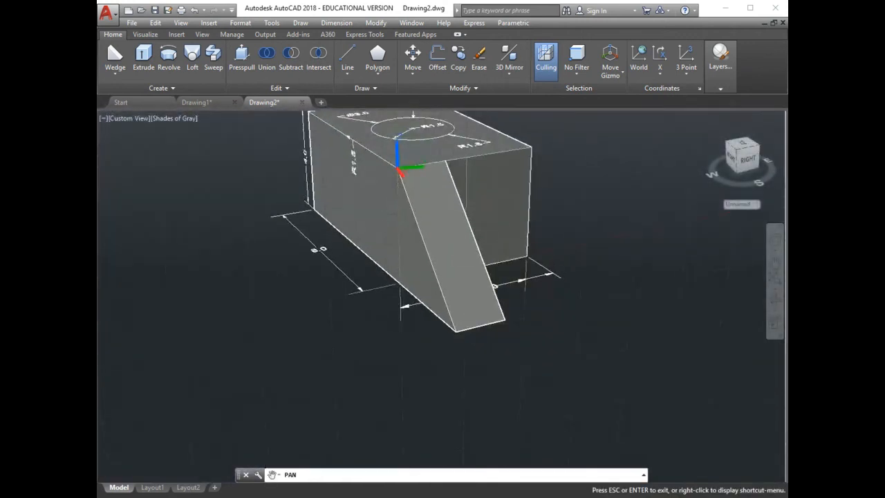
key(Escape)
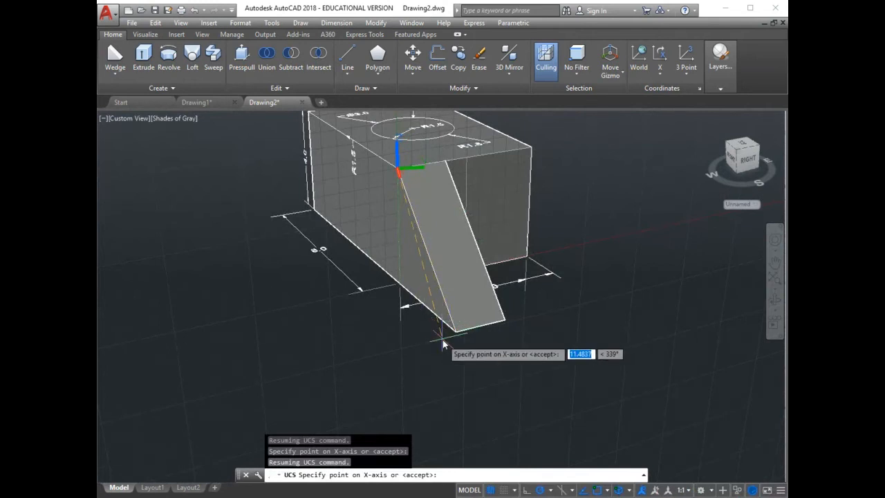
scroll(443, 339, up, 2)
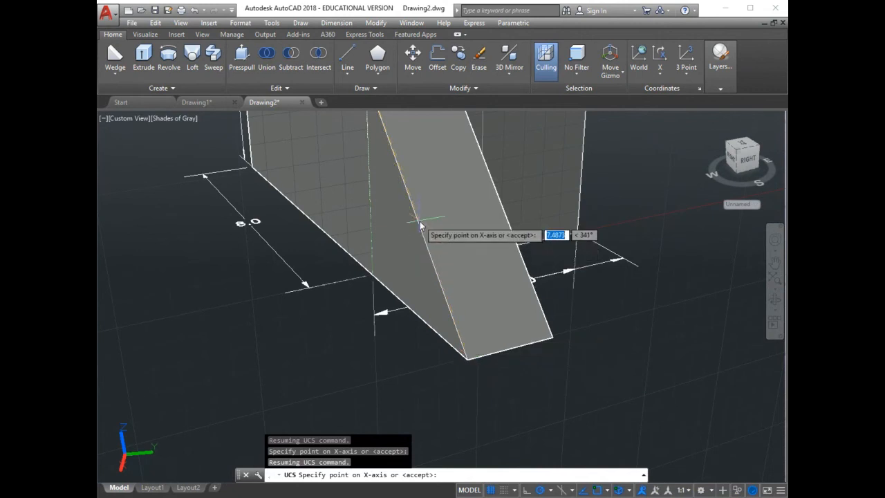
scroll(419, 222, down, 2)
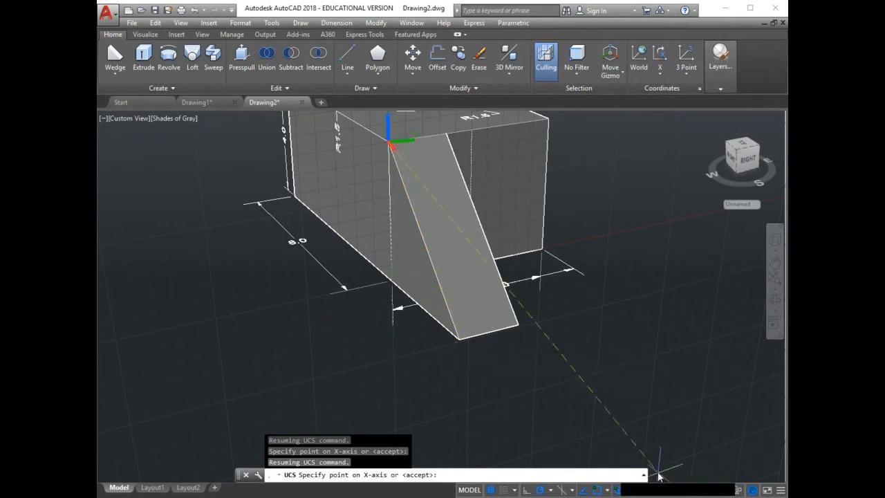
Step: Check the active object snap modes and cancel the unfinished UCS placement
click(607, 490)
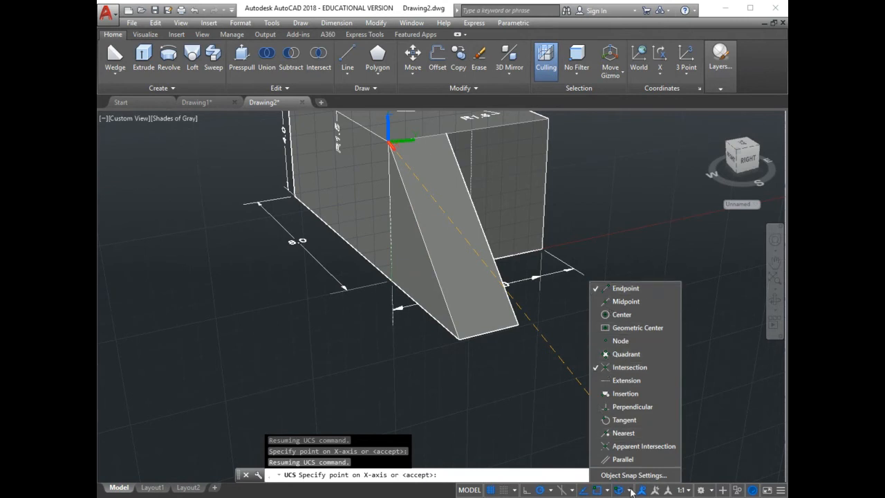
click(615, 165)
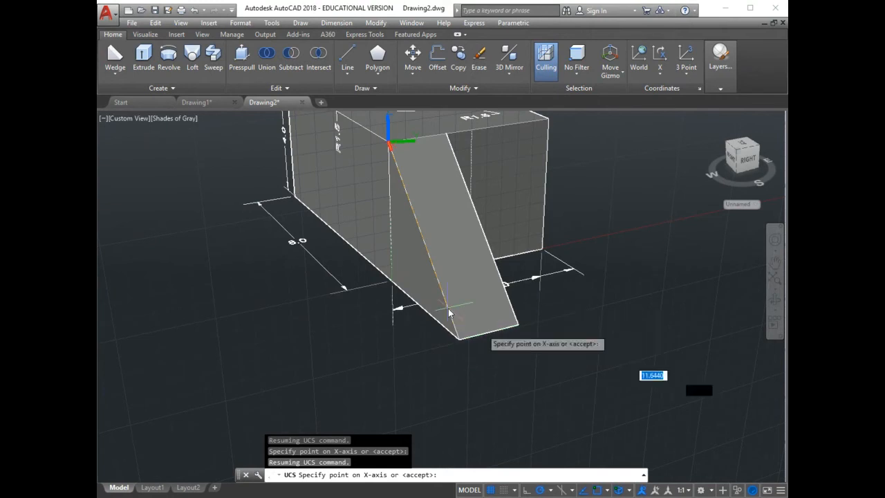
click(608, 491)
click(608, 492)
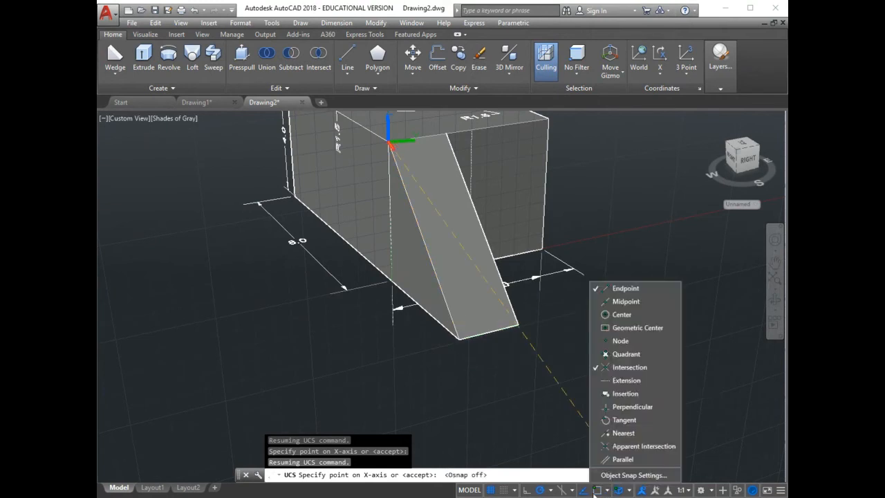
click(608, 492)
click(607, 492)
click(603, 493)
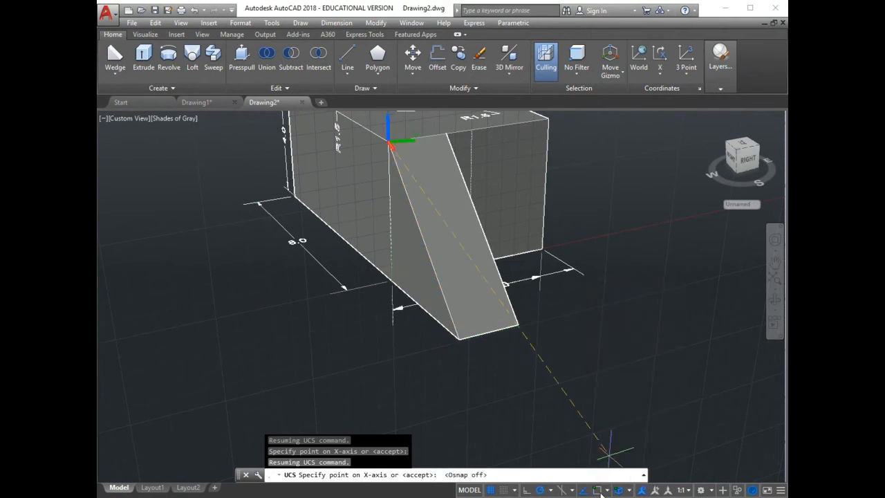
click(598, 491)
click(607, 490)
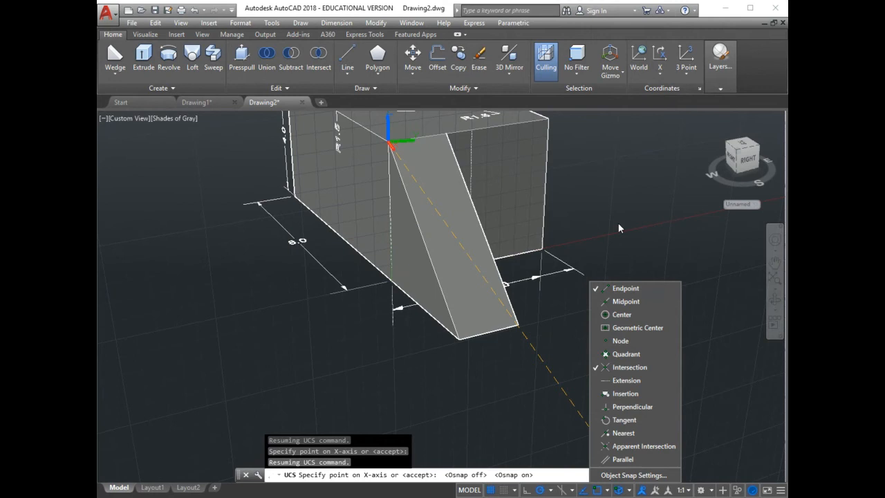
key(Escape)
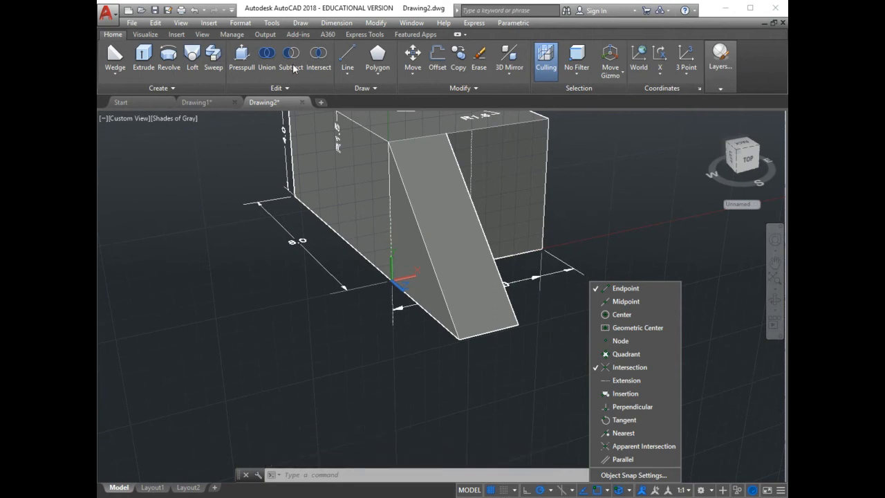
Step: Extract the edges of the joined box and wedge solid
click(279, 87)
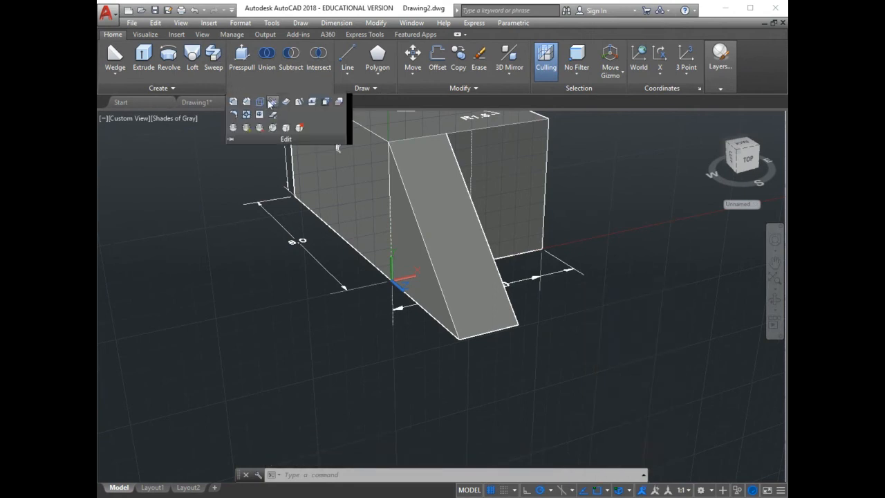
click(260, 103)
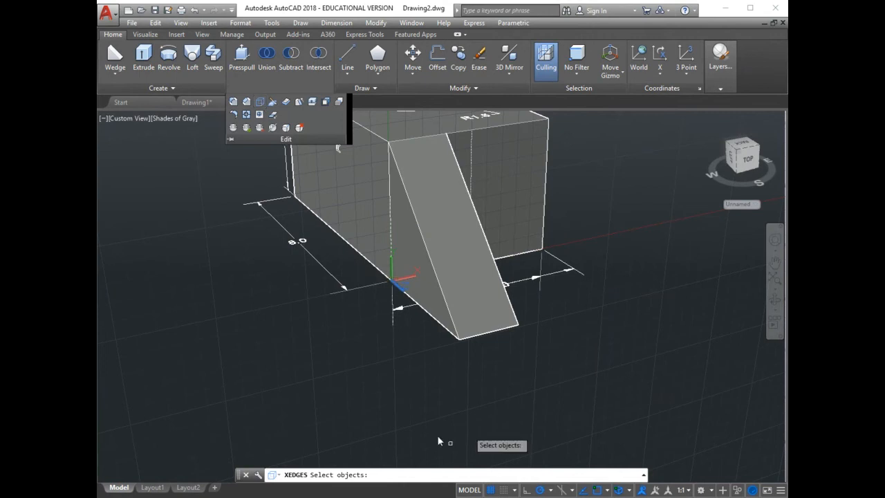
click(488, 335)
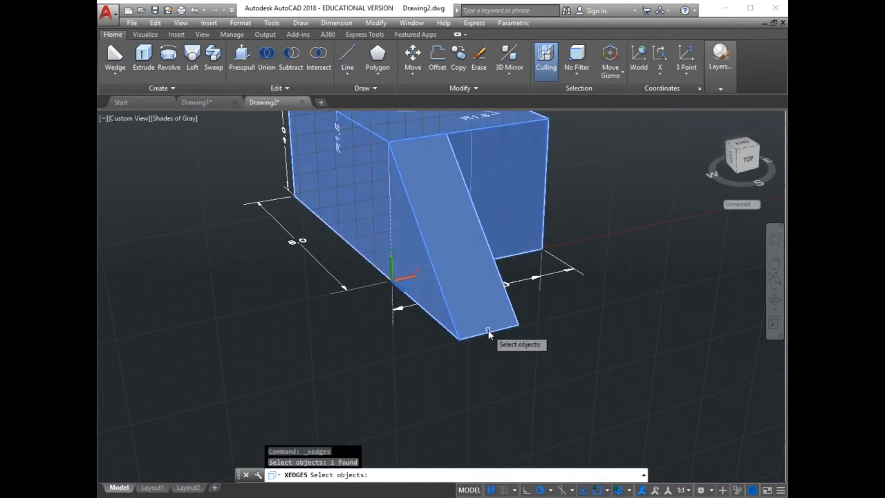
key(Return)
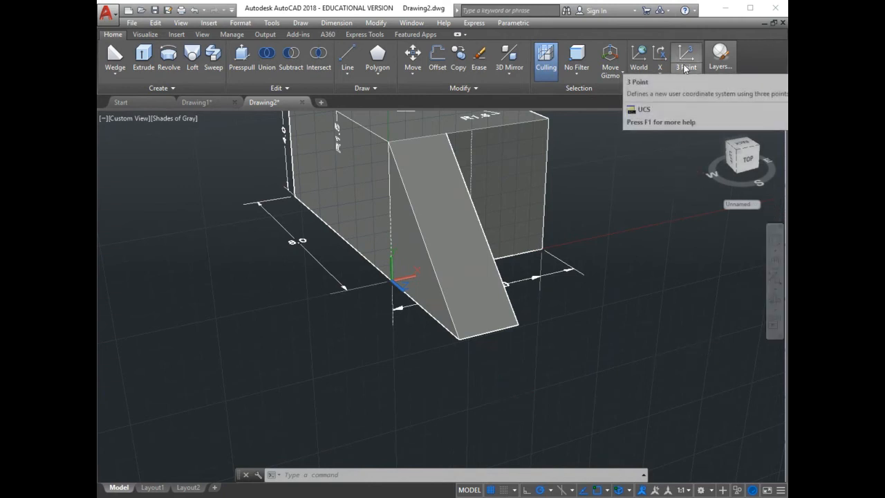
Step: Define a 3-point UCS on the wedge's sloping face: origin at the near top corner, X down the sloping edge, Y along the top edge
click(286, 87)
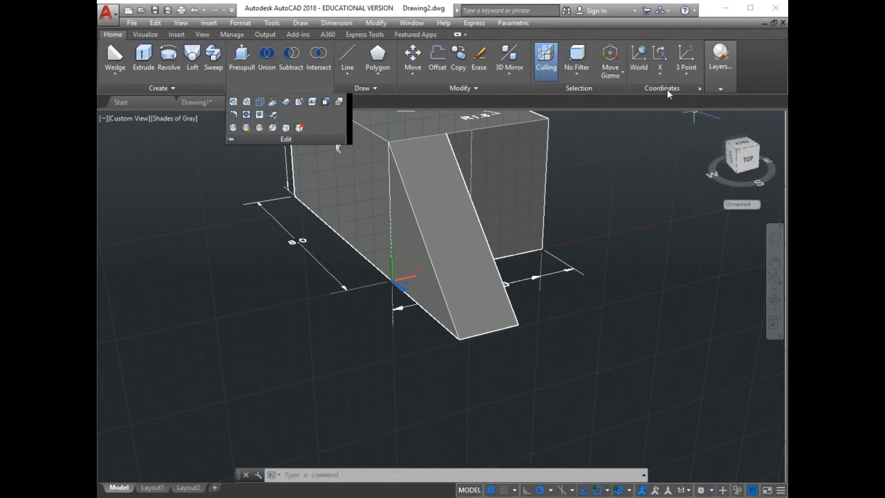
click(686, 57)
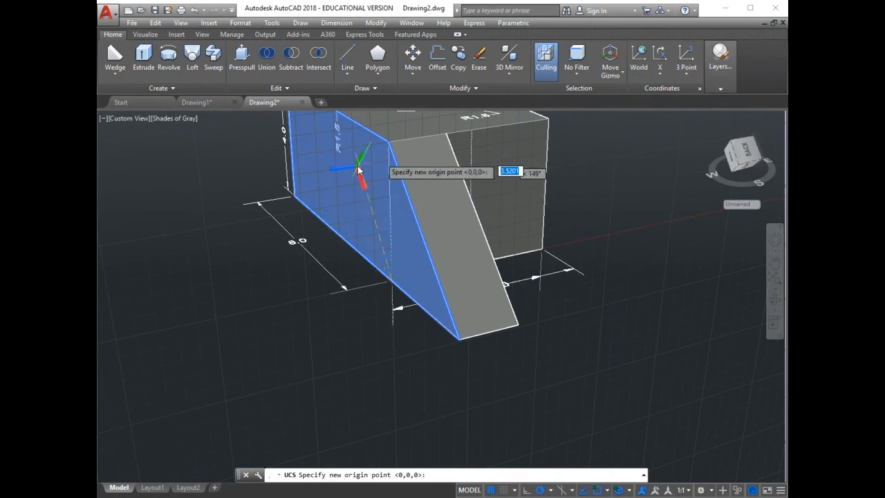
click(389, 145)
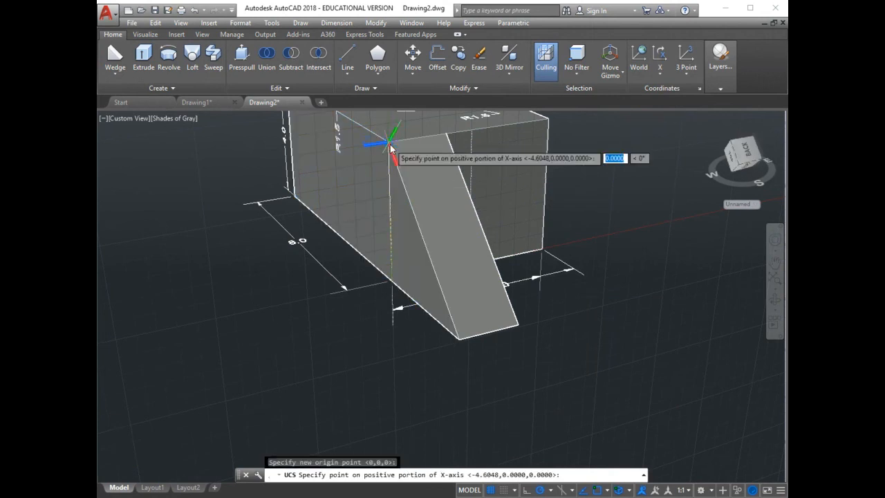
click(461, 340)
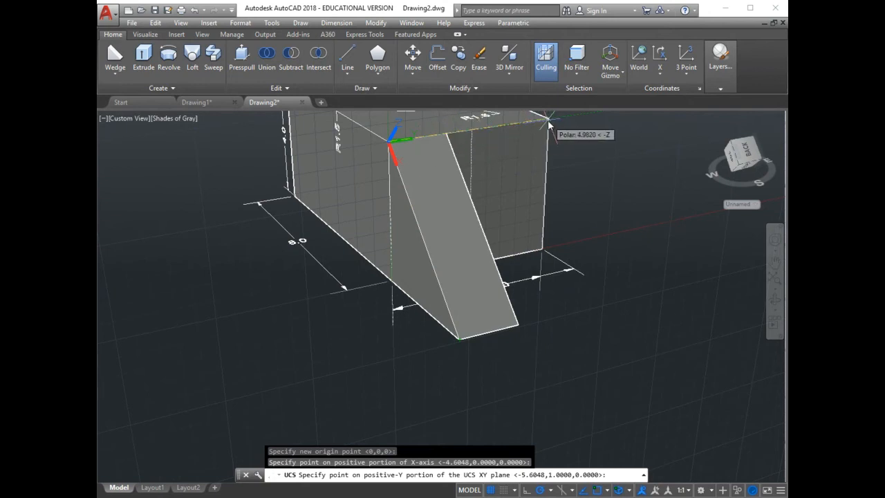
scroll(550, 124, up, 2)
scroll(533, 148, down, 4)
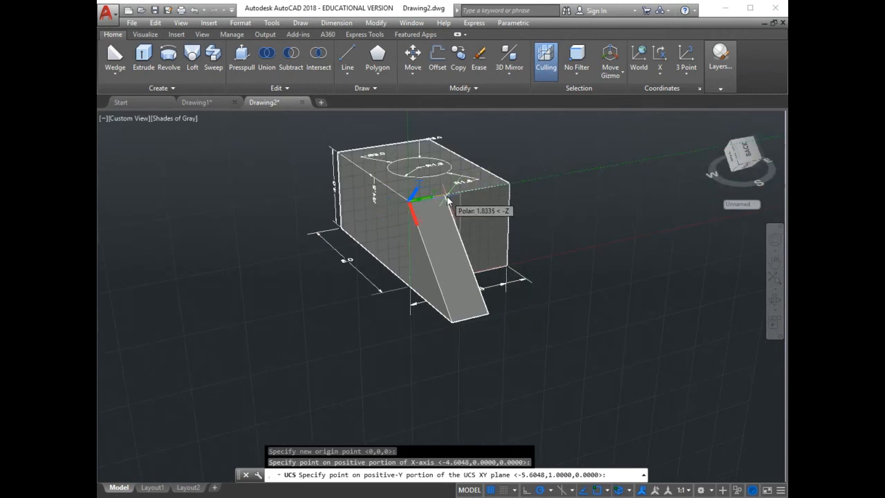
click(464, 200)
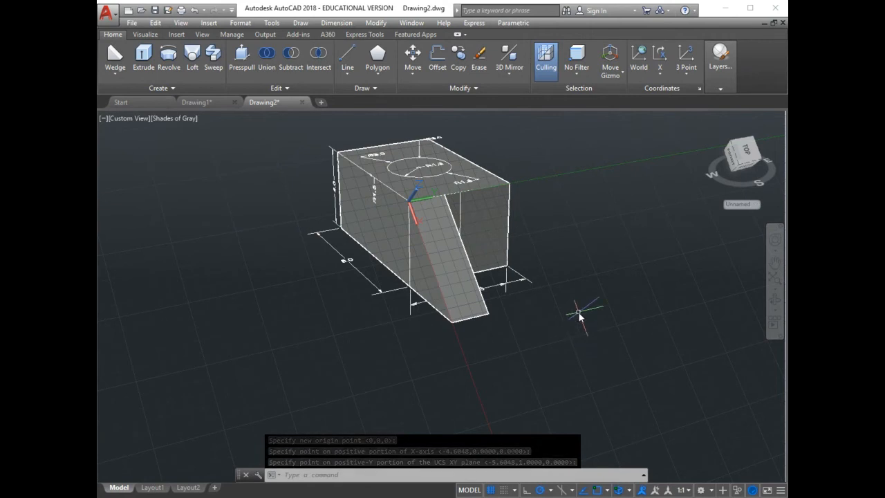
Step: Add an aligned dimension to the bottom edge of the wedge's sloping face, placed just beyond that edge
click(780, 303)
drag(450, 376, 417, 182)
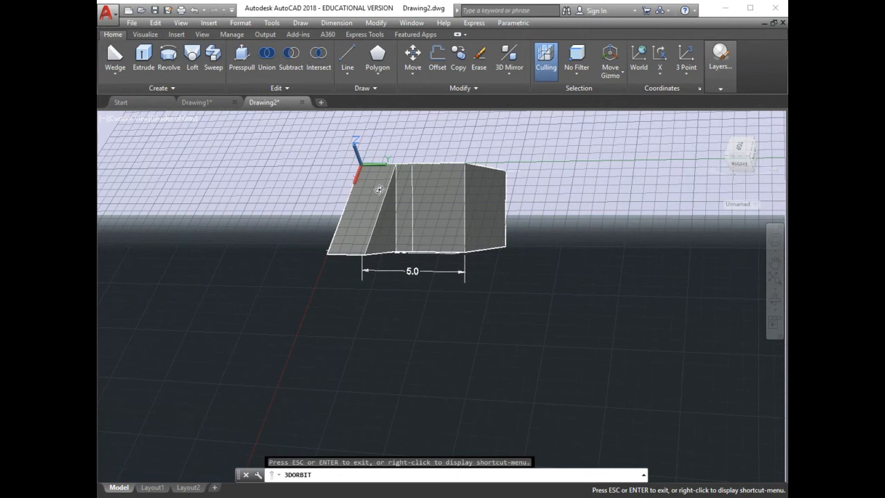
drag(326, 251, 431, 312)
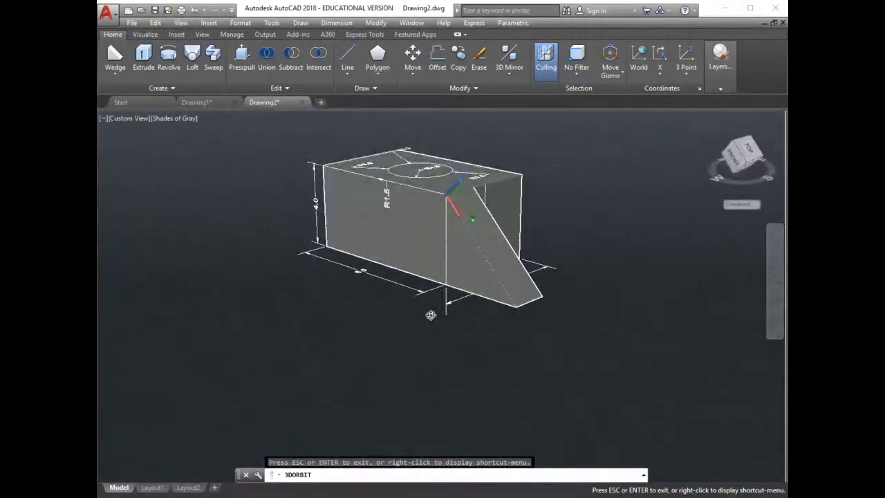
key(Escape)
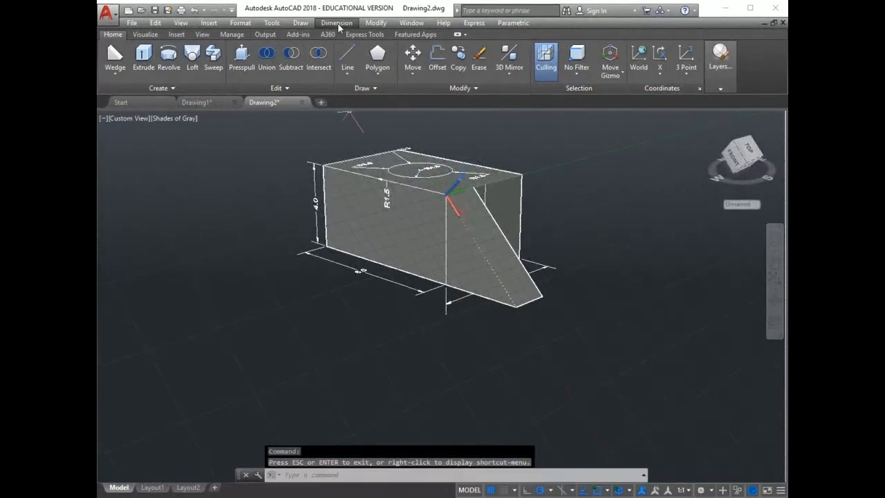
click(347, 67)
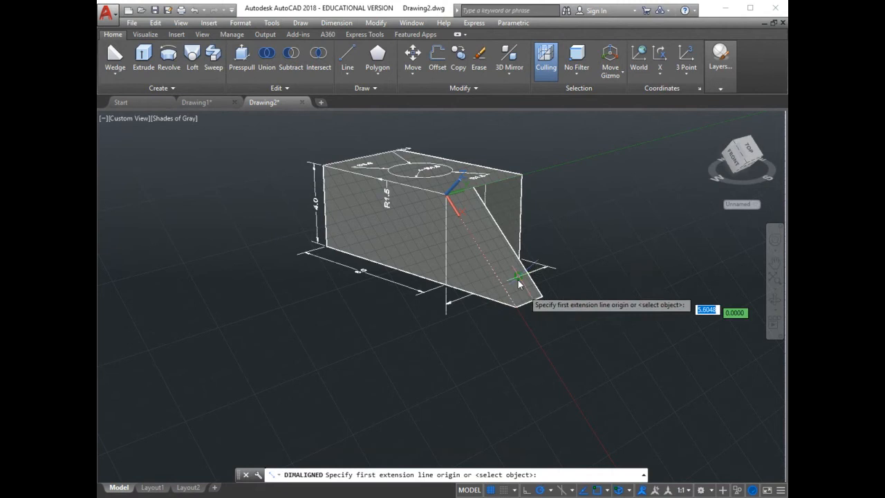
click(517, 312)
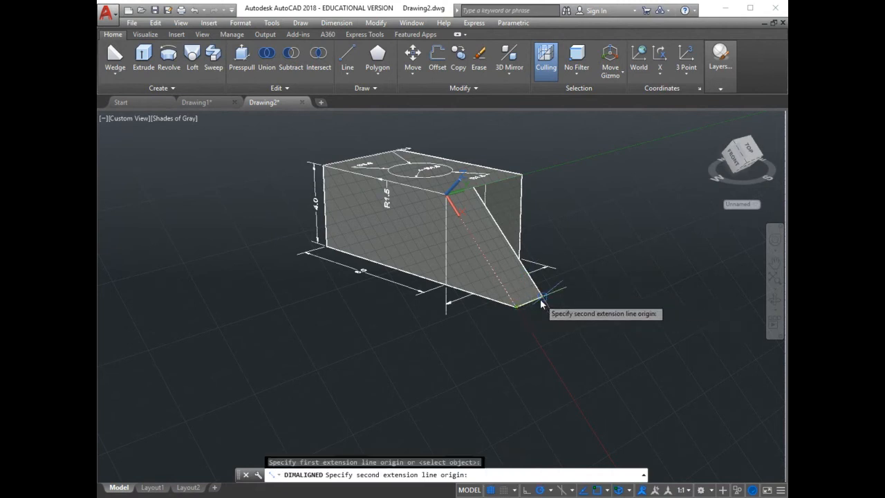
click(540, 298)
click(546, 320)
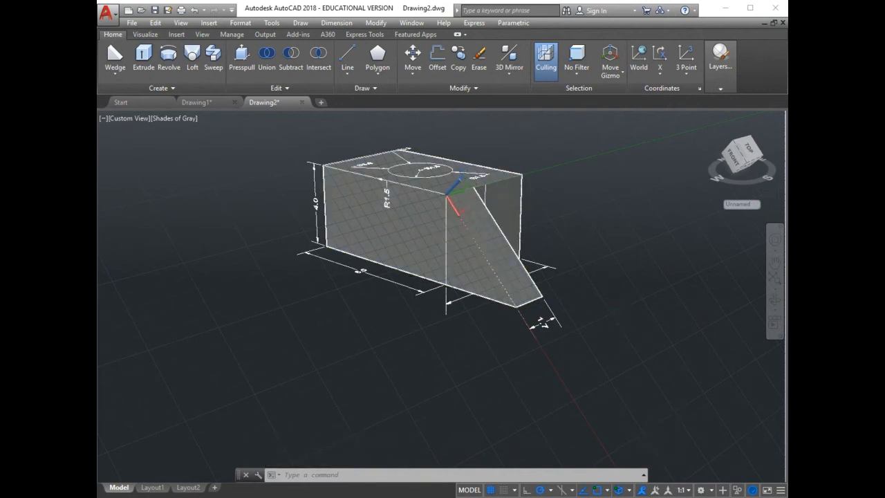
Step: Add an aligned dimension to the wedge's sloping edge, placed parallel to it beyond the far side of the wedge
text(dal)
key(Return)
click(446, 197)
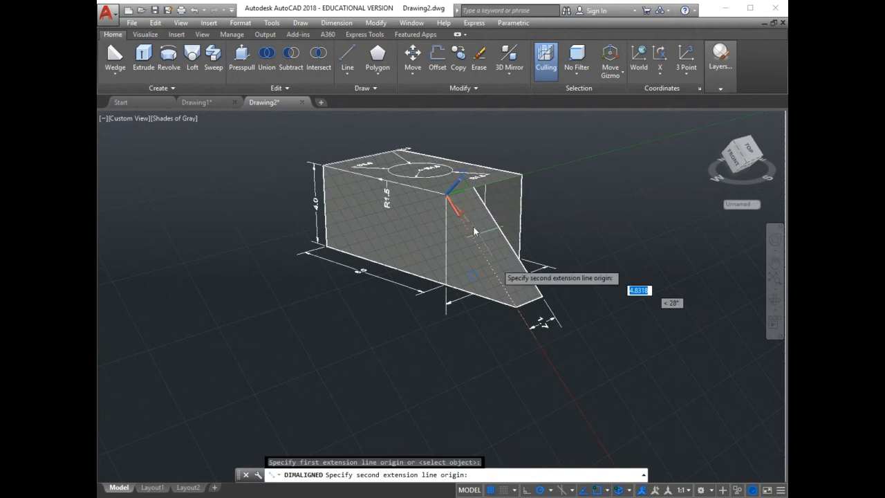
click(523, 304)
click(588, 307)
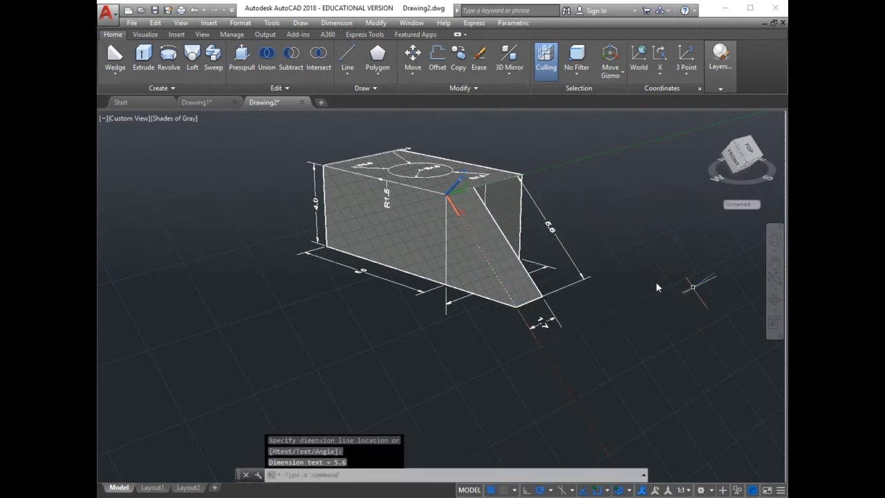
Step: Draw a circle of about 0.5 radius near the middle of the wedge's sloping face
mouse_move(665, 290)
shift+middle_down()
mouse_move(567, 314)
mouse_move(588, 363)
mouse_move(622, 306)
mouse_move(659, 287)
shift+middle_up()
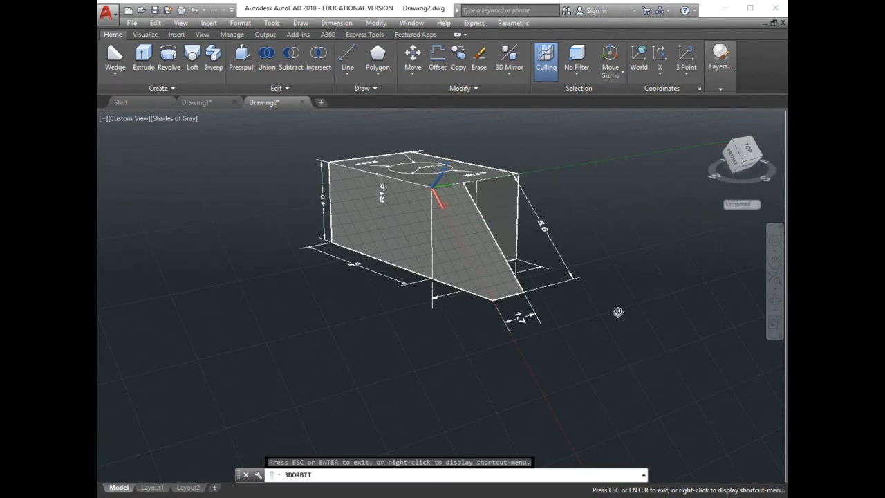
key(Escape)
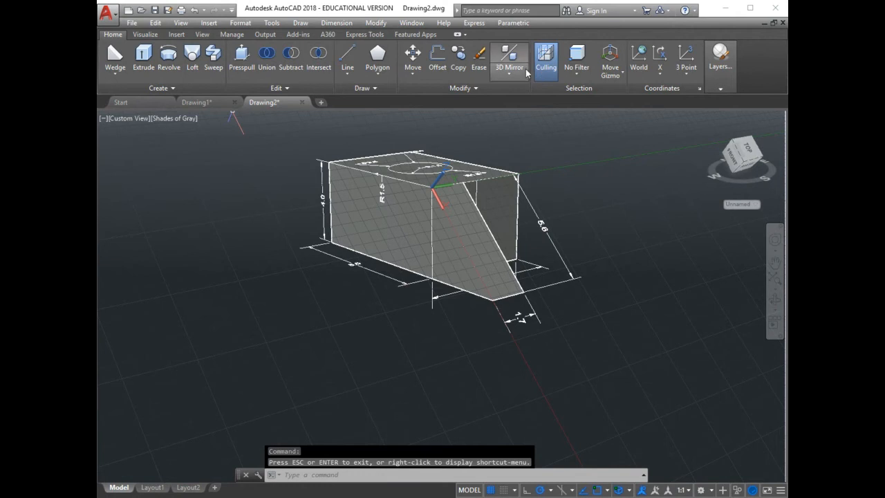
click(364, 87)
click(361, 101)
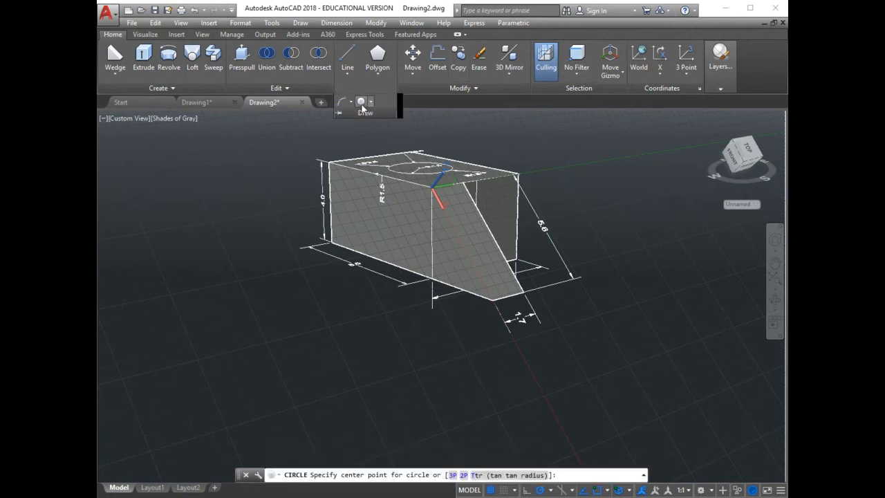
click(478, 241)
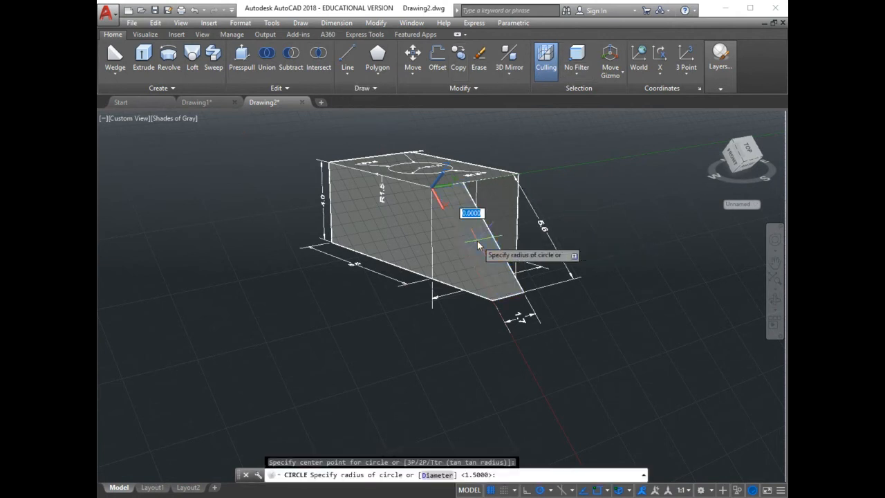
click(480, 229)
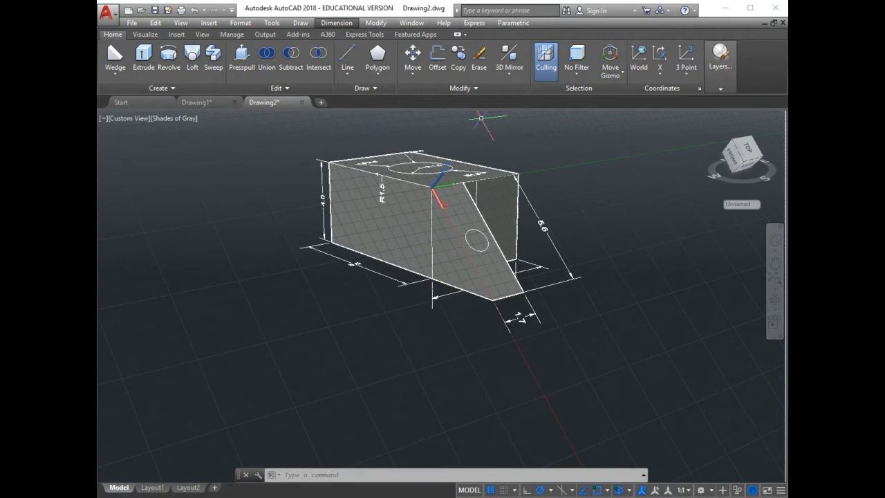
Step: Add a radius dimension to the sloping face's circle with 2D and 3D object snaps off, placing its text above the circle
click(337, 22)
click(335, 106)
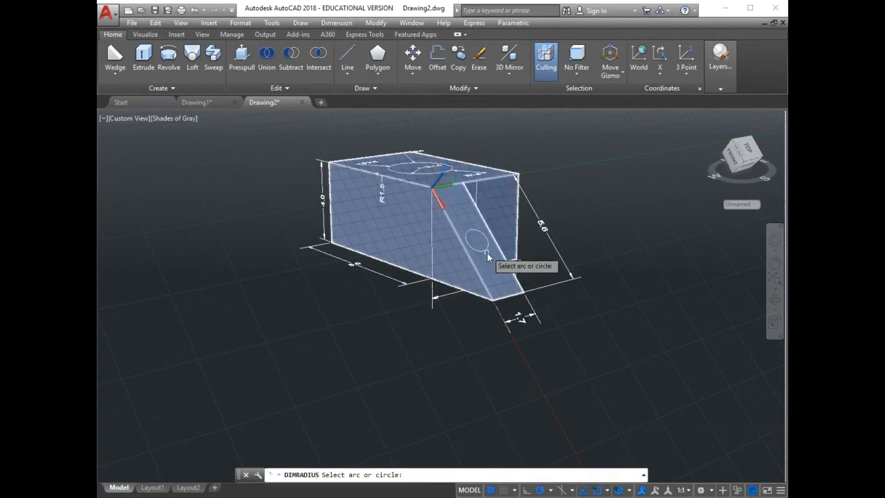
click(603, 492)
click(617, 490)
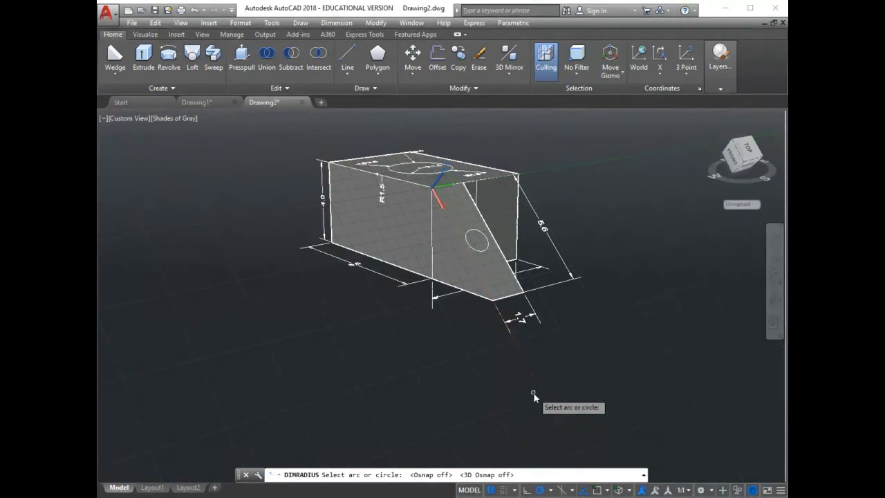
click(485, 247)
click(517, 305)
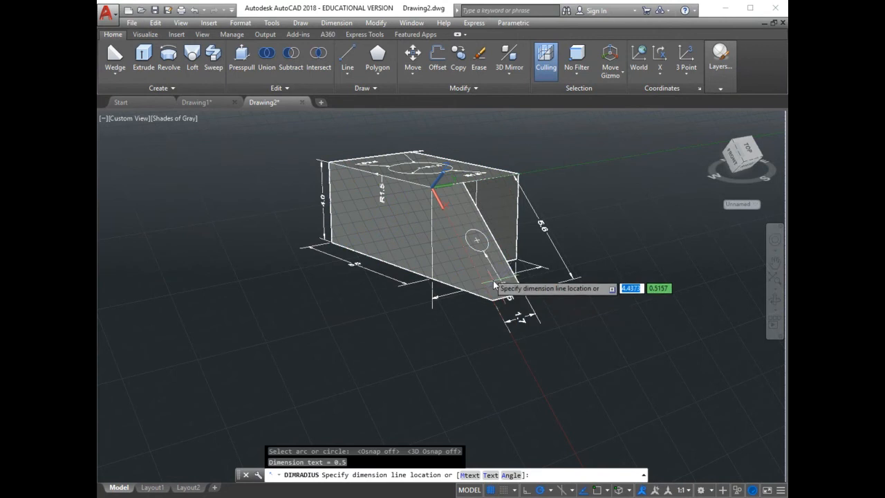
click(476, 232)
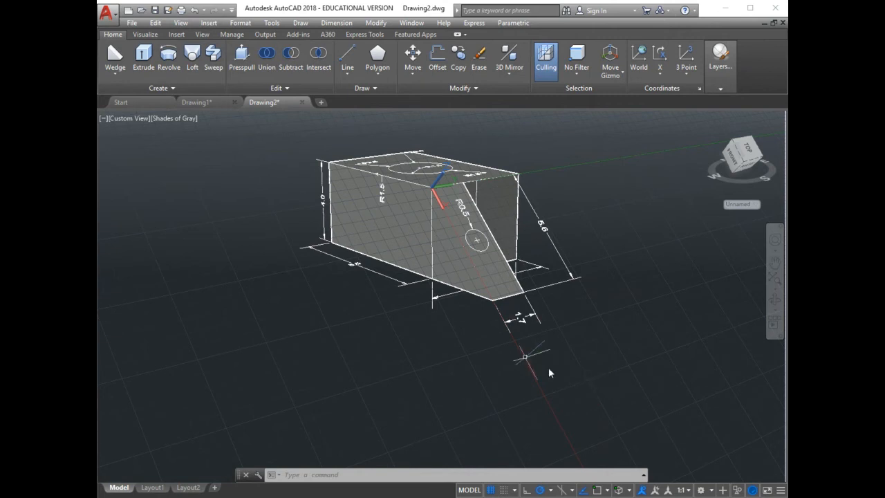
Step: Cancel saving the drawing under a file name and turn off the grid display
click(154, 10)
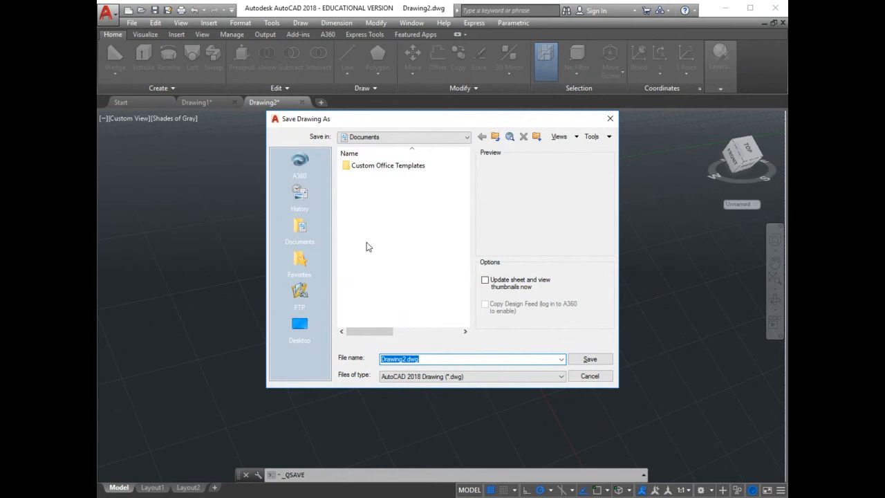
click(591, 377)
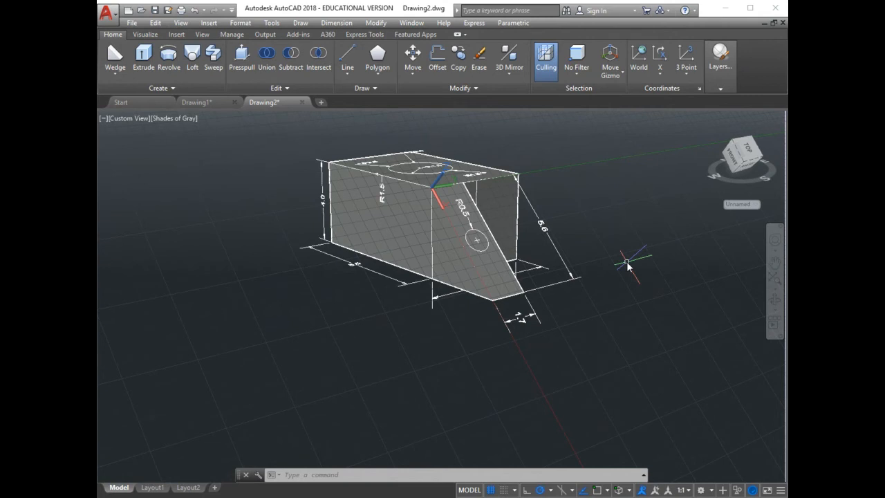
key(F7)
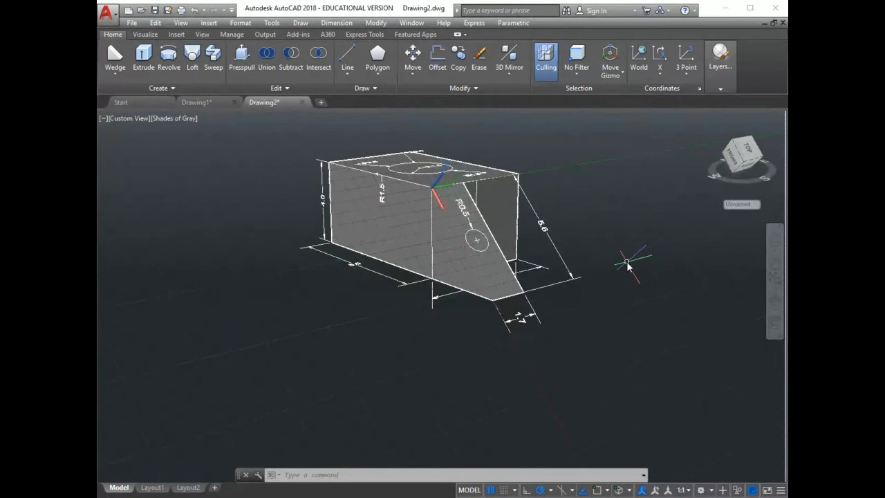
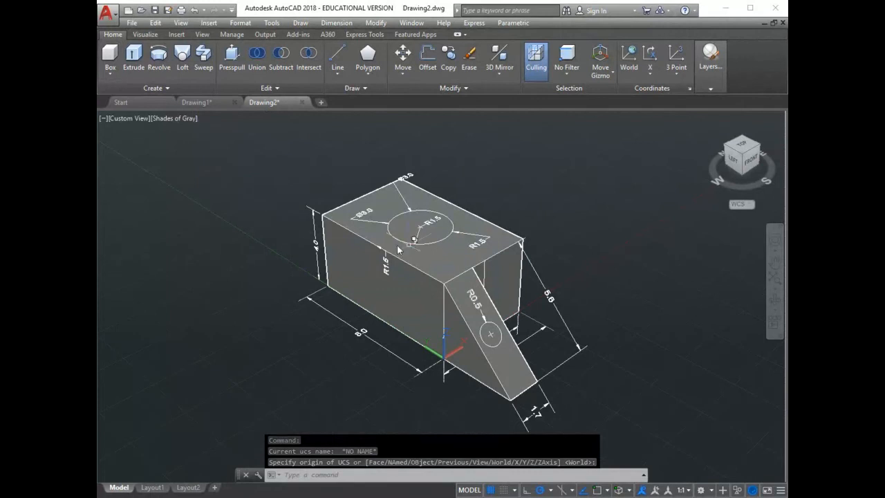
Step: Draw a separate freehand box on the ground plane beside the dimensioned solid, leaving it unselected
click(110, 57)
click(597, 242)
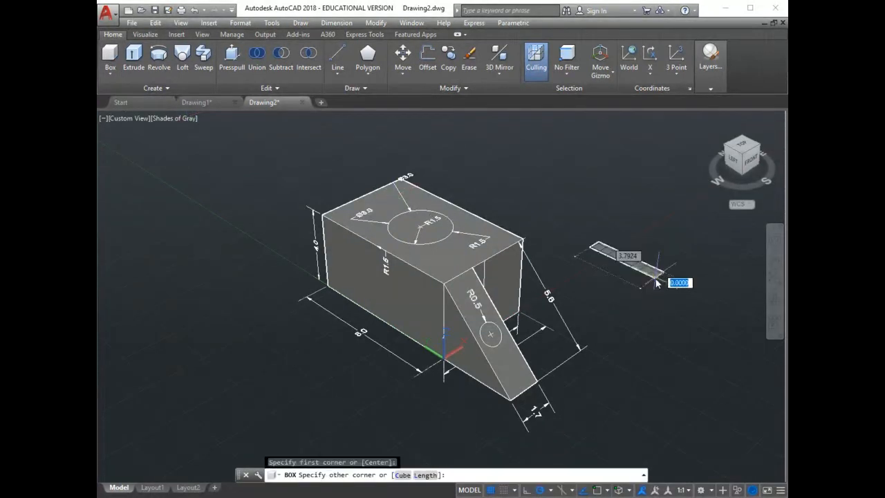
click(695, 235)
click(658, 169)
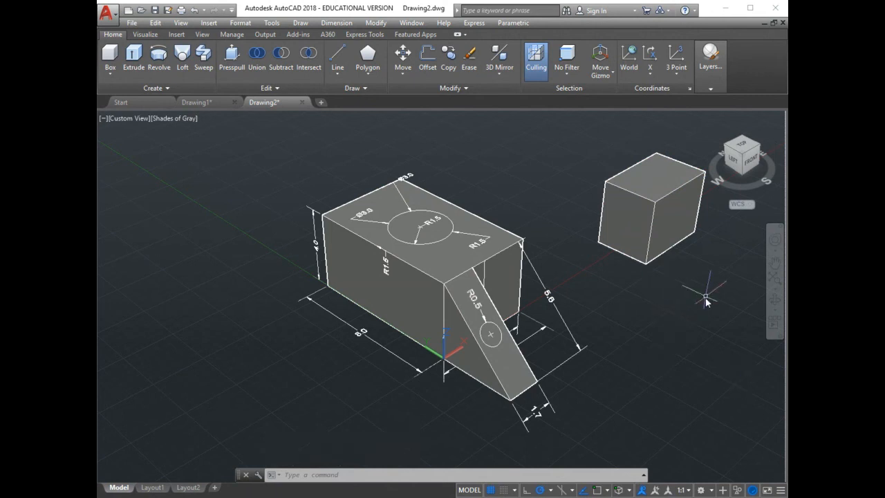
click(653, 228)
key(Escape)
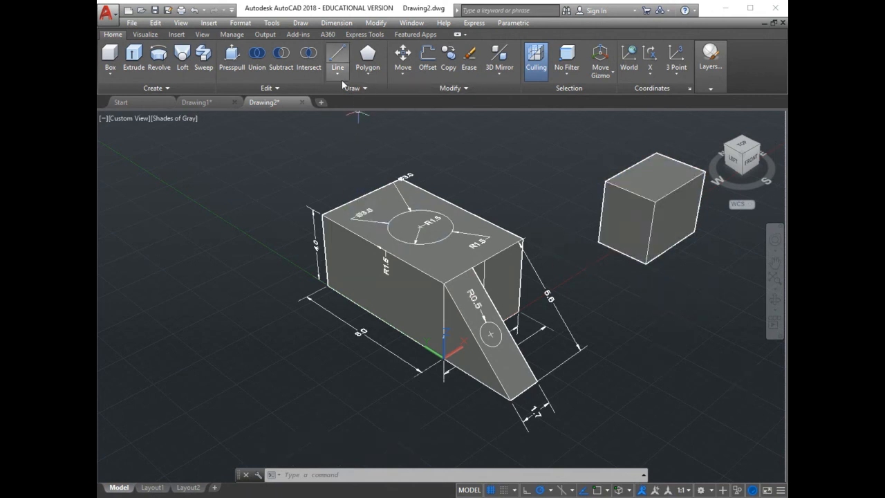
Step: Try an edge chamfer with both distances set to 1.2 on the new box's front-left top edge
click(291, 88)
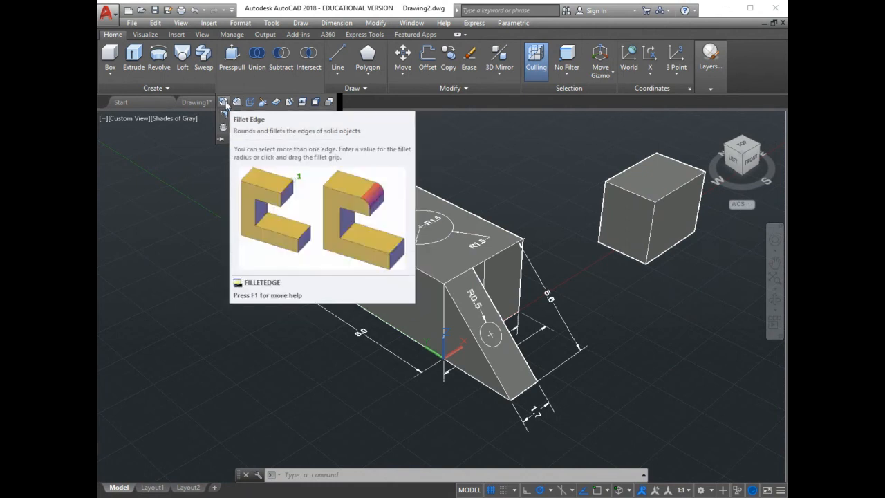
click(236, 102)
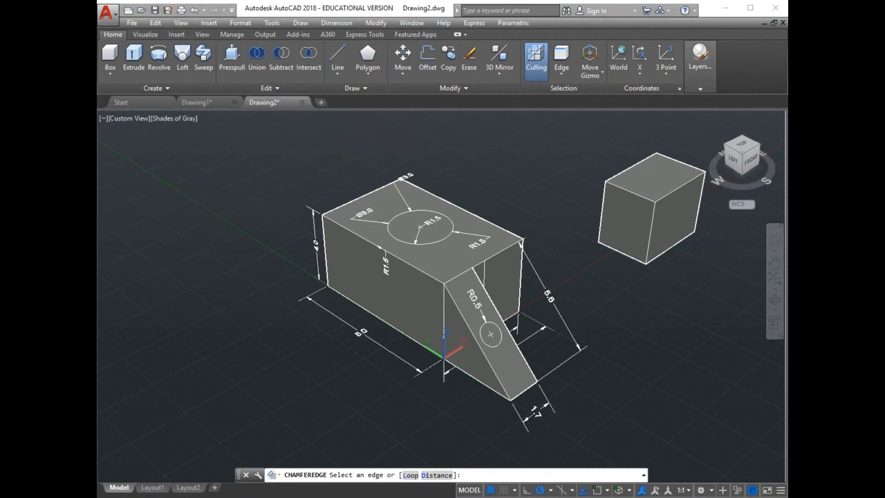
click(437, 475)
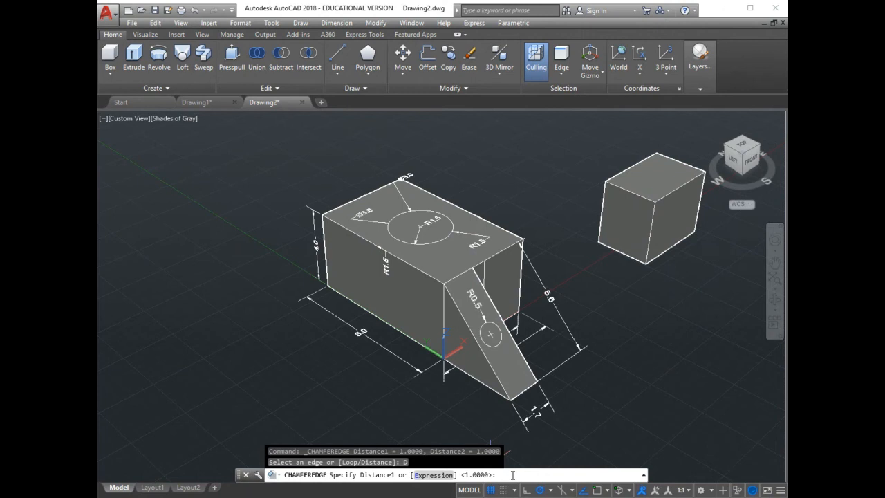
text(1.2)
key(Return)
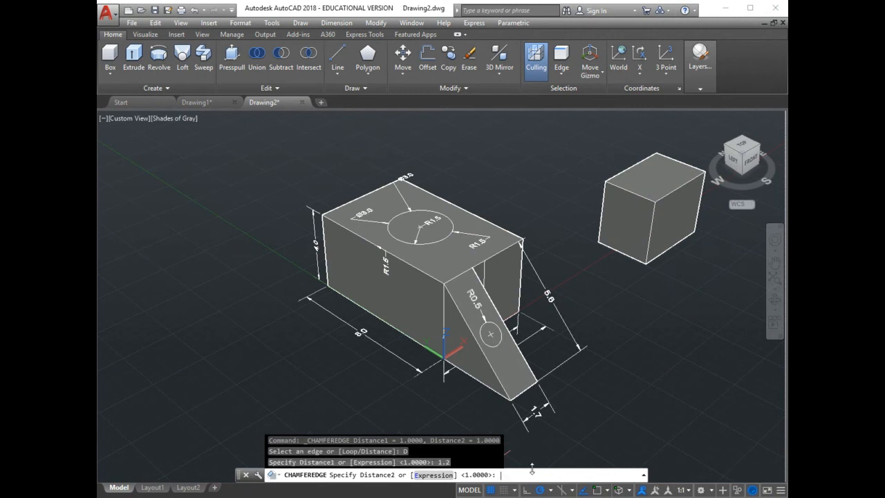
text(1.2)
key(Return)
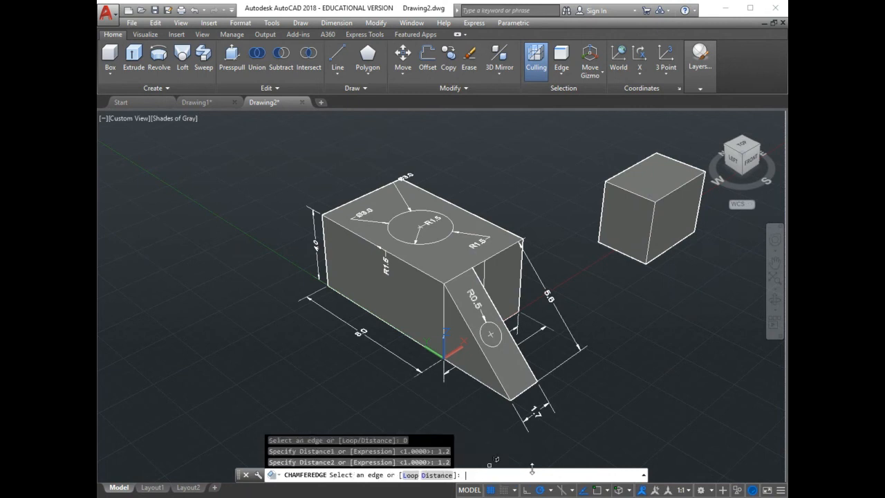
click(629, 191)
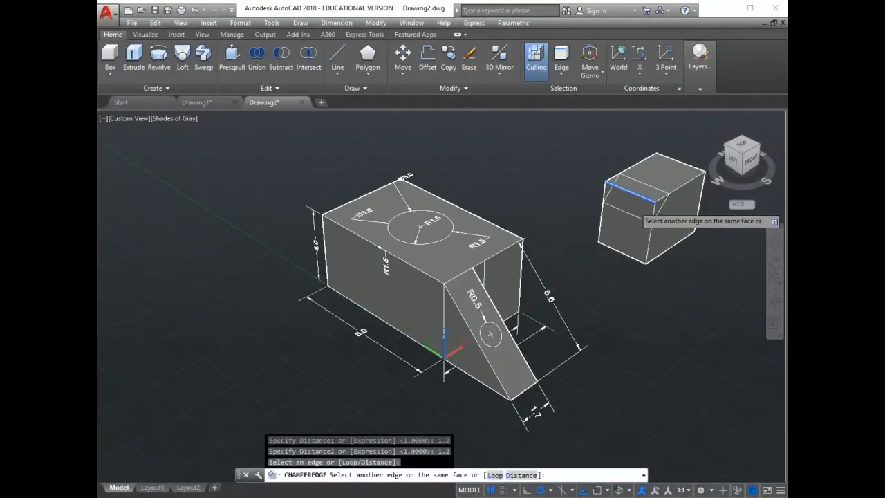
click(634, 206)
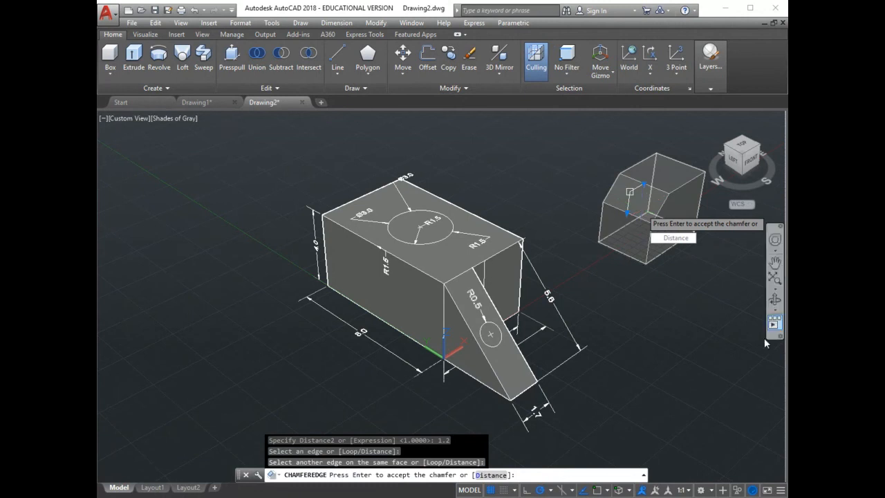
Step: Try chamfer distances of 1.5 down the side face and 1.7 across the top face, and cancel the chamfer
click(774, 302)
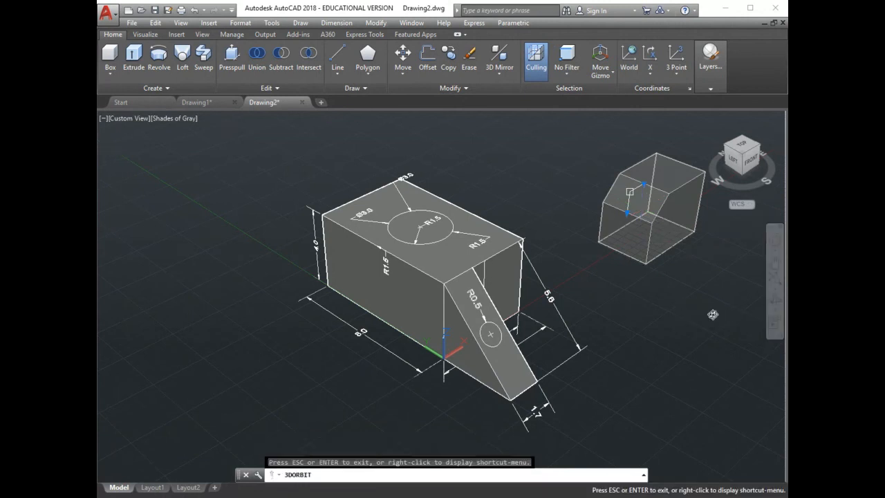
drag(713, 312, 645, 270)
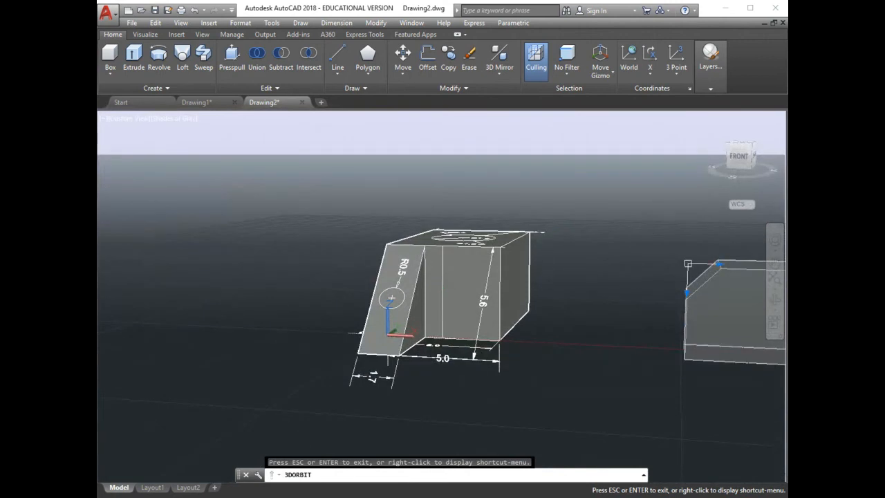
key(Escape)
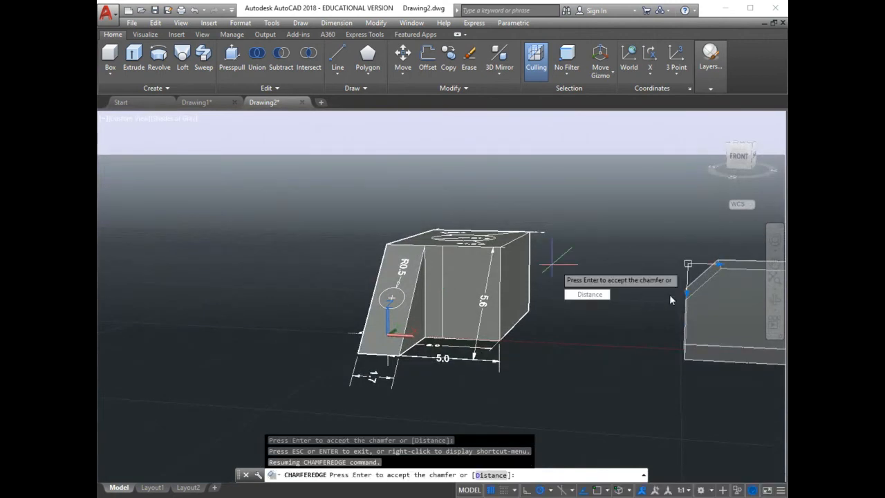
click(686, 294)
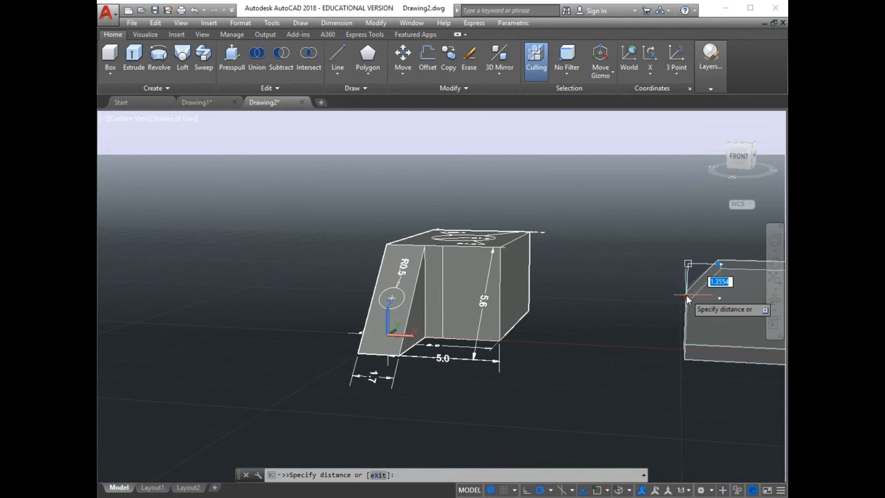
text(1)
key(Return)
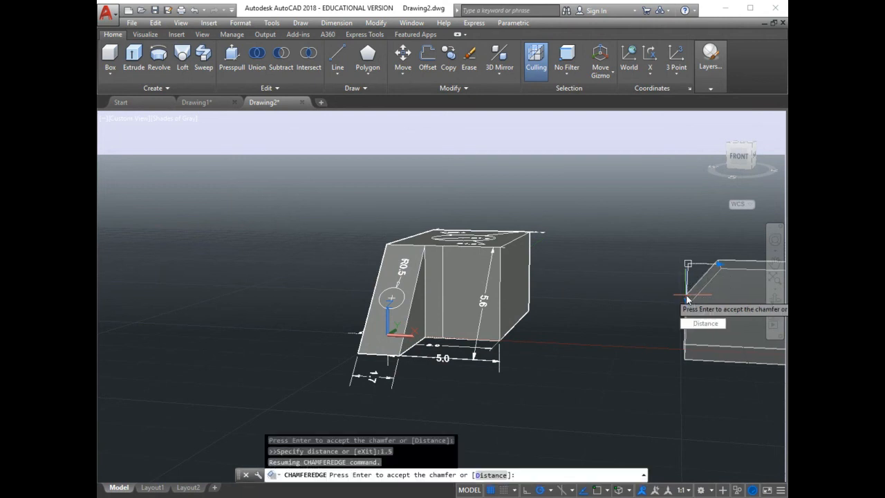
click(719, 264)
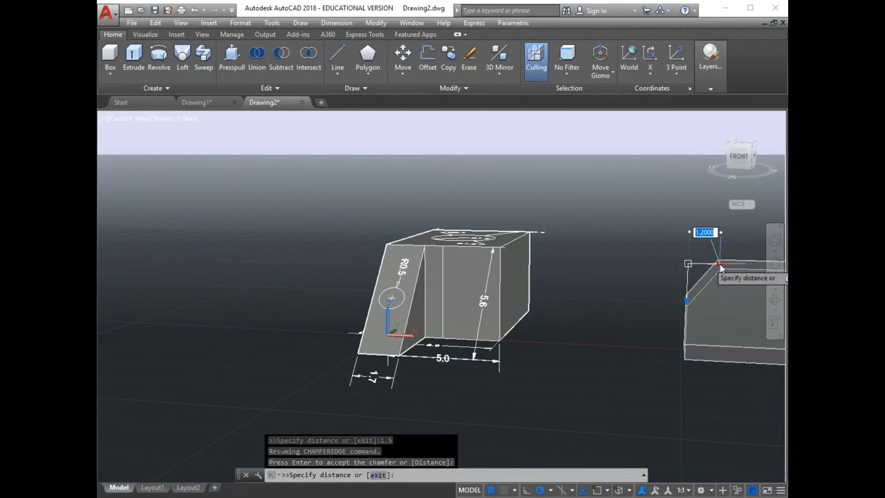
text(1.7)
key(Return)
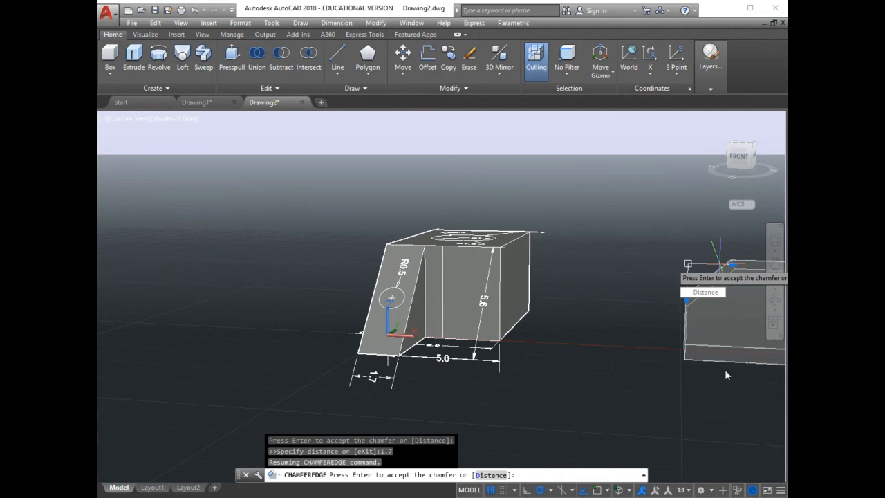
key(Escape)
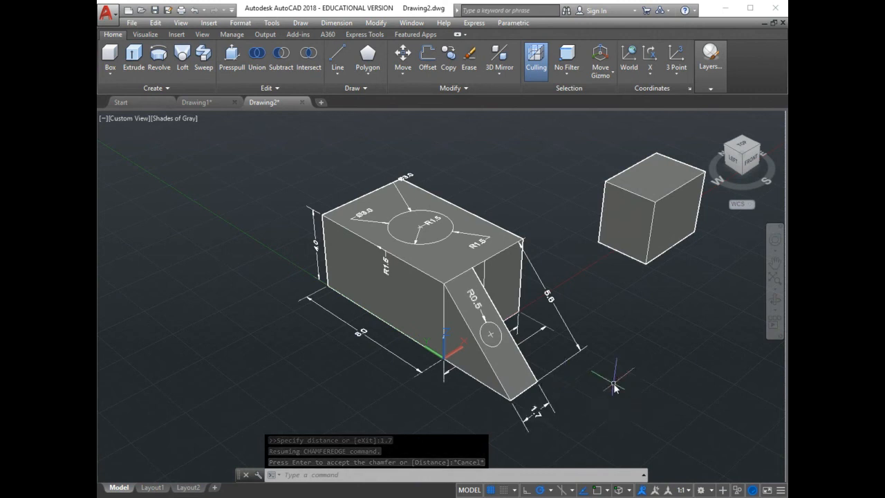
Step: Fillet the separate box's nearest vertical edge, between its left and front faces, with a radius of 2
click(266, 88)
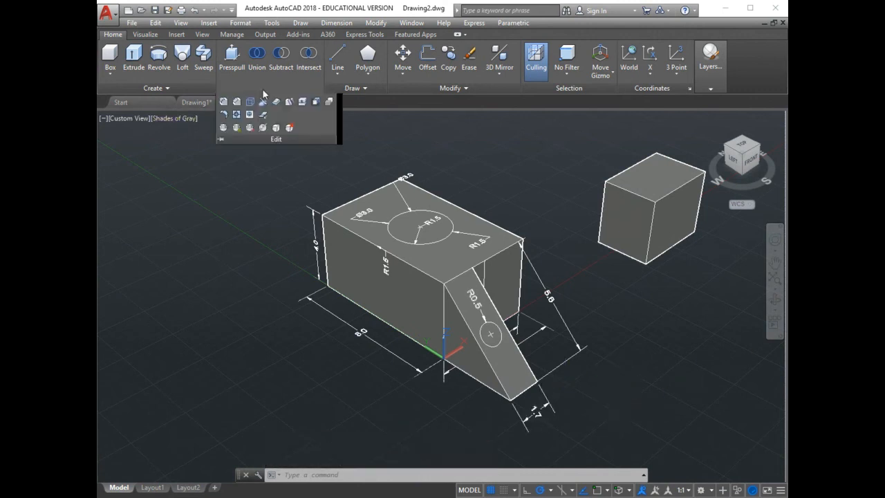
click(223, 102)
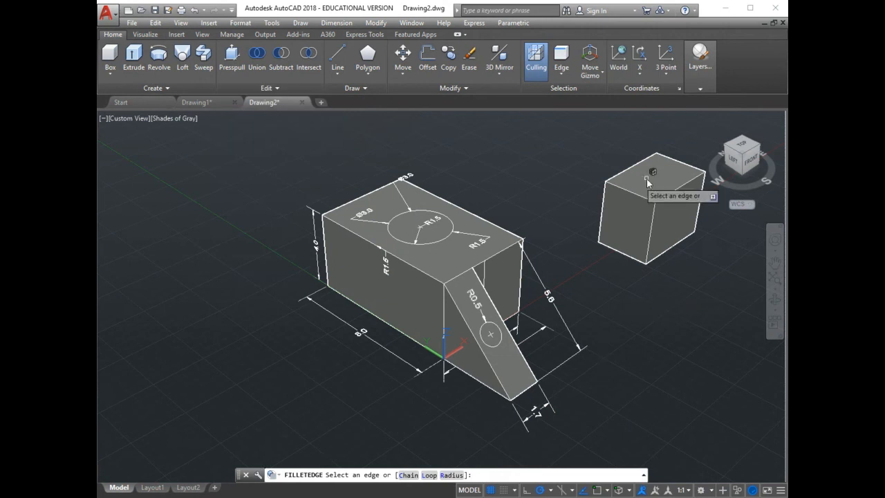
click(452, 476)
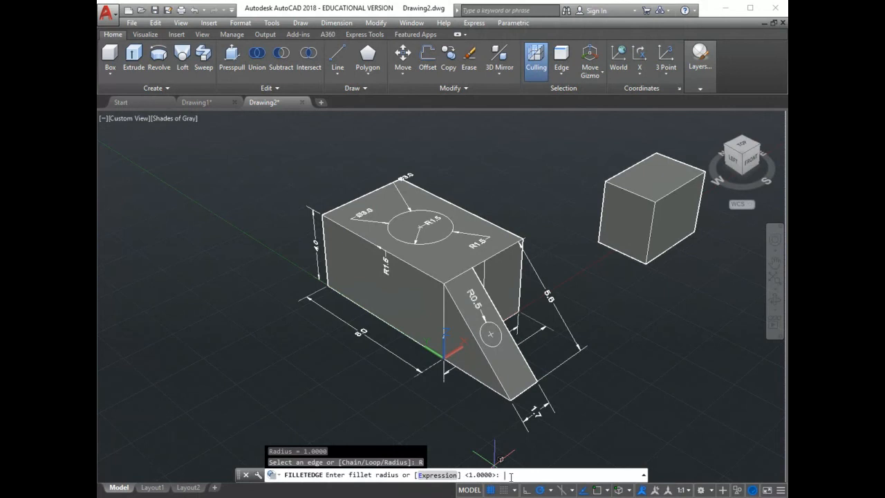
text(2)
key(Return)
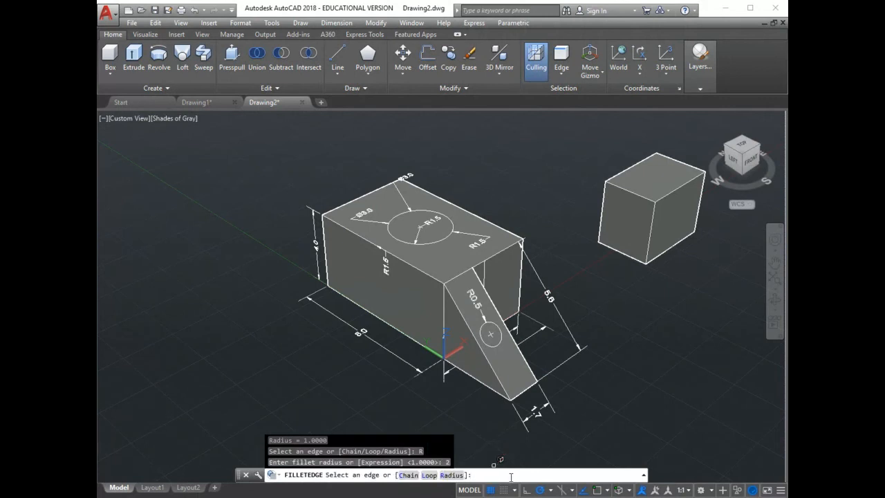
click(649, 248)
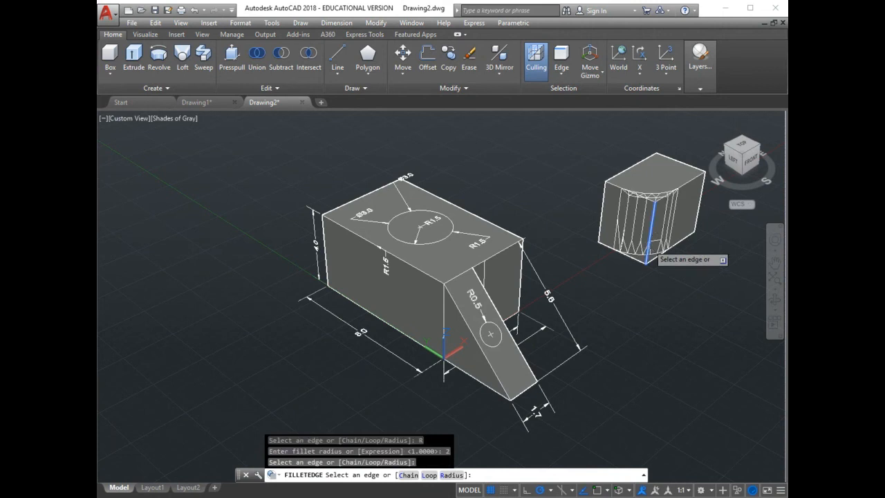
key(Return)
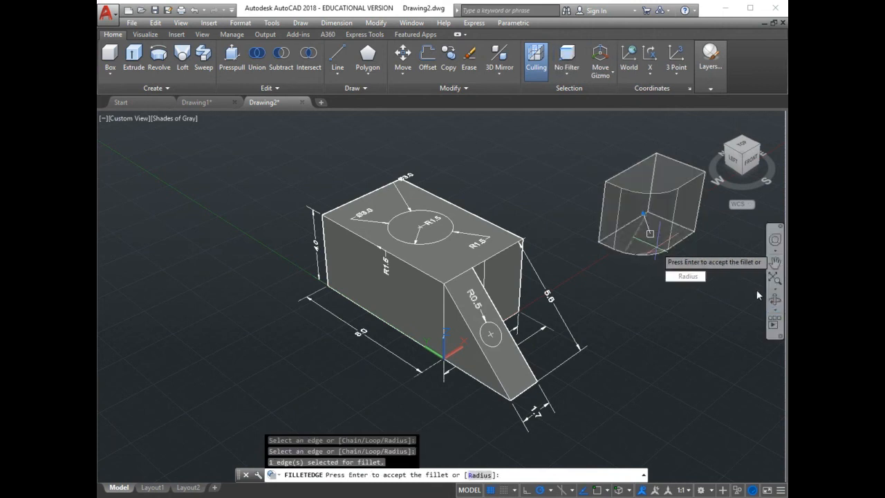
click(774, 300)
drag(721, 311, 599, 288)
key(Escape)
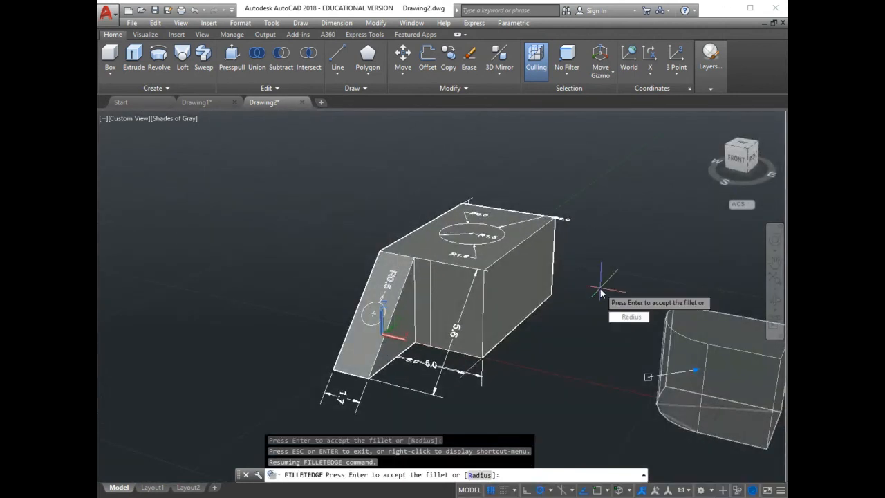
key(Return)
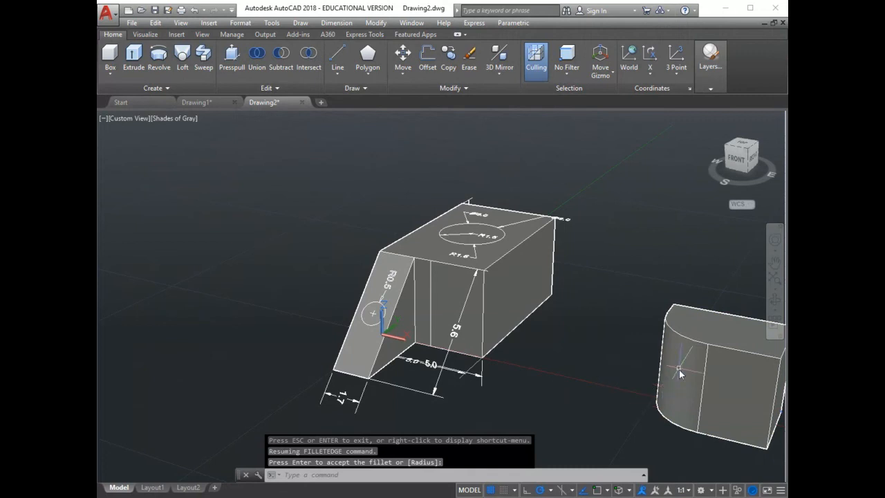
Step: Deselect the filleted box and undo the fillet on its vertical edge
key(Return)
click(675, 340)
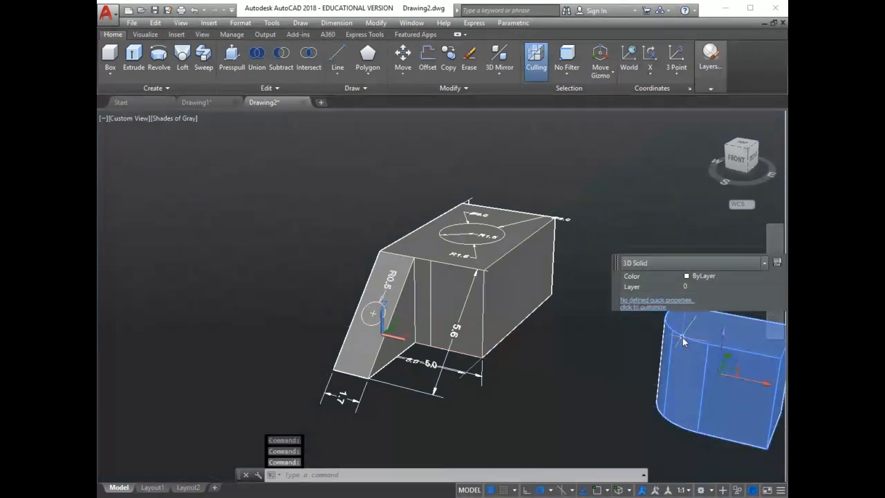
key(Escape)
key(Escape)
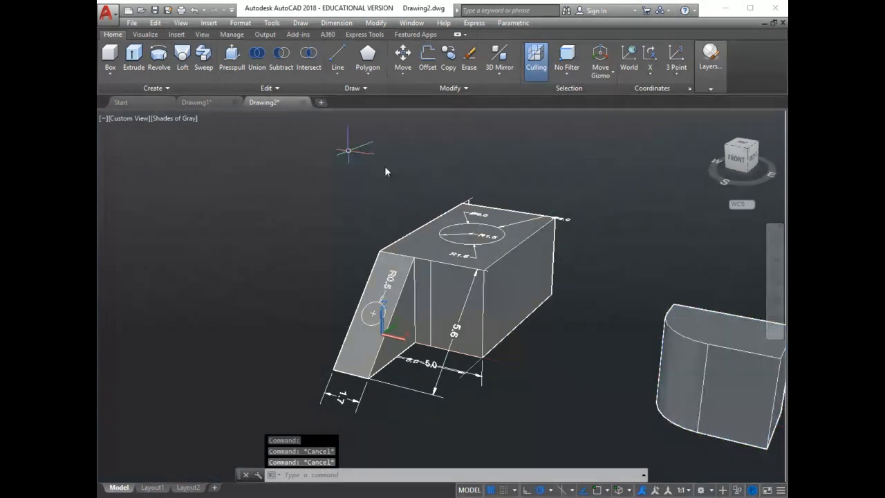
click(194, 11)
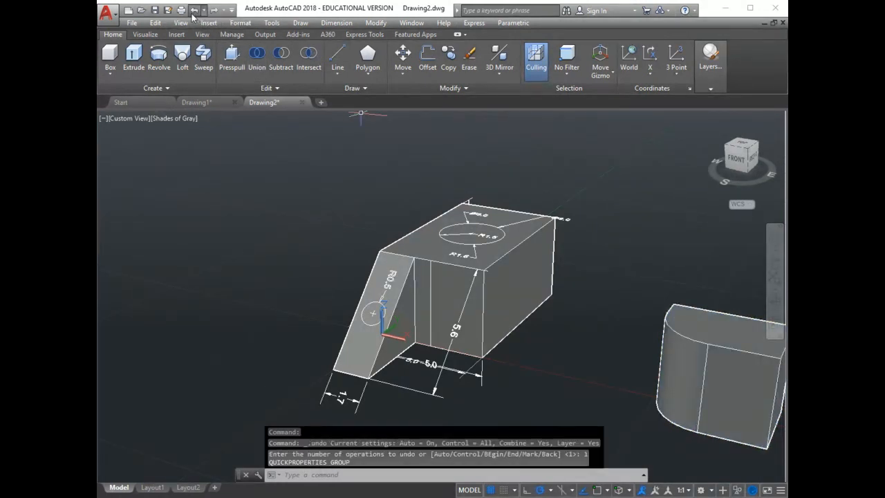
click(194, 10)
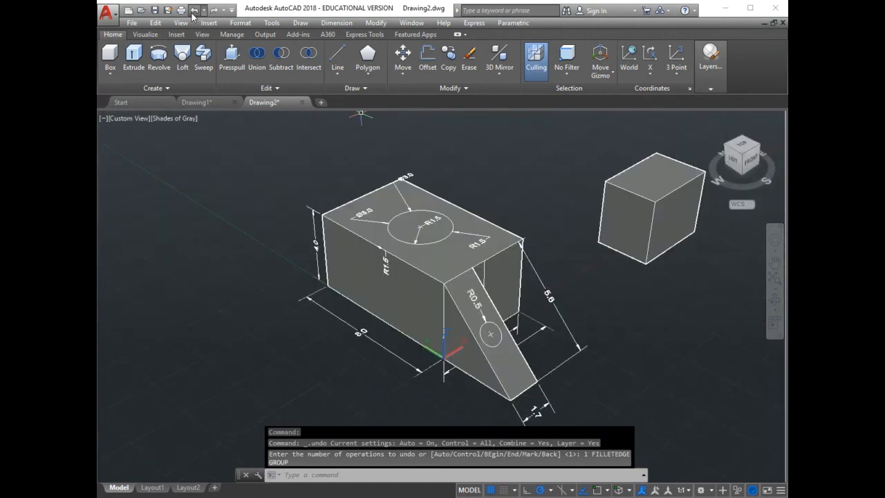
Step: Preview an edge fillet with a radius of 0.5 on the separate box's front-left top edge
click(268, 88)
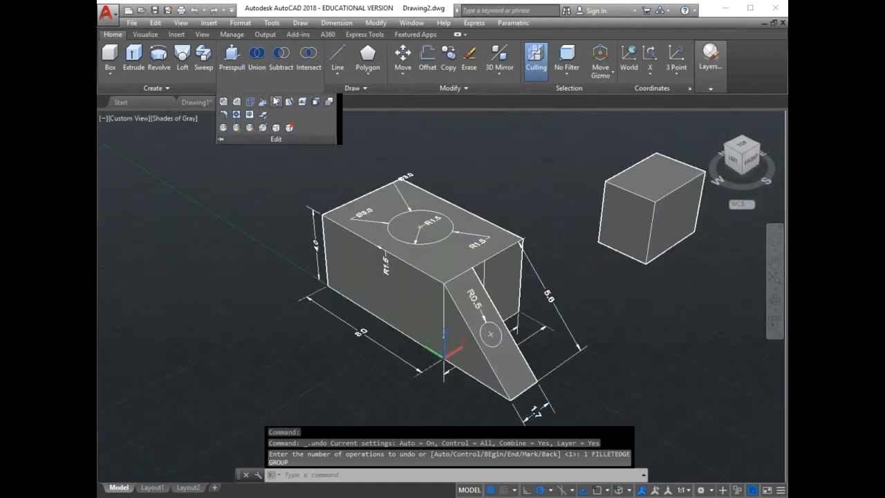
click(223, 103)
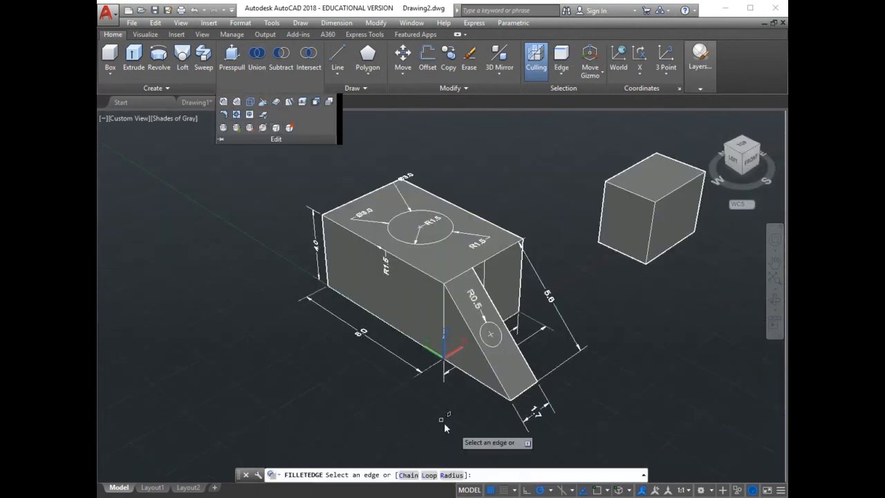
click(456, 475)
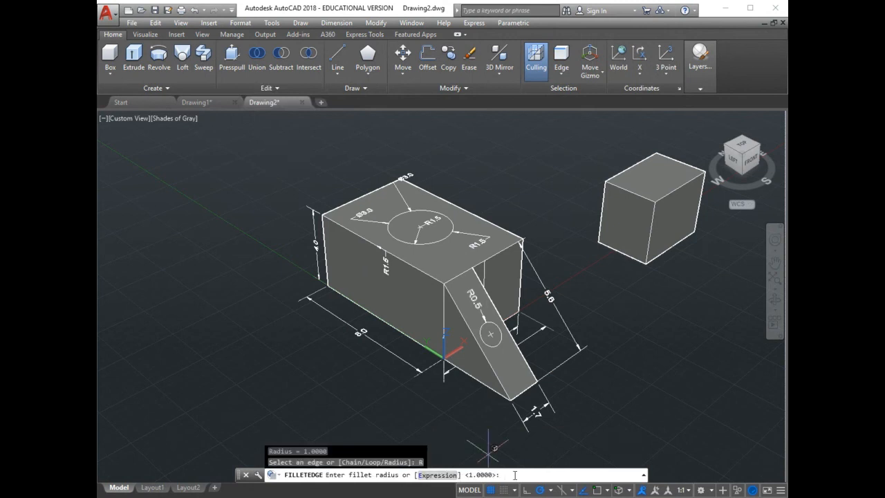
text(0.5)
key(Return)
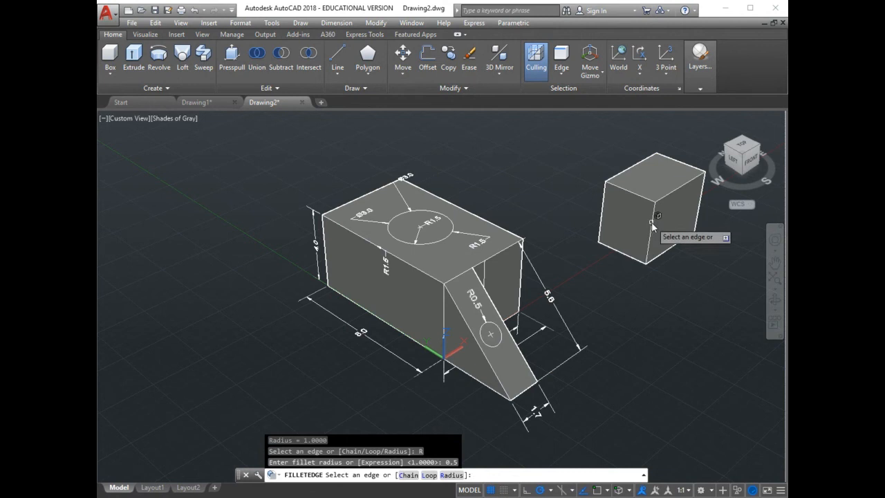
click(622, 189)
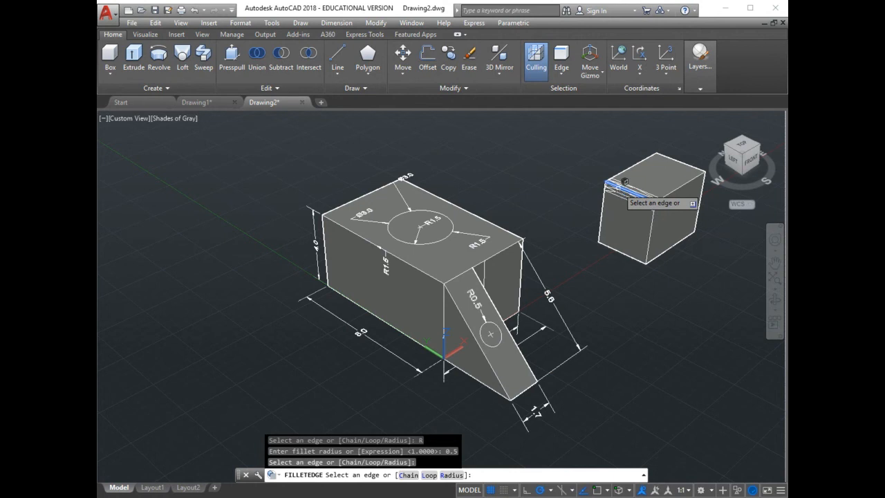
key(Return)
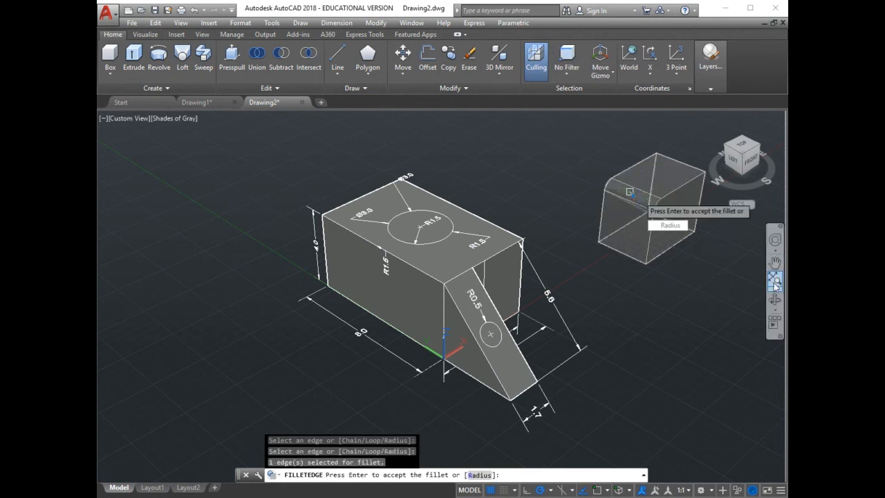
Step: Set the previewed top-edge fillet's radius to 1.7 and accept the fillet
click(776, 307)
drag(700, 286, 600, 253)
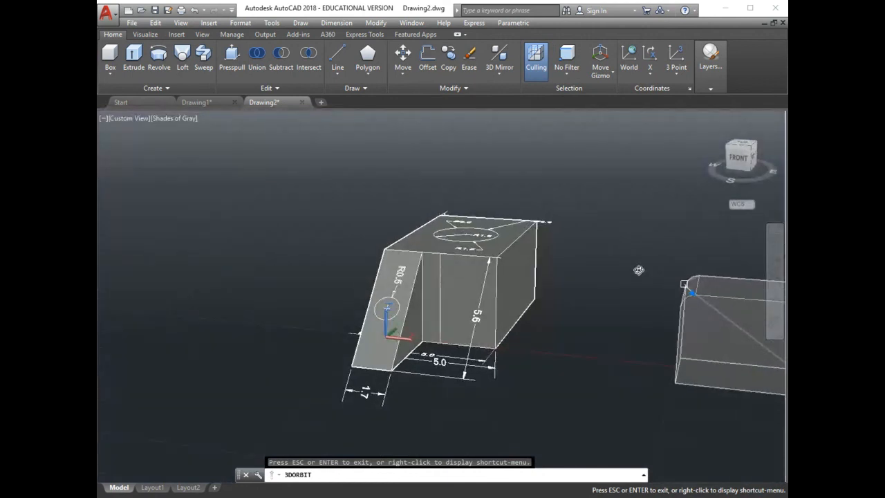
key(Escape)
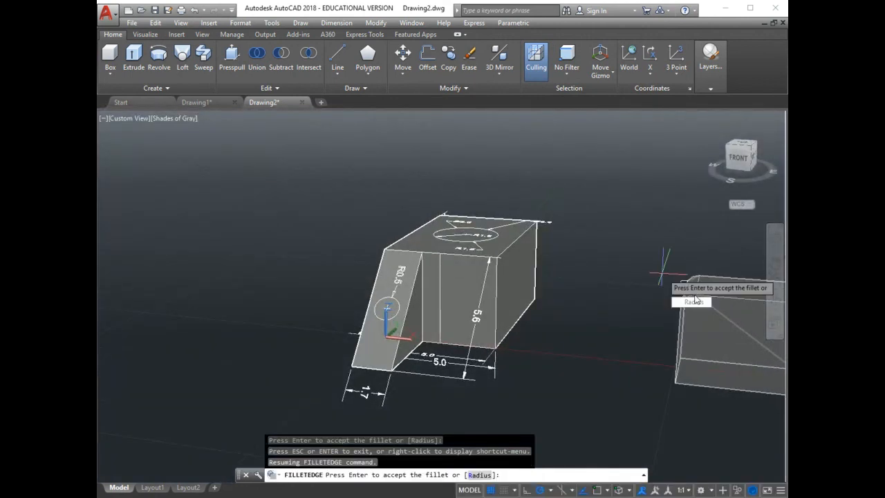
click(694, 295)
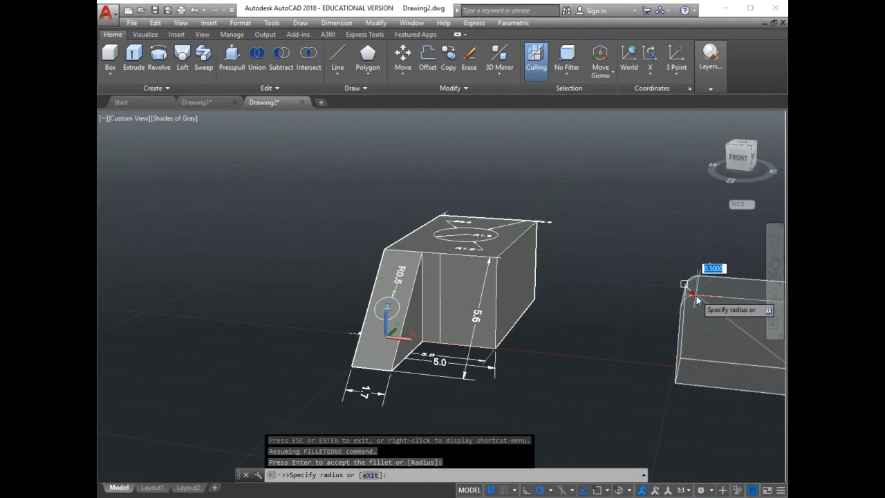
text(1.7)
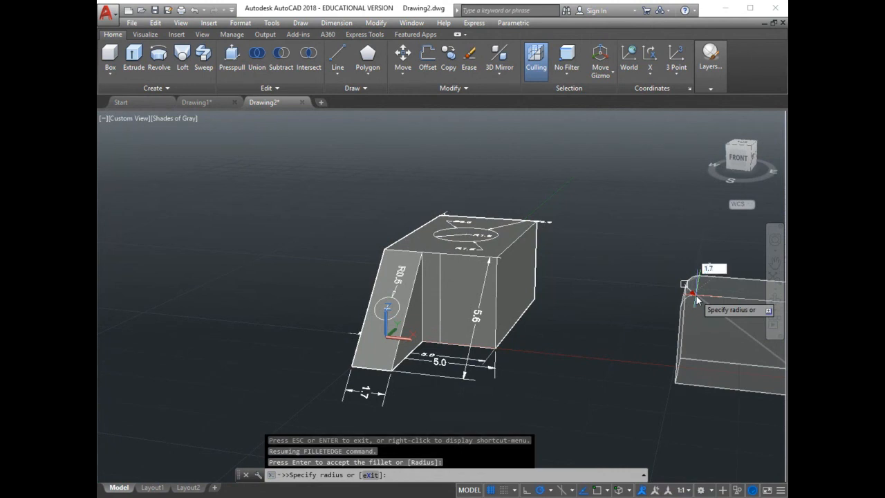
key(Return)
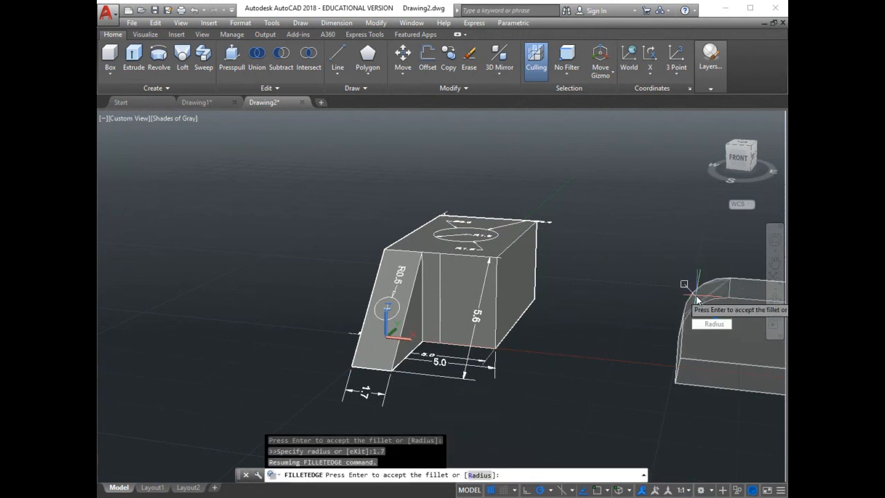
key(Return)
key(Return)
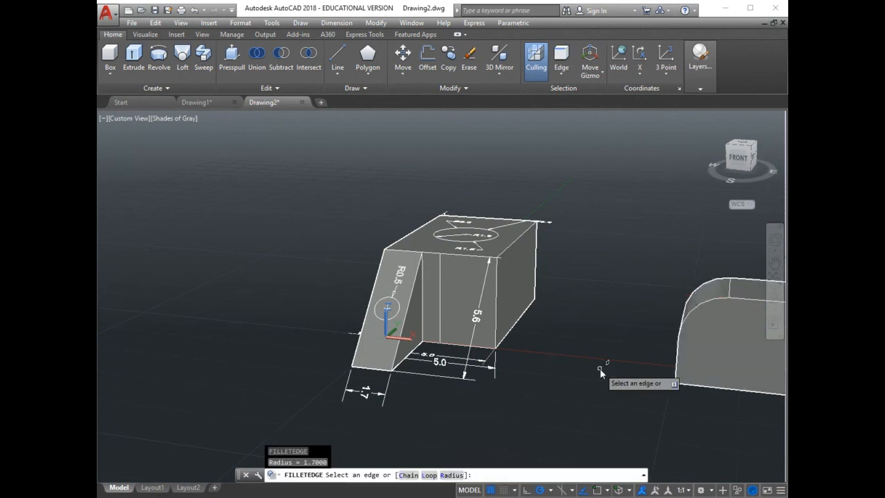